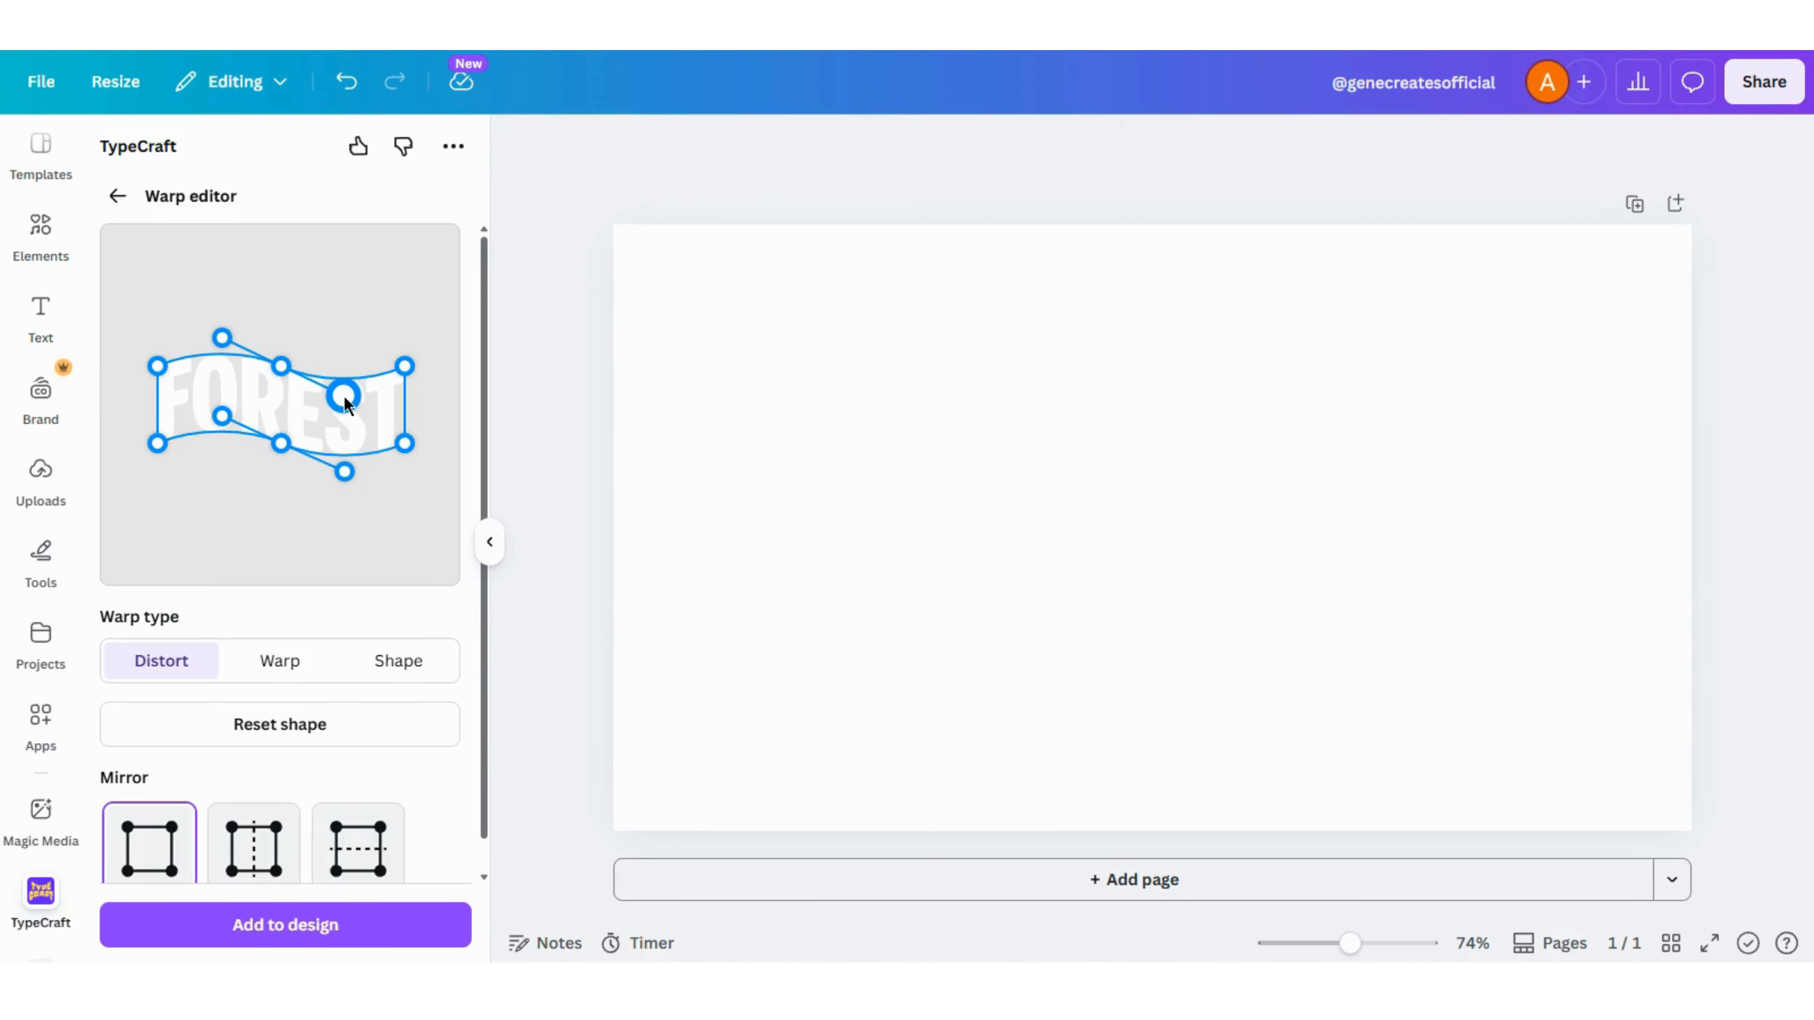
- Add the warped FOREST text from the TypeCraft warp editor to the design
click(286, 926)
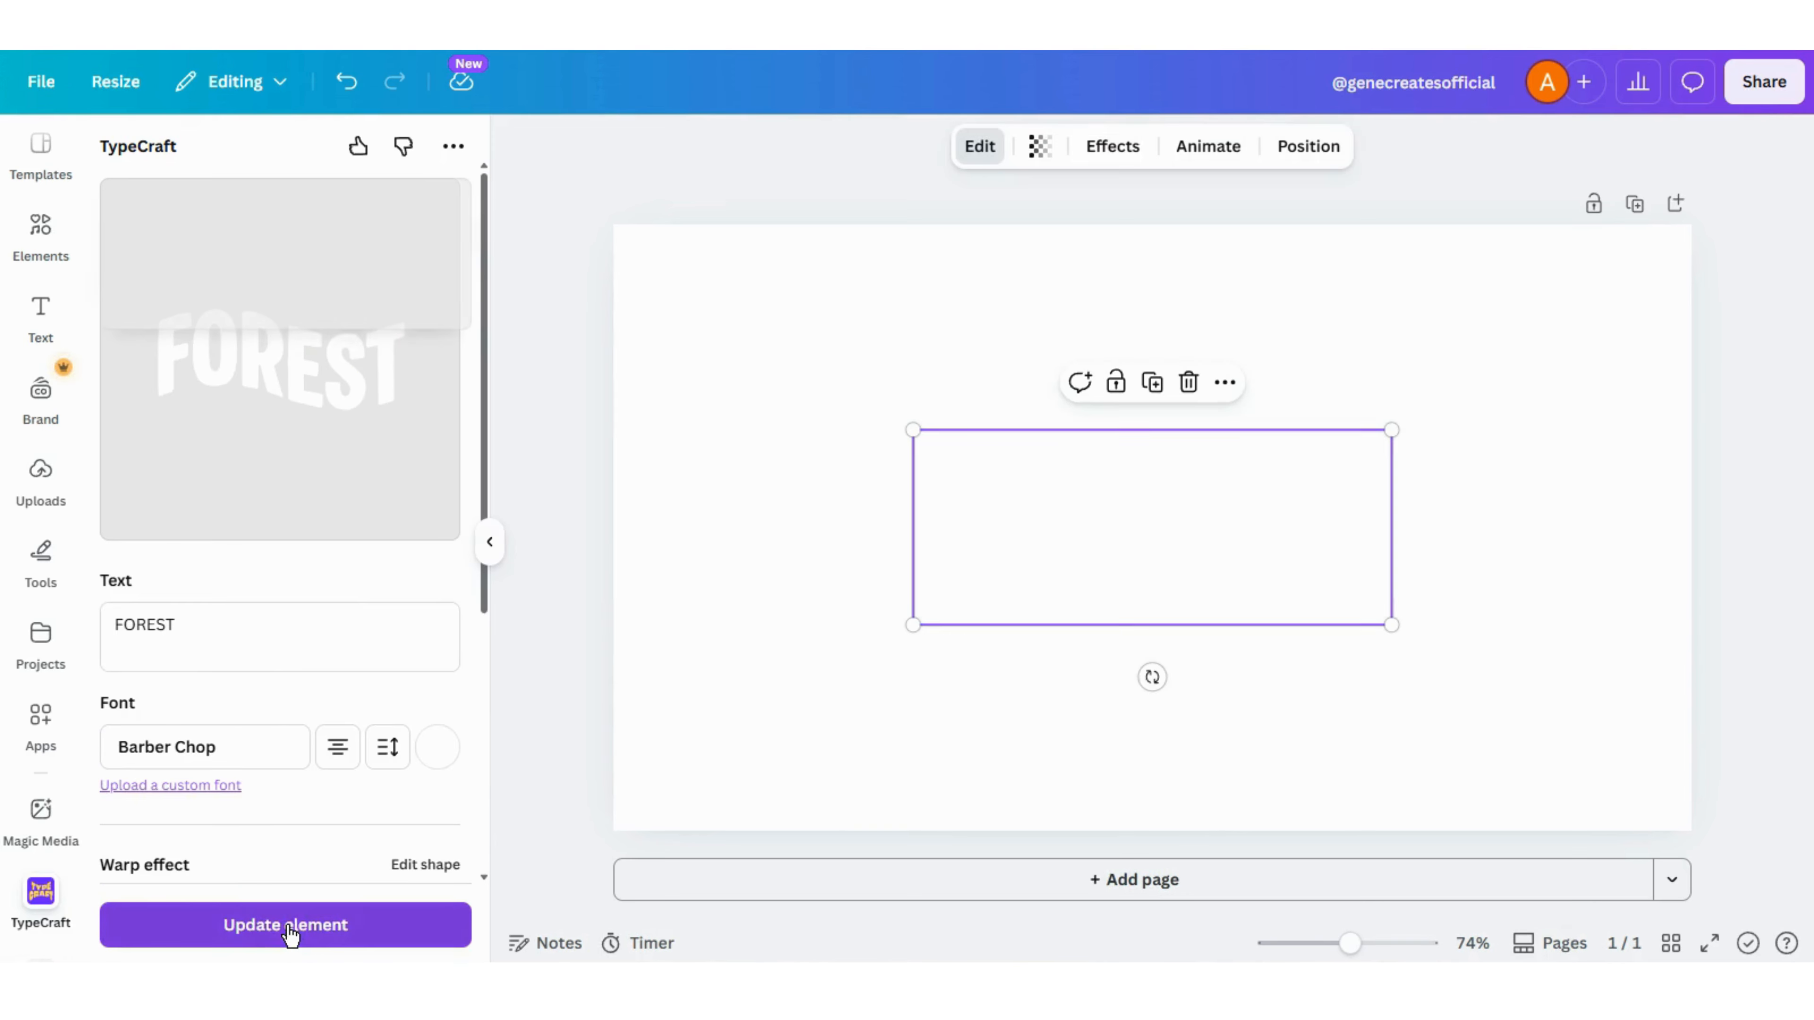
- Insert a square shape, stretch it into a rectangle about 888 × 513 px over the text, and fill it with black
click(37, 236)
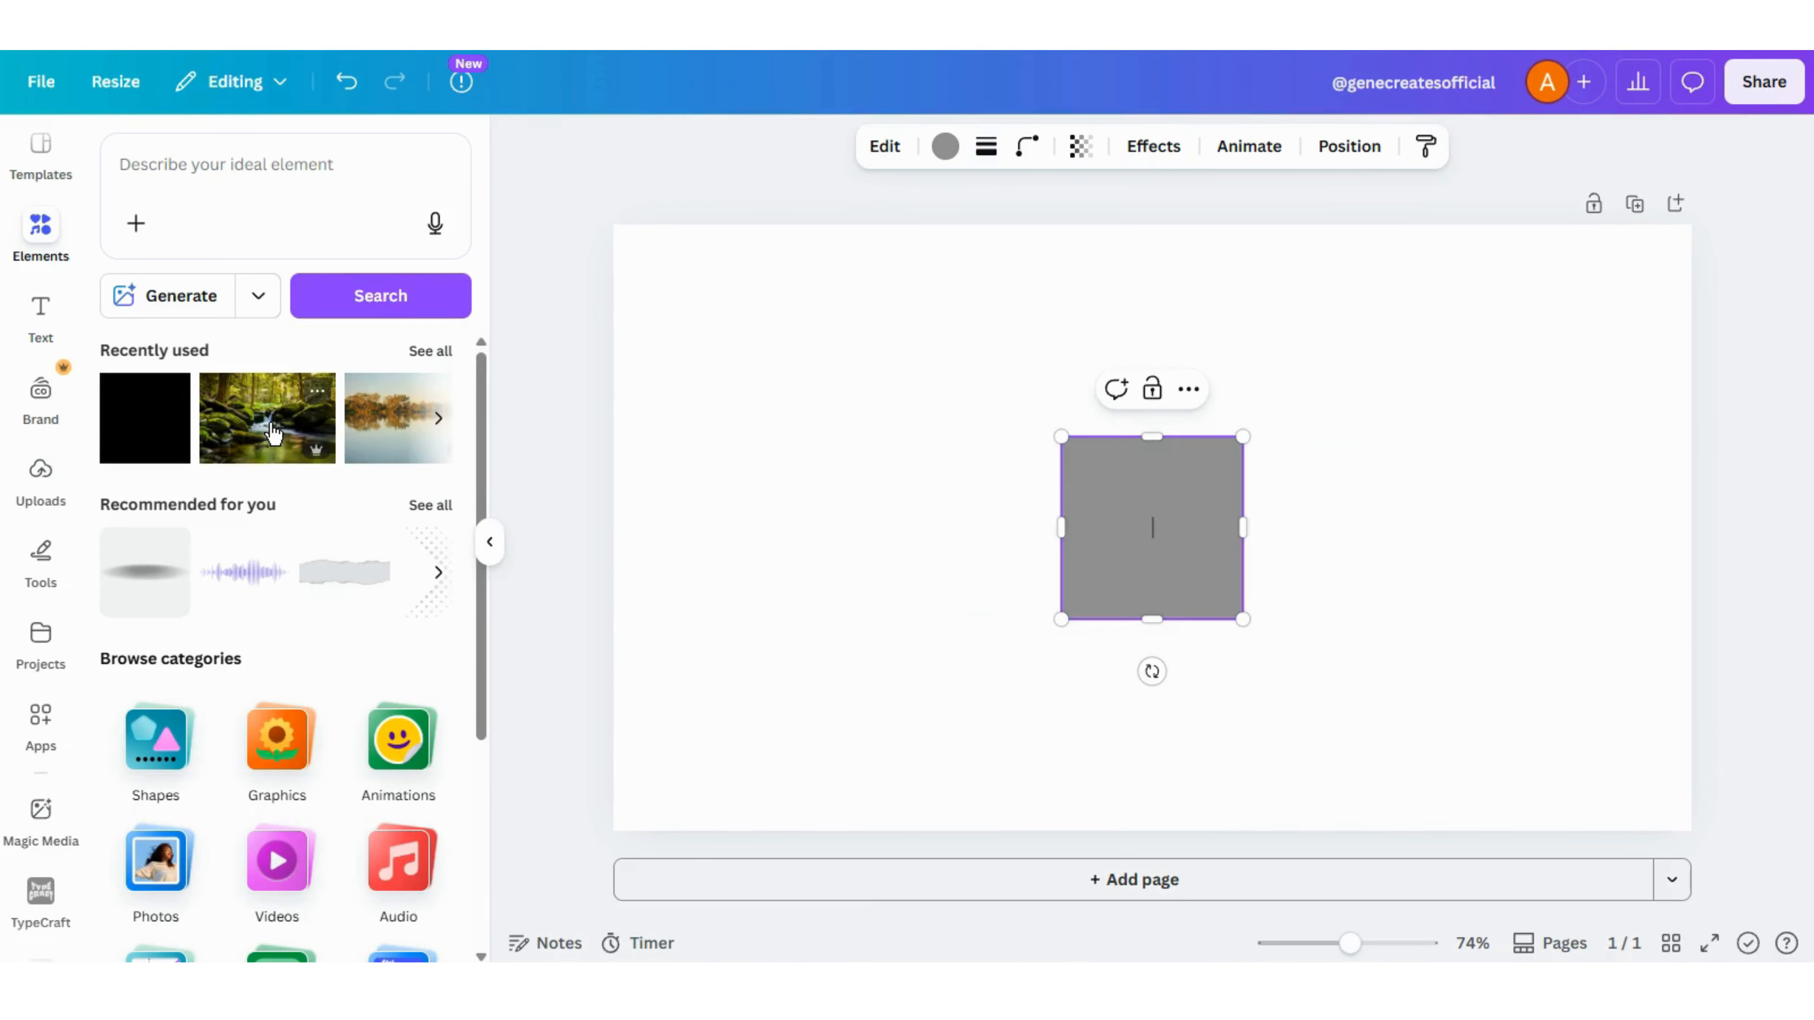
drag(1062, 436, 745, 304)
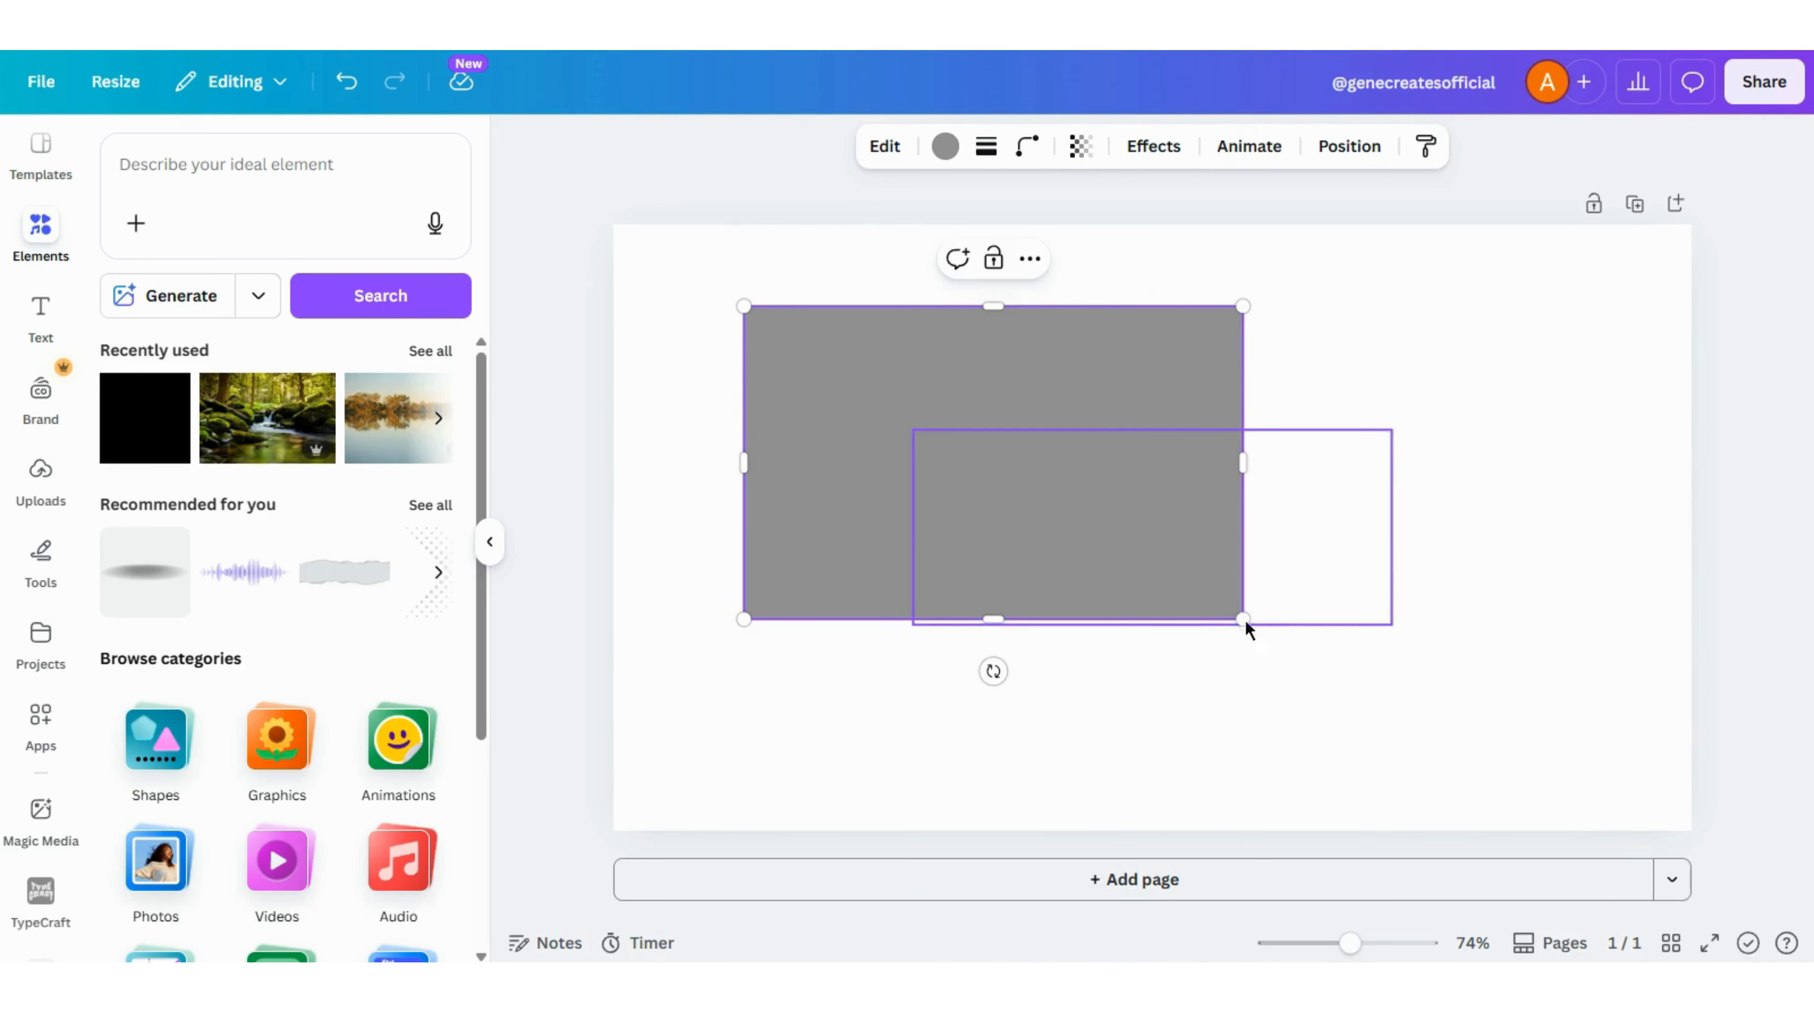
drag(1245, 621, 1492, 740)
click(491, 545)
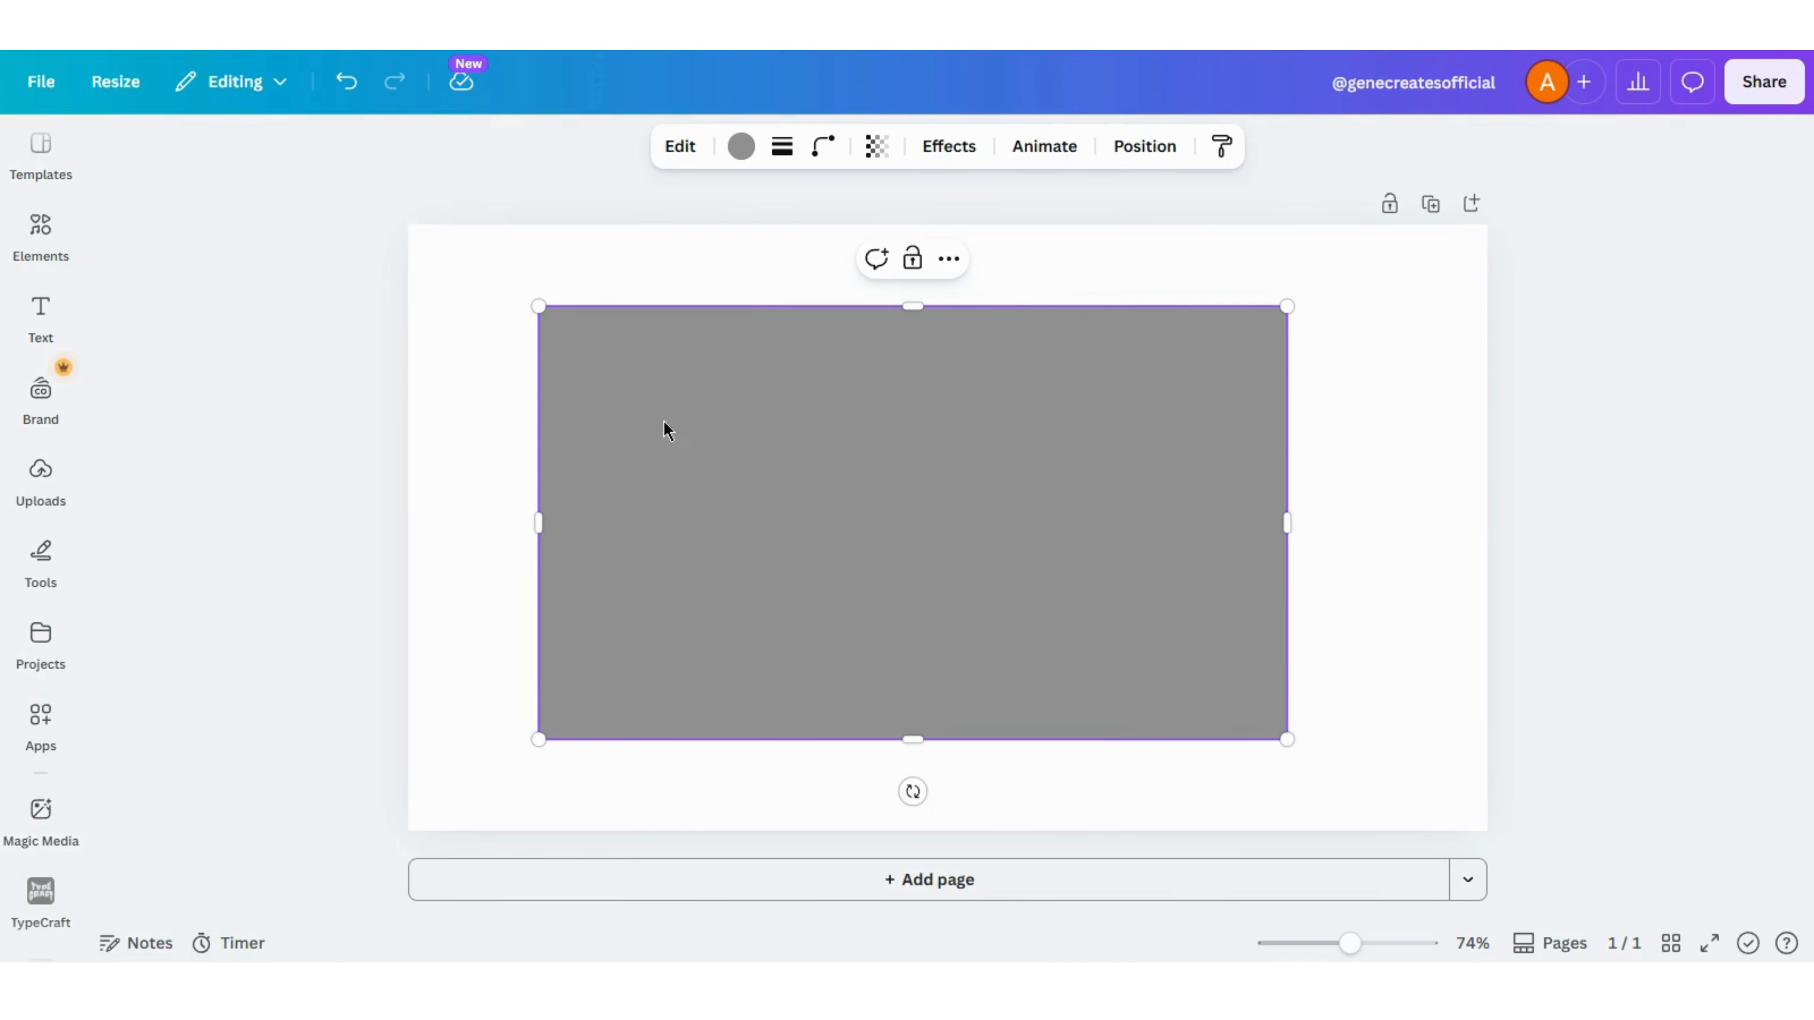
click(741, 147)
click(228, 320)
click(1203, 543)
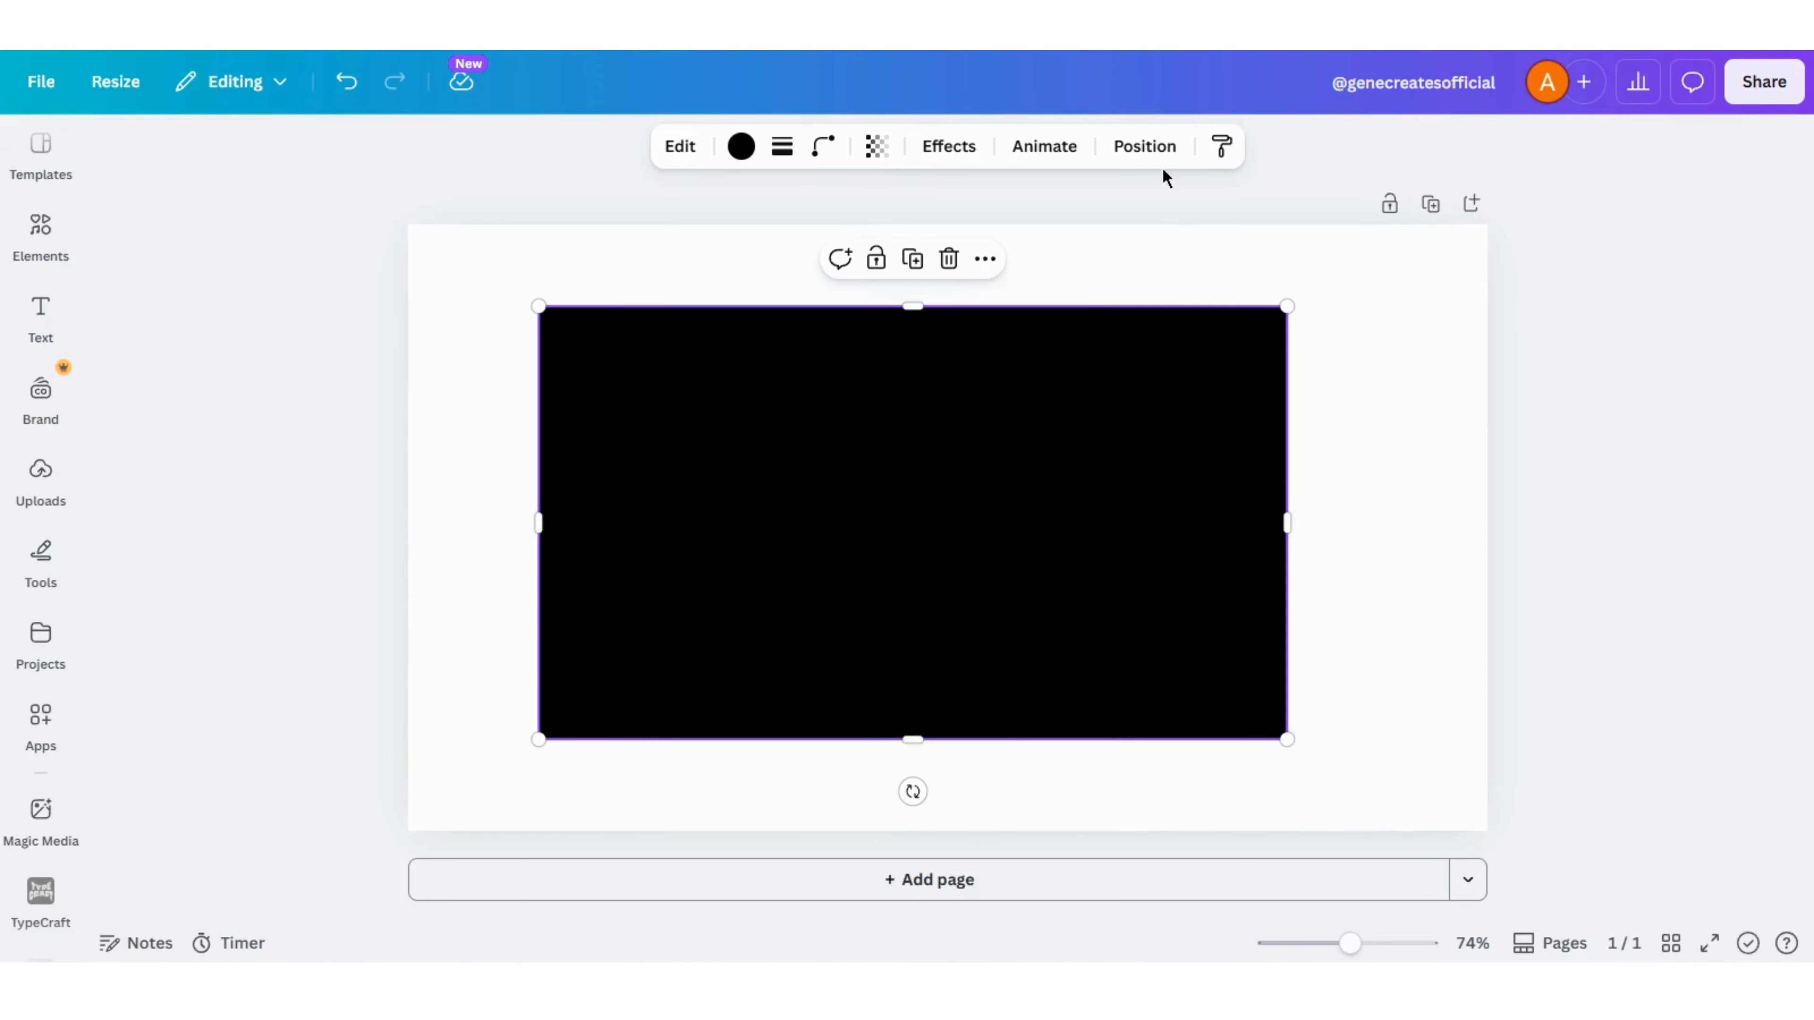
- Send the black rectangle behind the FOREST text and centre it on the page
click(1136, 147)
click(375, 272)
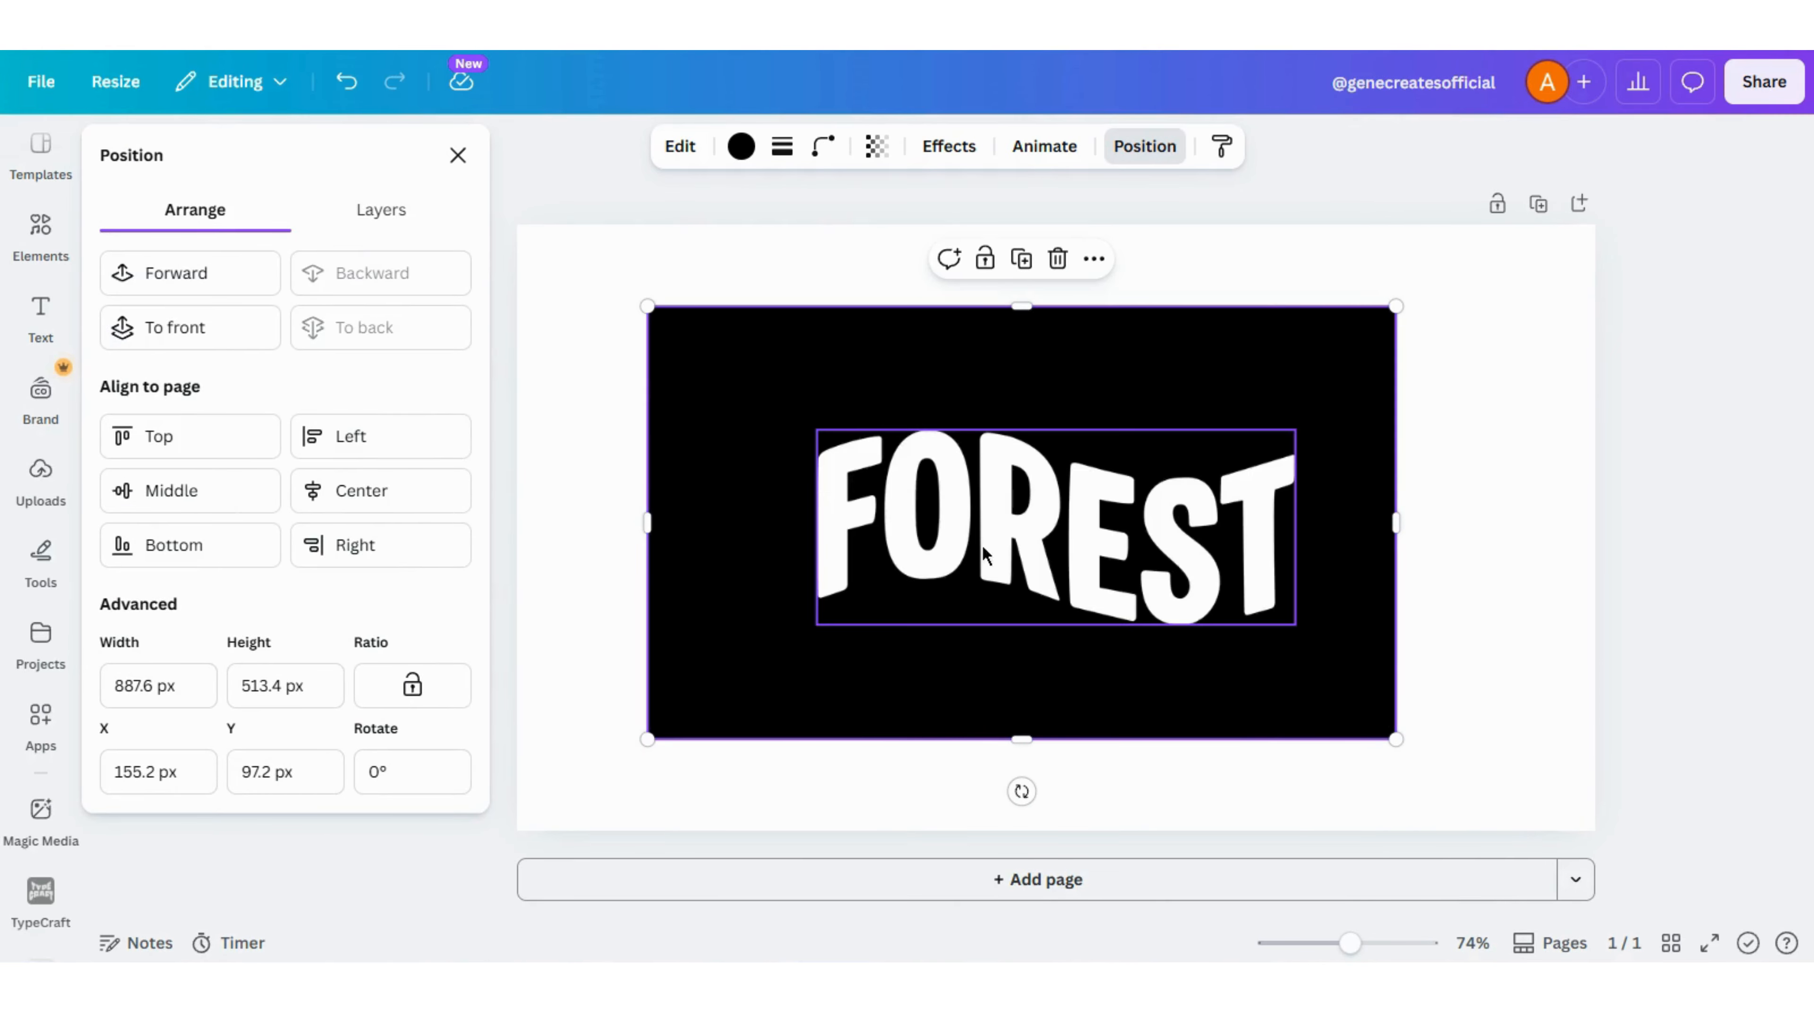
drag(1009, 676, 1037, 687)
- Enlarge the FOREST text to about 740 × 302 px and position it in the middle of the black rectangle
click(893, 501)
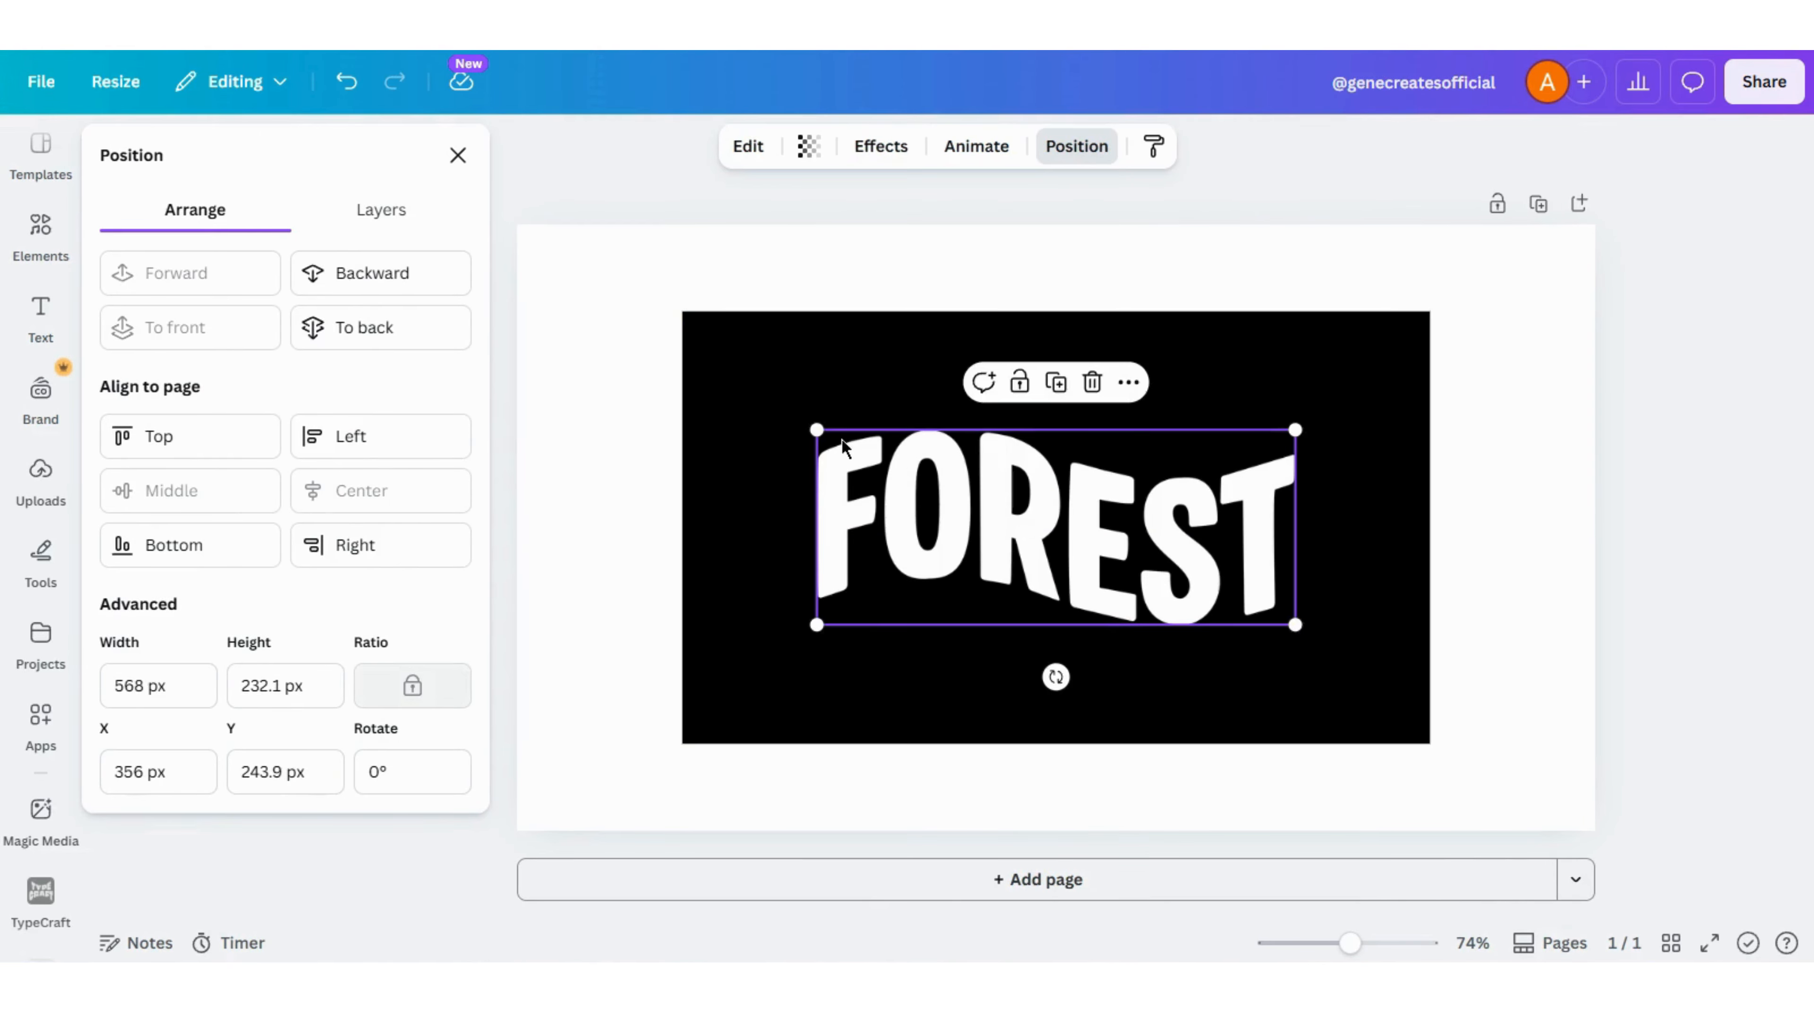
drag(802, 416, 723, 392)
drag(1296, 625, 1348, 646)
drag(975, 517, 1104, 548)
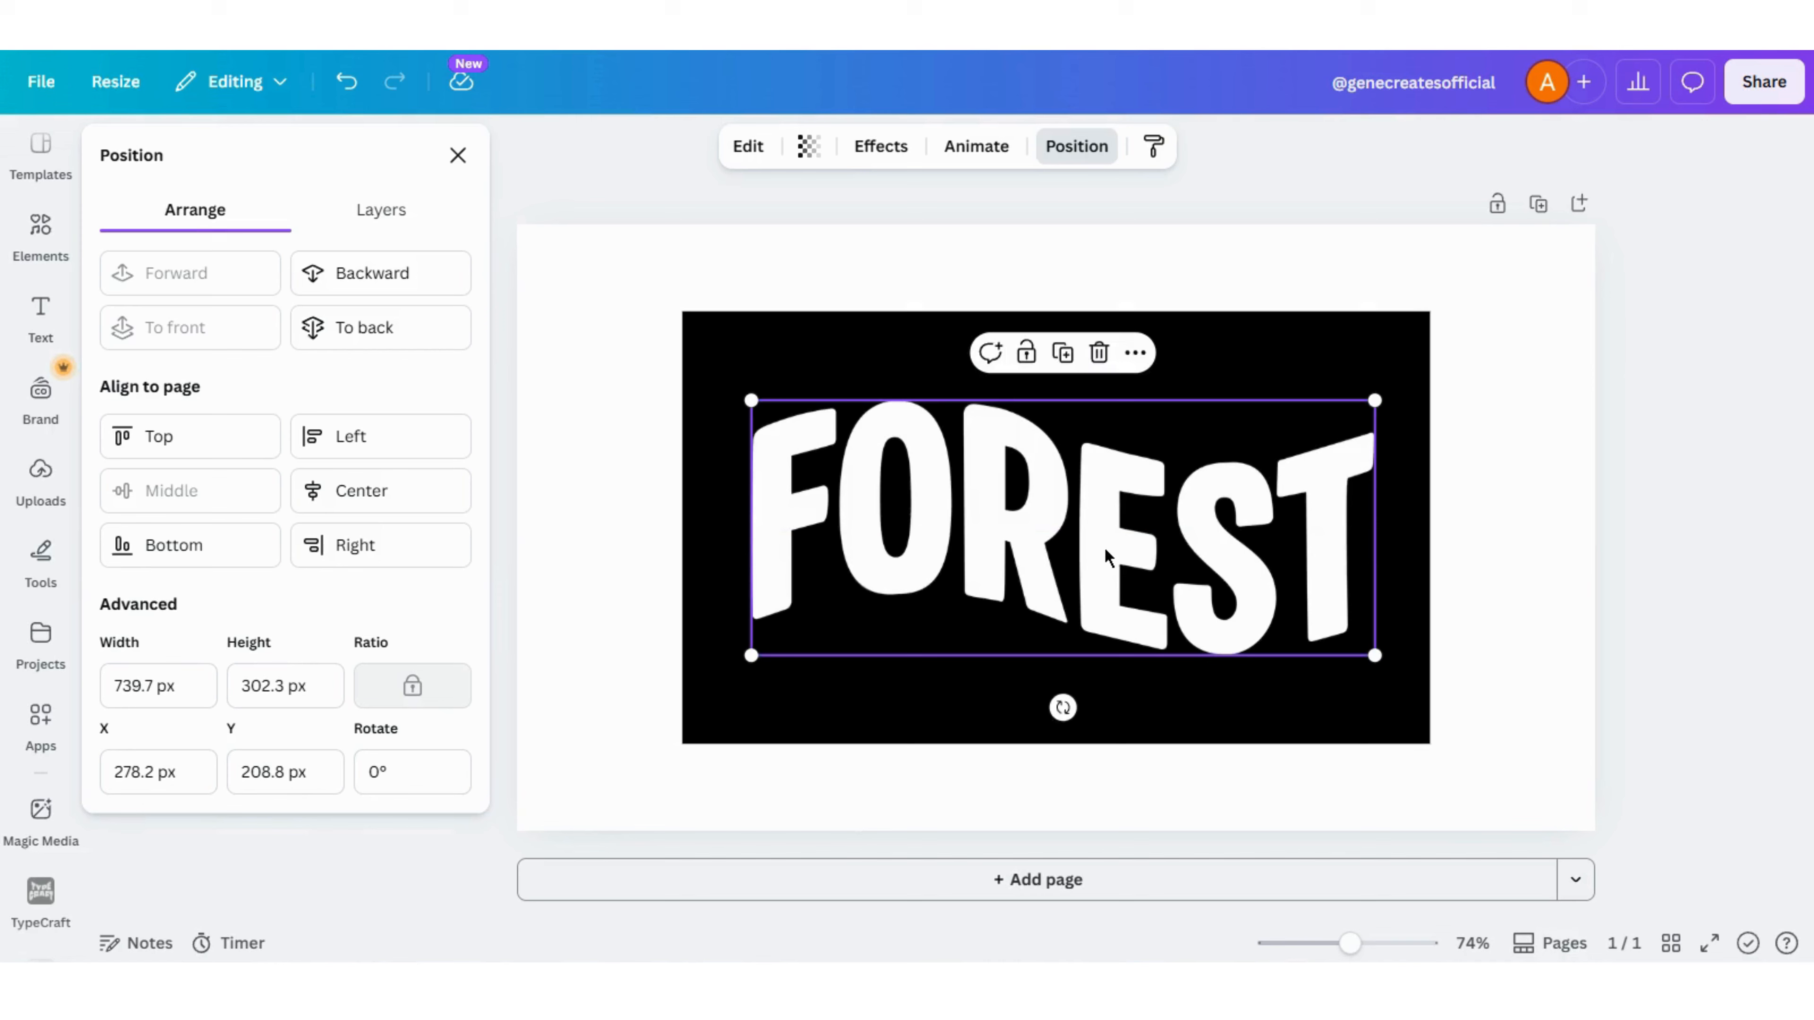
- Download the design as a PNG at size 2.125
click(1763, 84)
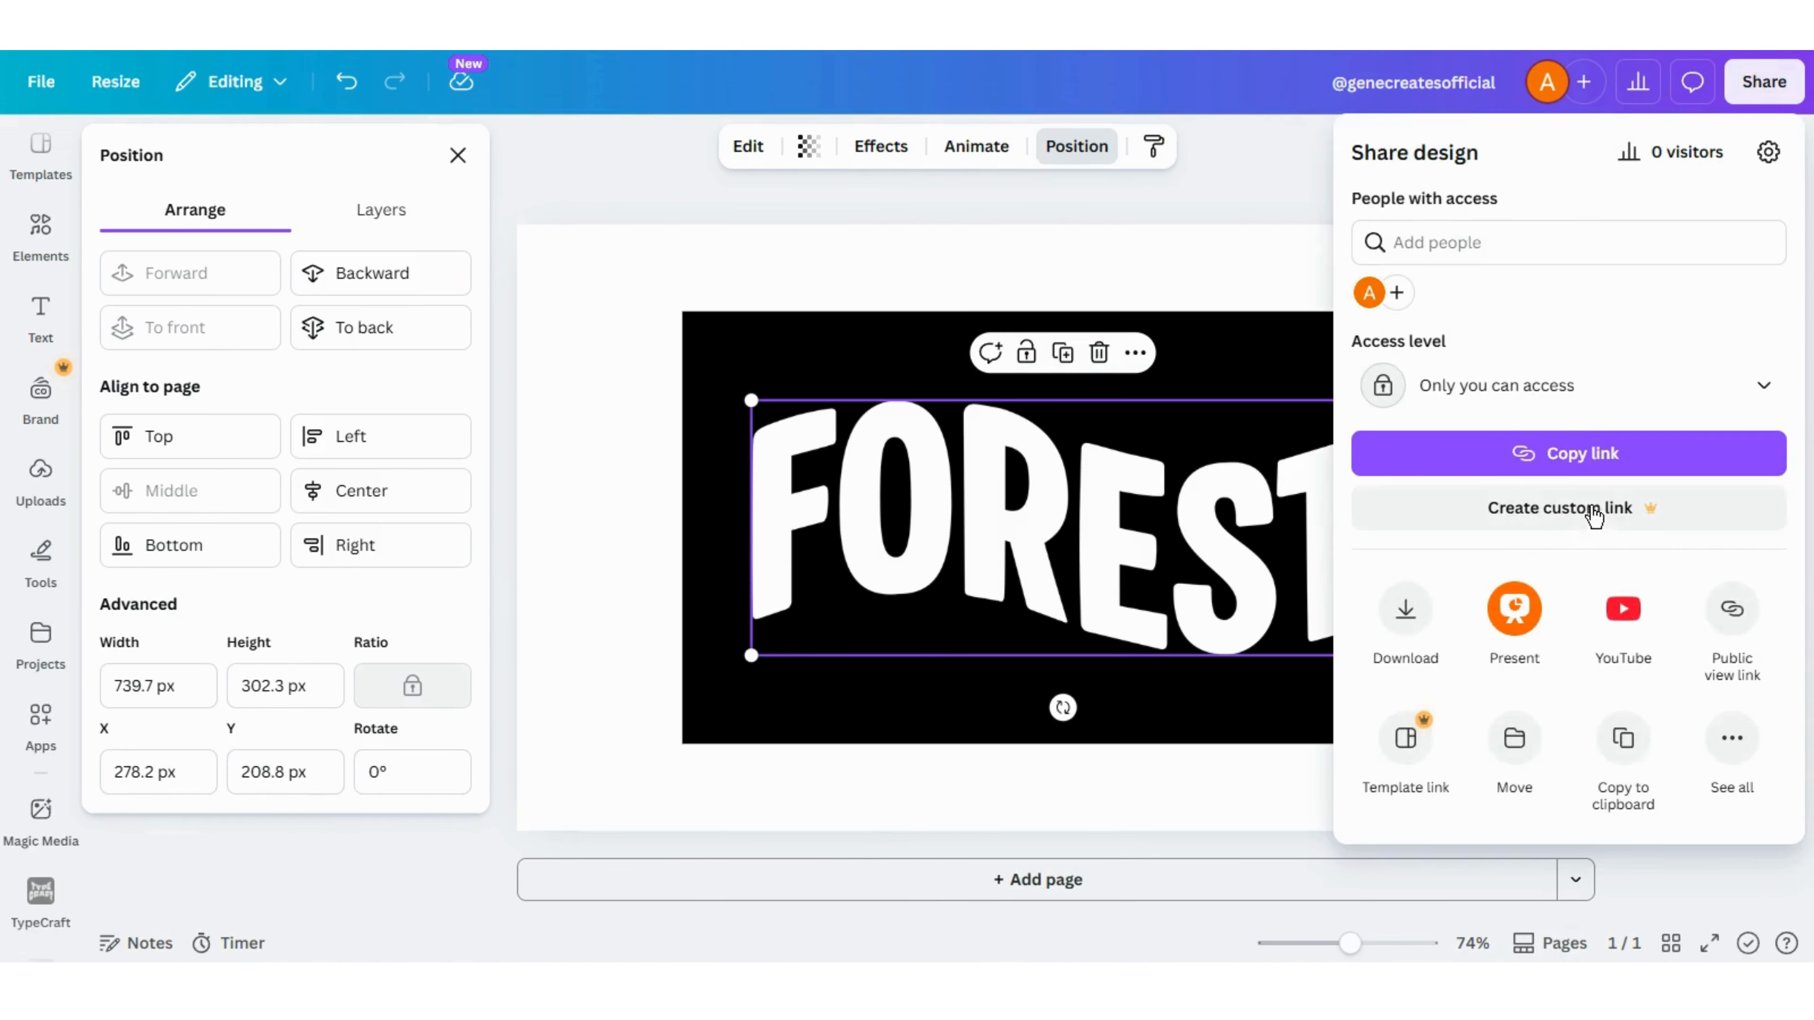
click(1406, 610)
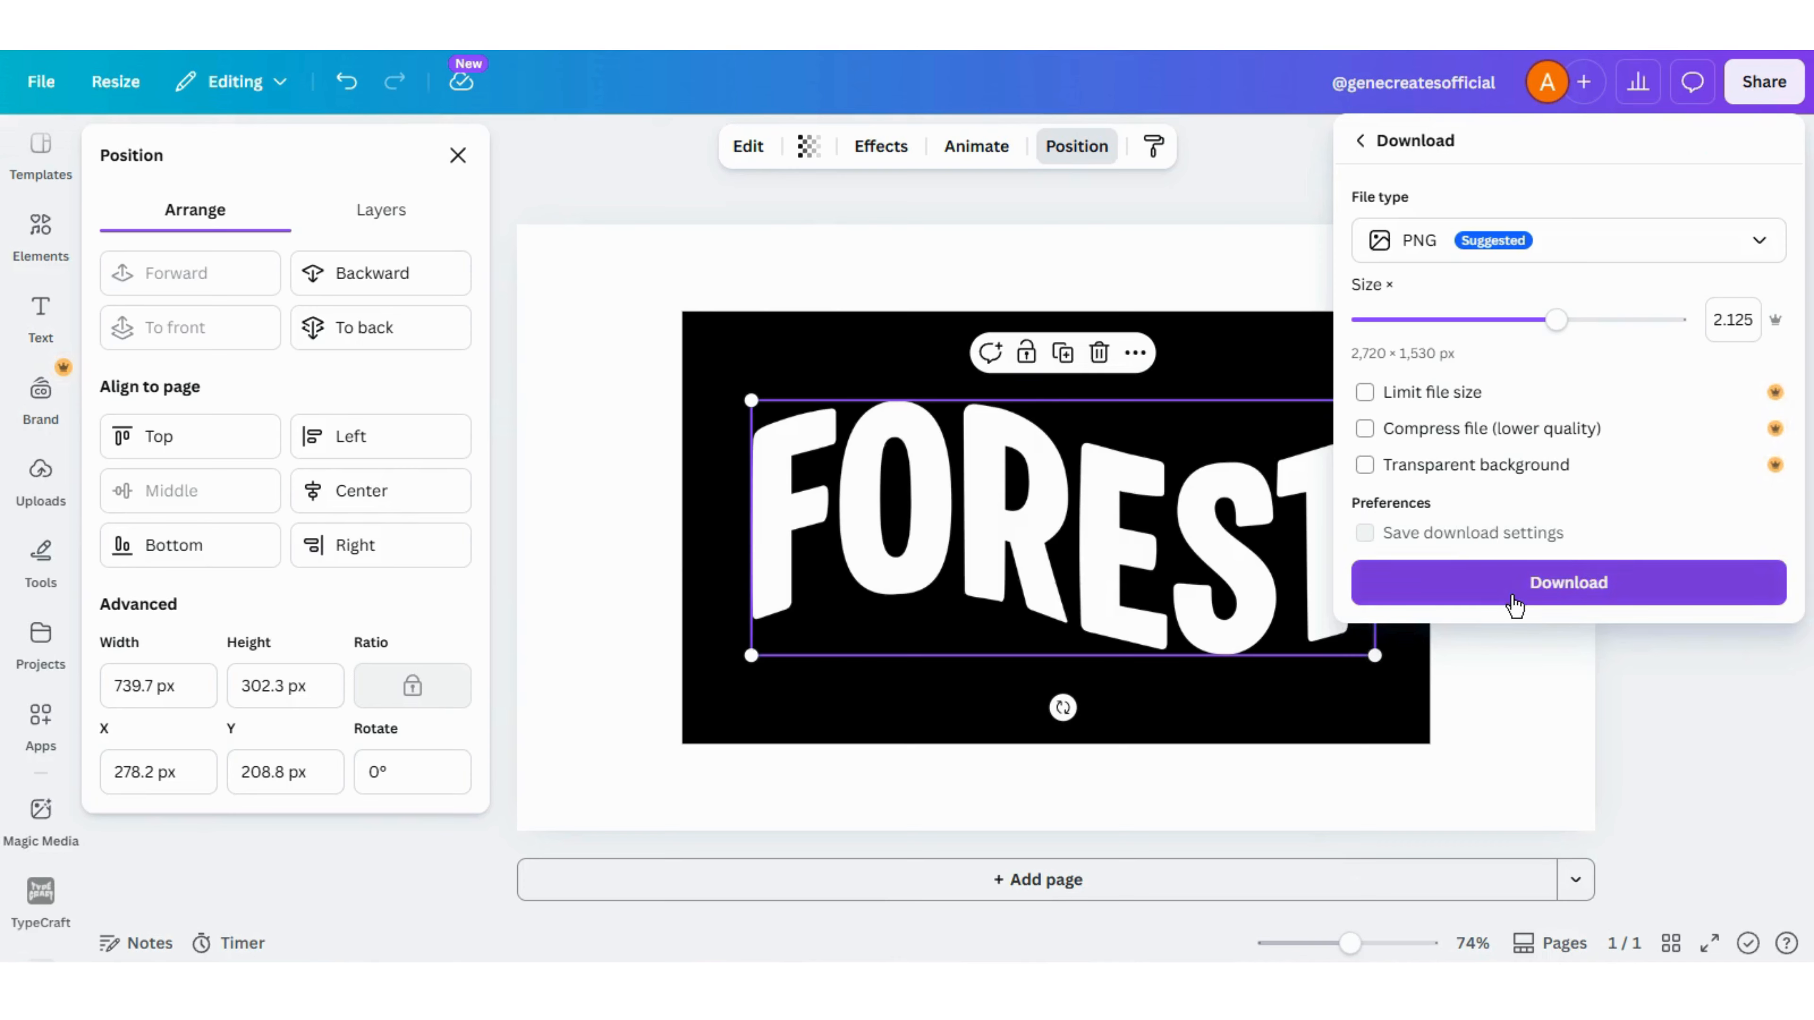
click(1510, 594)
click(1513, 594)
- Delete the black rectangle and the FOREST text from the page
click(652, 345)
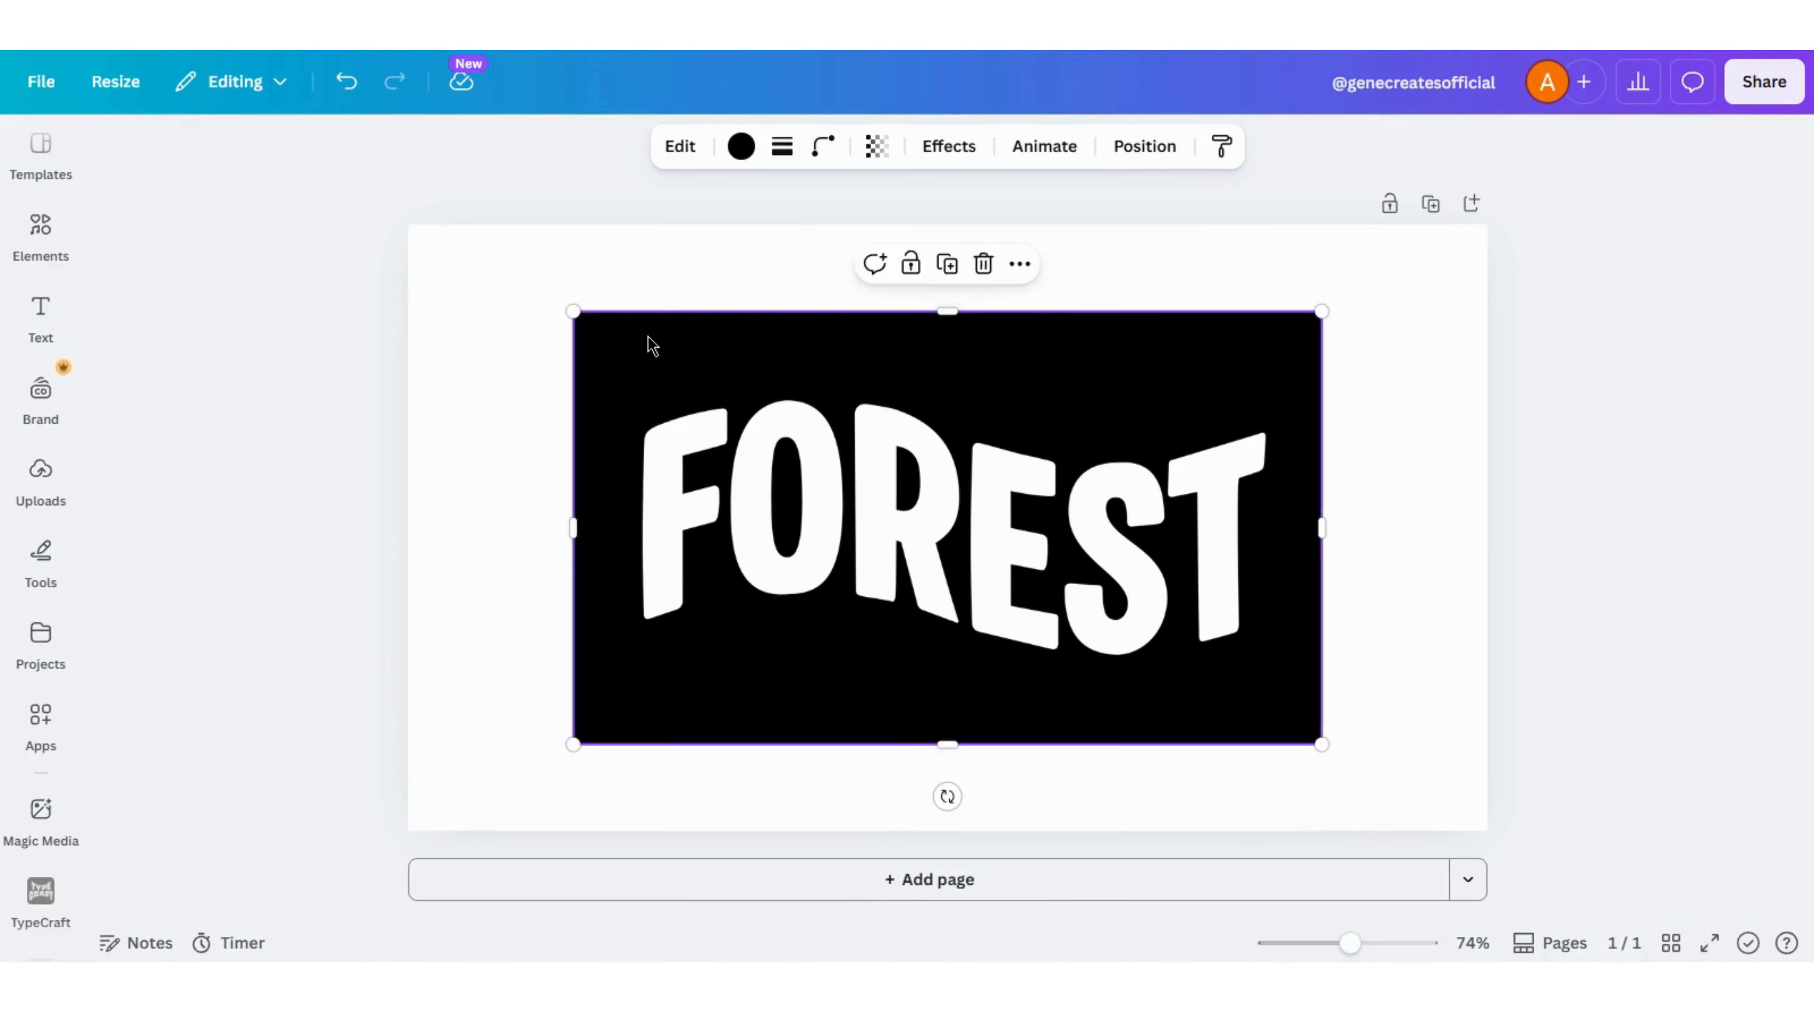
key(Delete)
click(738, 449)
key(Delete)
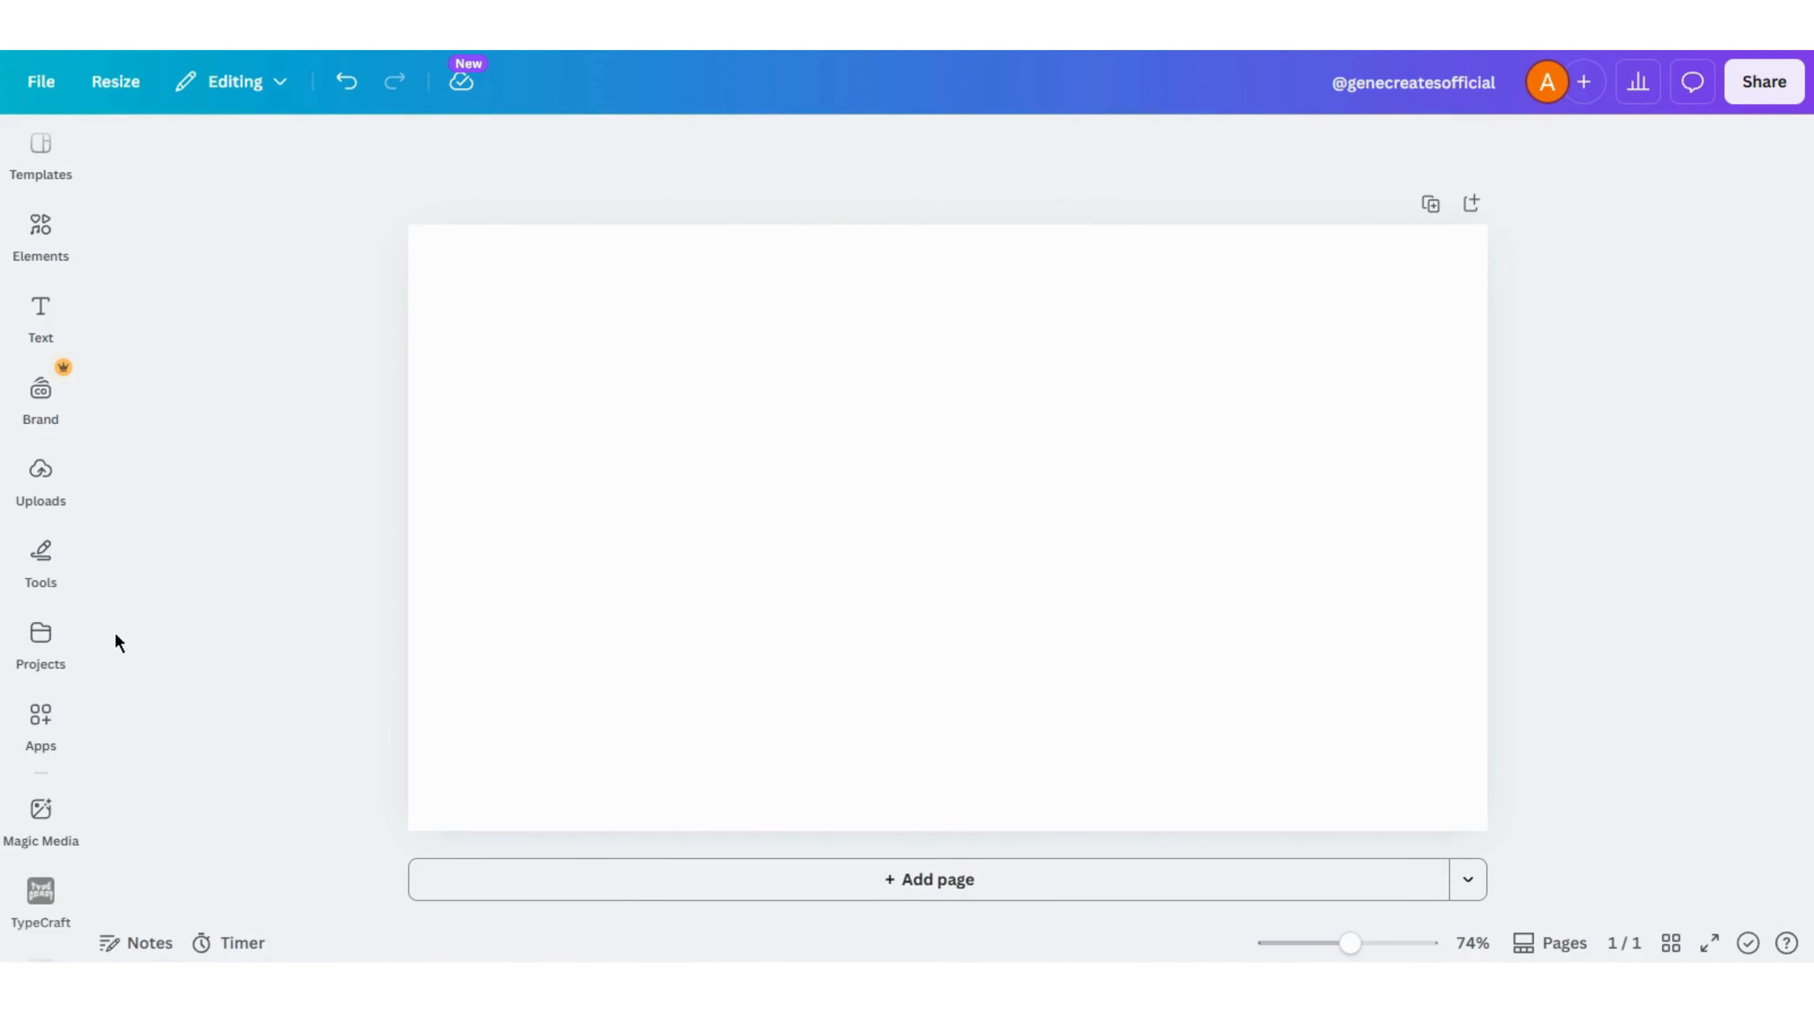
- Add the uploaded FOREST image to the page and remove its background with BG Remover
click(34, 485)
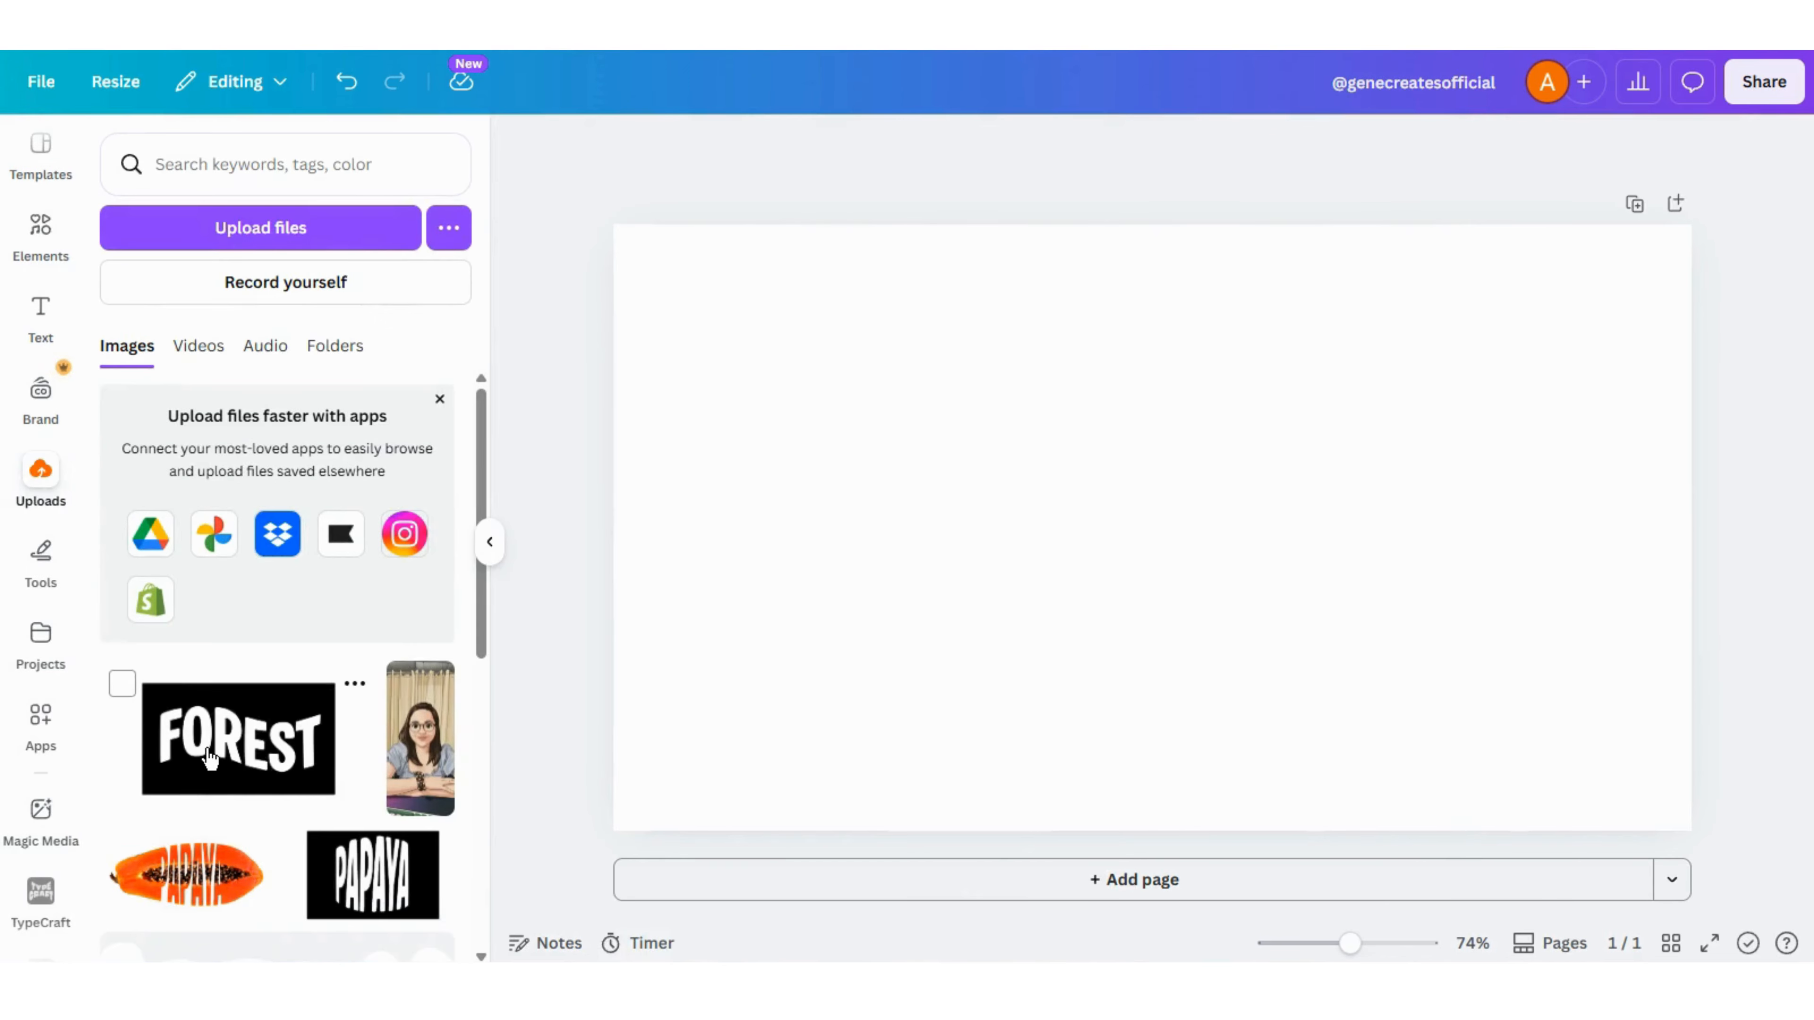
click(218, 734)
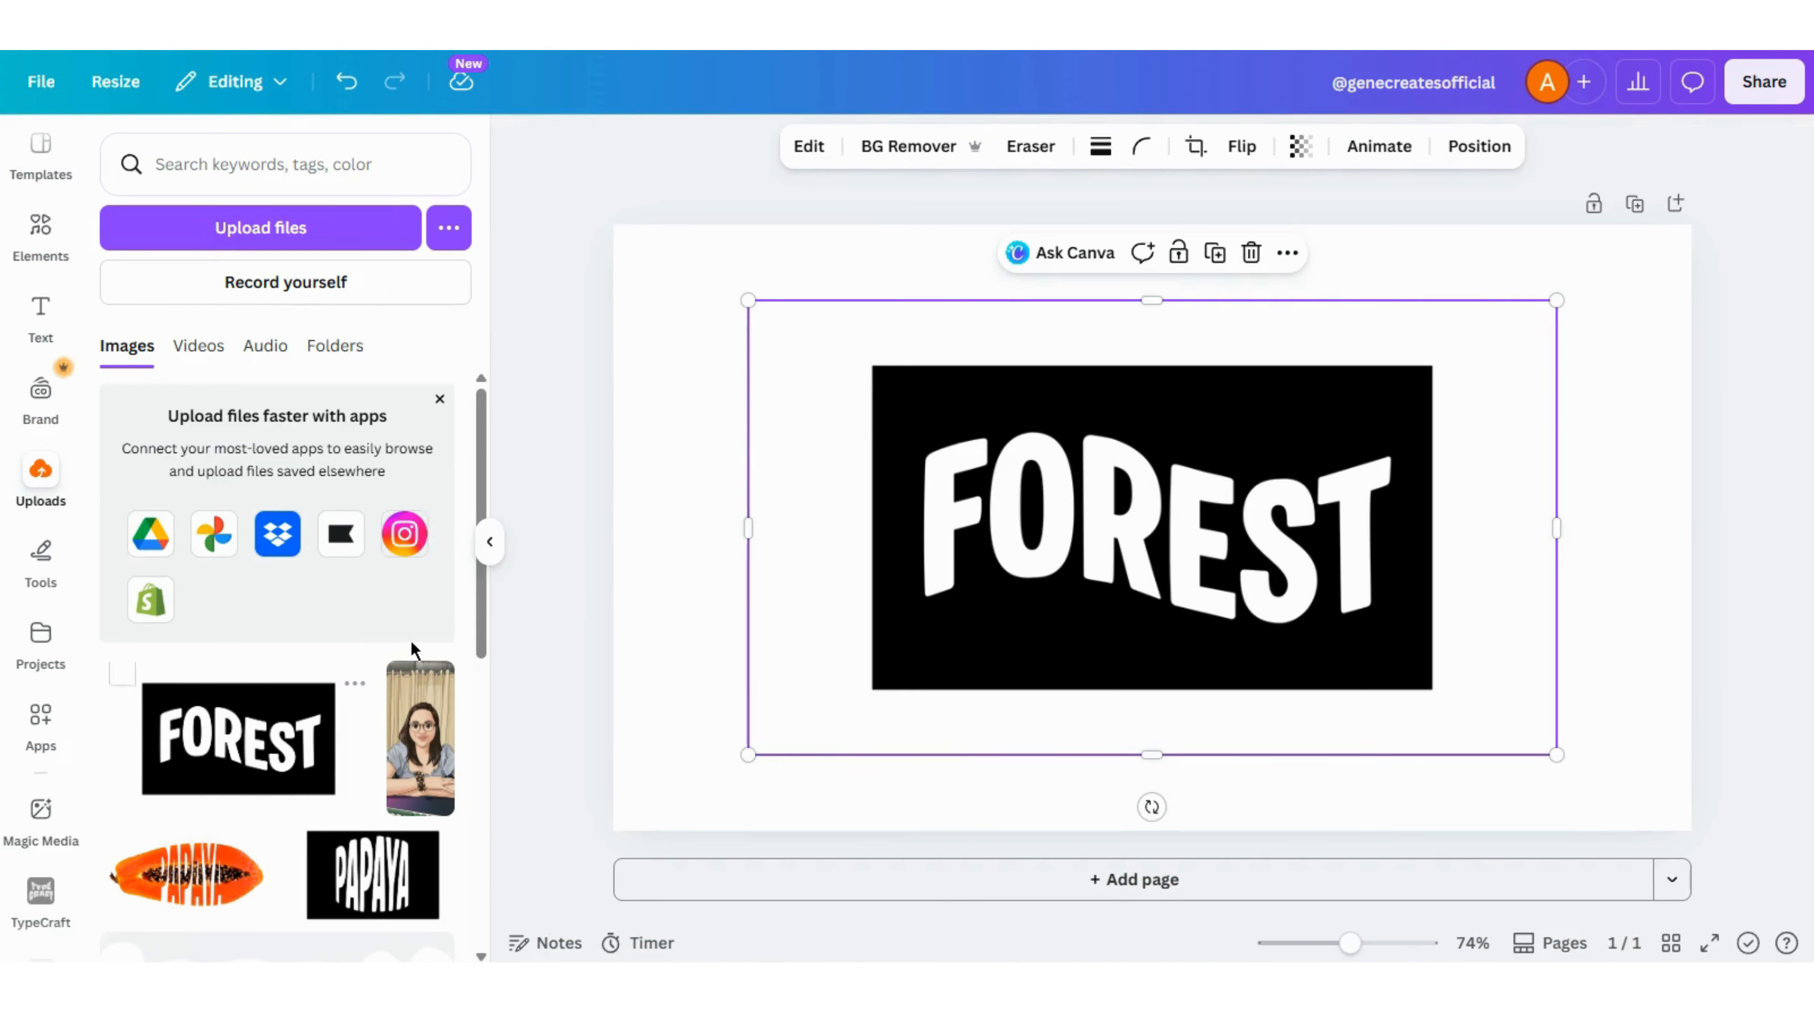
click(490, 541)
click(684, 152)
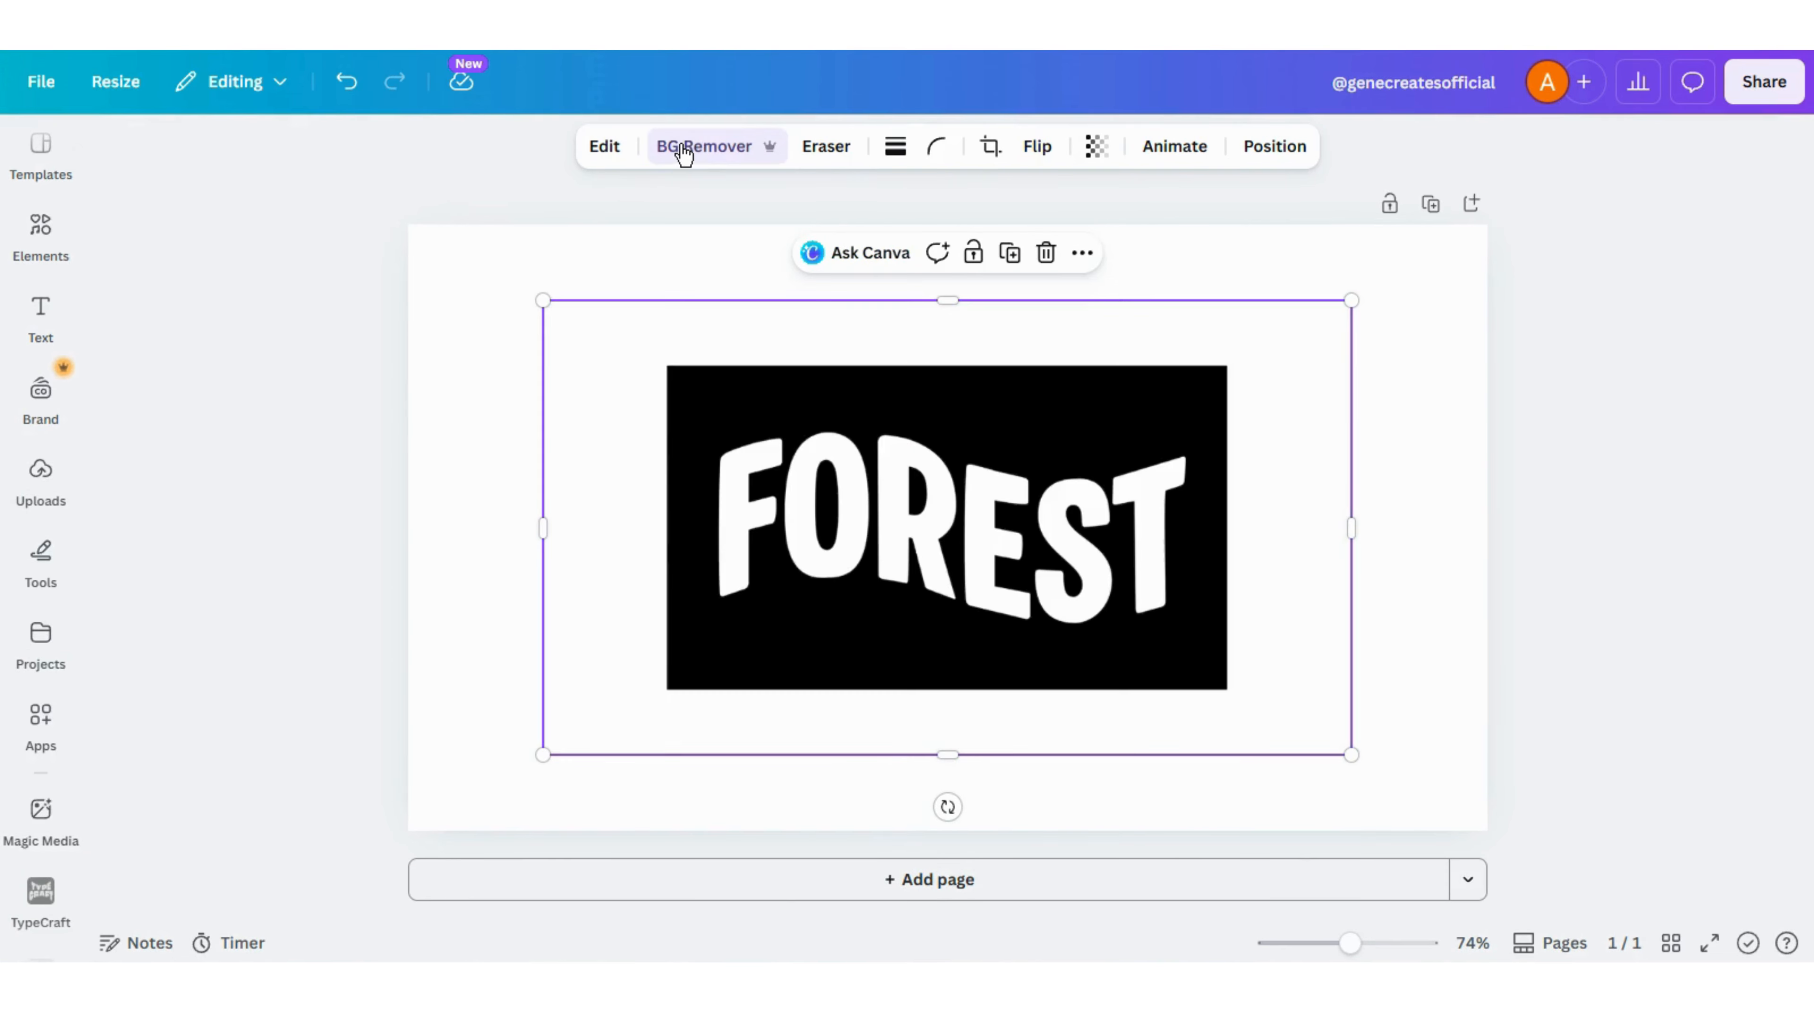
- Add the recently used forest stream photo to the page and send it behind the FOREST image
click(18, 264)
click(166, 357)
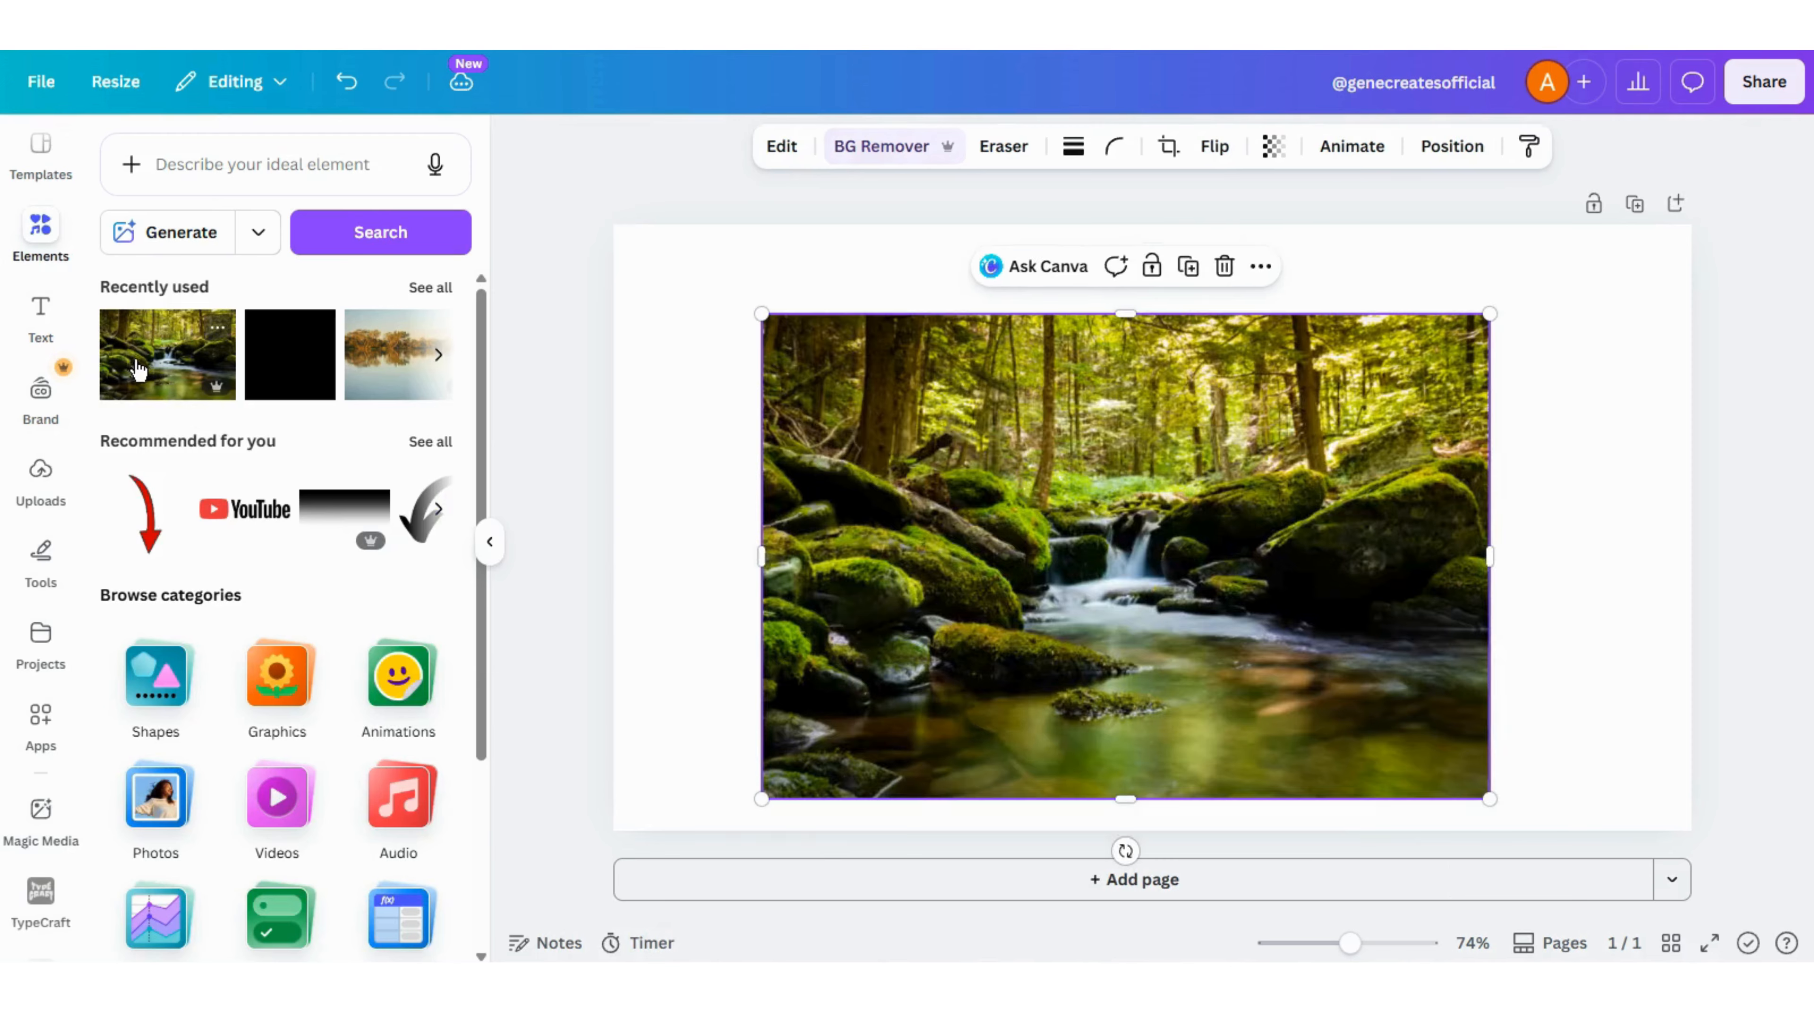
click(490, 541)
click(1265, 150)
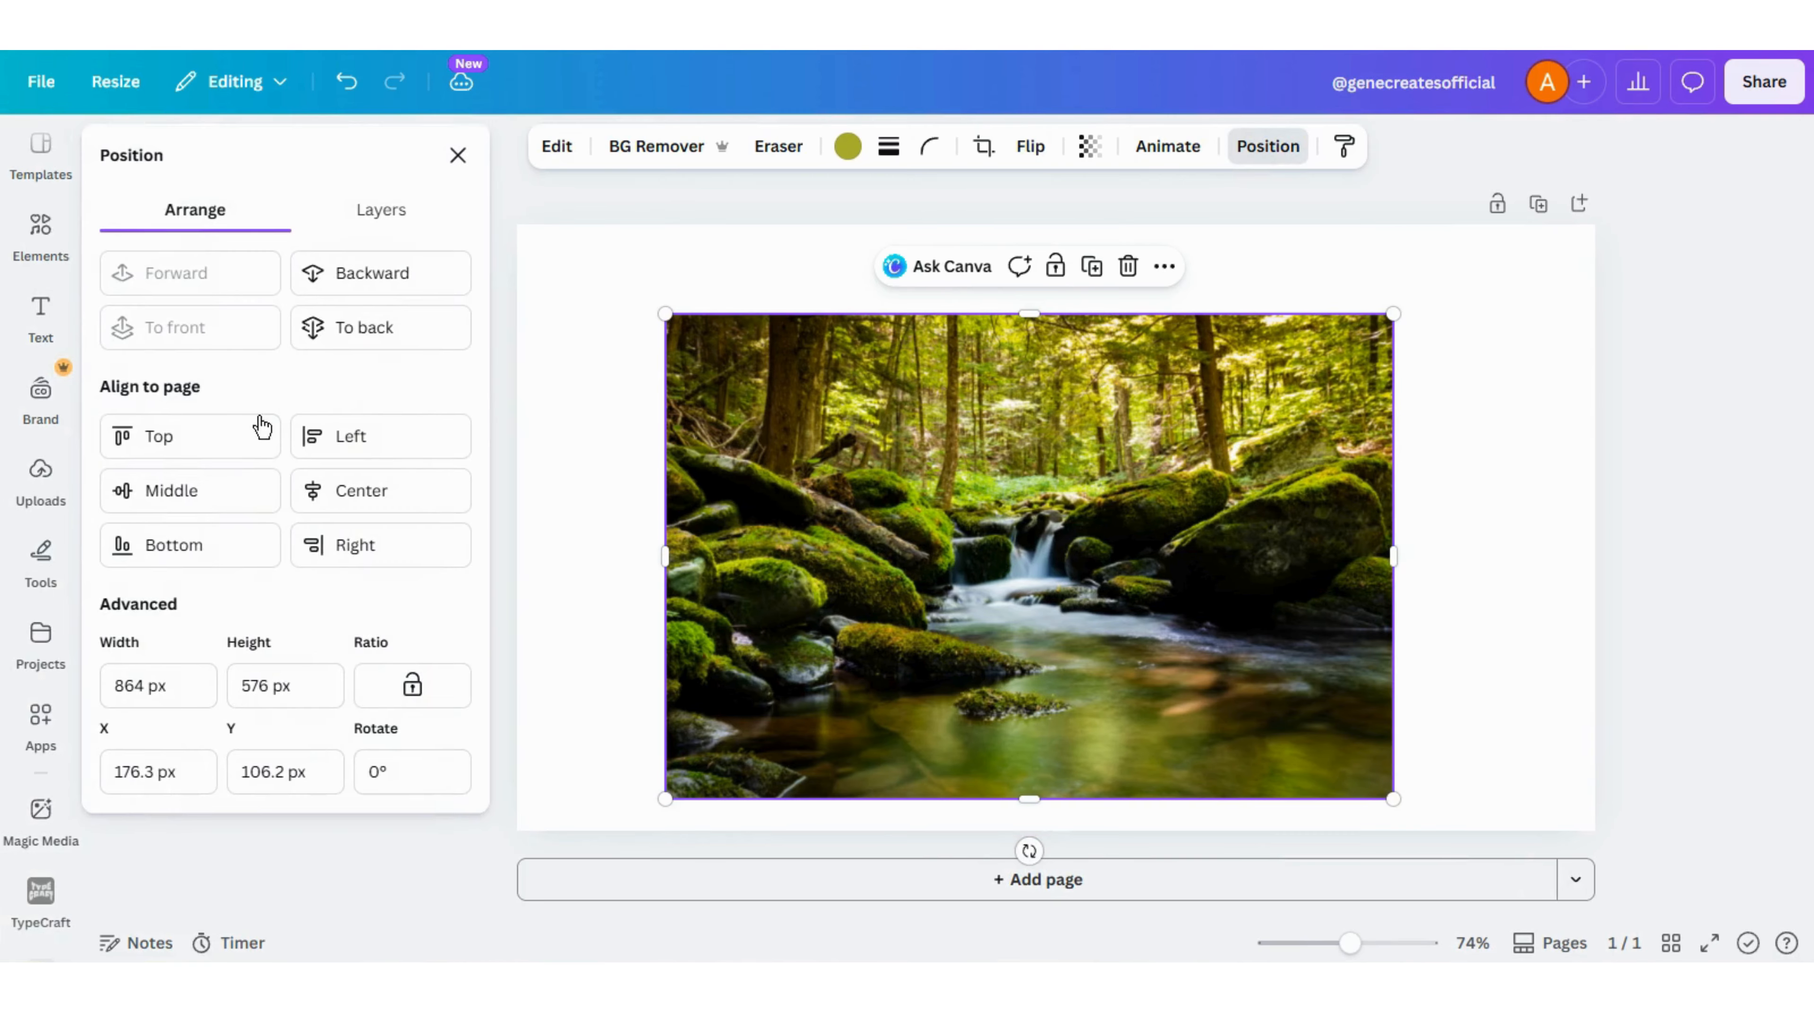
click(359, 281)
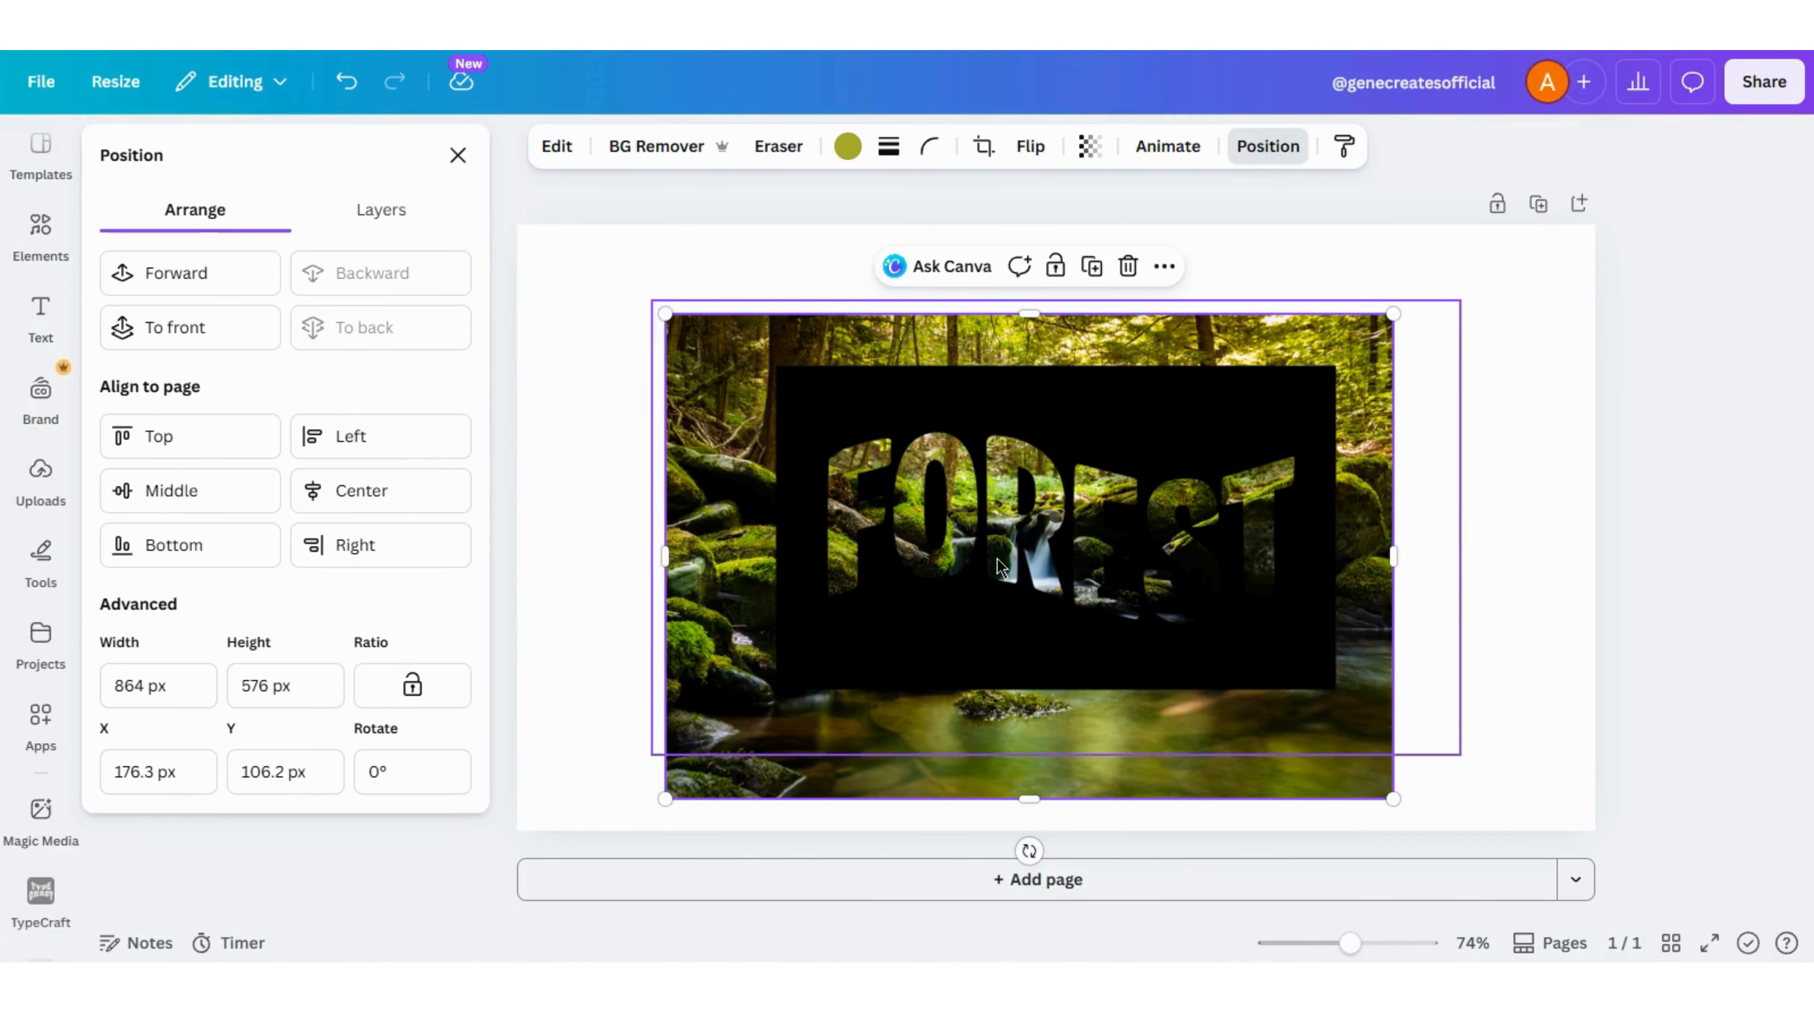
- Reposition the forest stream photo and enlarge it to cover most of the page behind the letters
mouse_move(940, 622)
mouse_down()
mouse_move(899, 610)
mouse_move(941, 610)
mouse_move(962, 635)
mouse_up()
drag(692, 318, 536, 215)
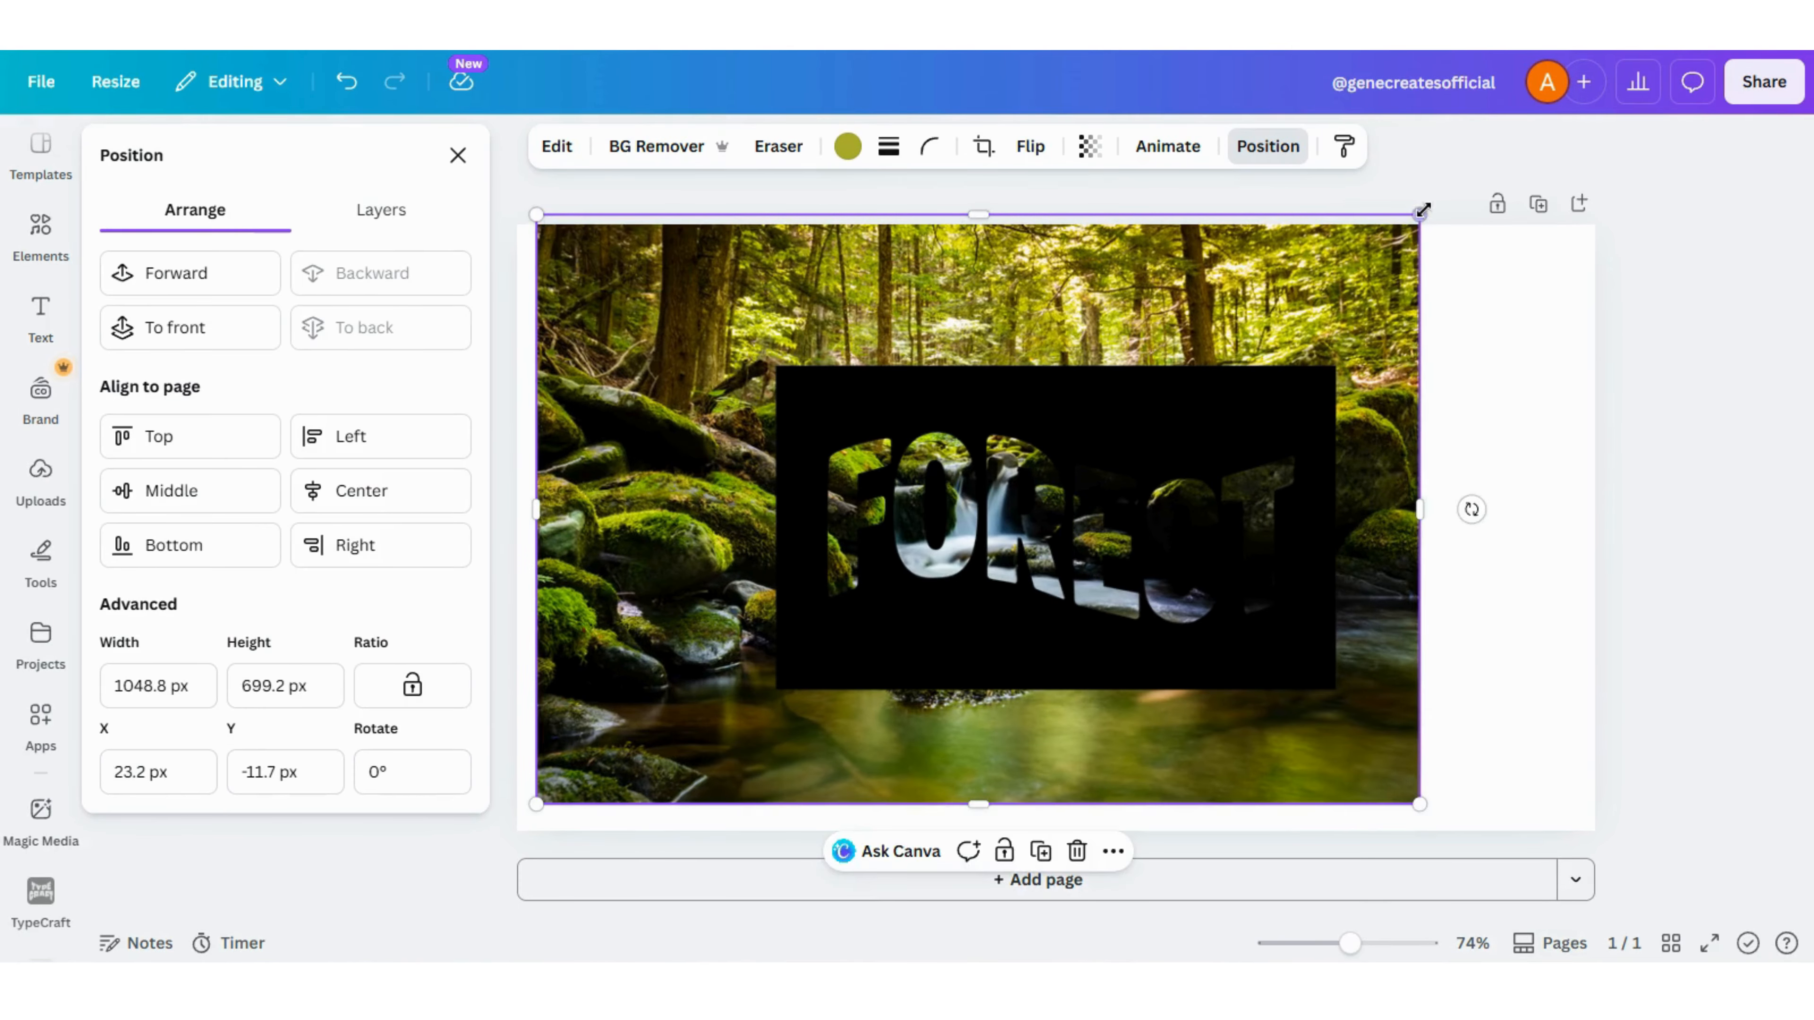
drag(1424, 209, 1498, 203)
- Enlarge the FOREST cutout image to about 1426 × 802 px and reposition it over the stream photo
click(991, 634)
drag(991, 635, 805, 508)
drag(1268, 624, 1635, 869)
drag(1219, 697, 1193, 668)
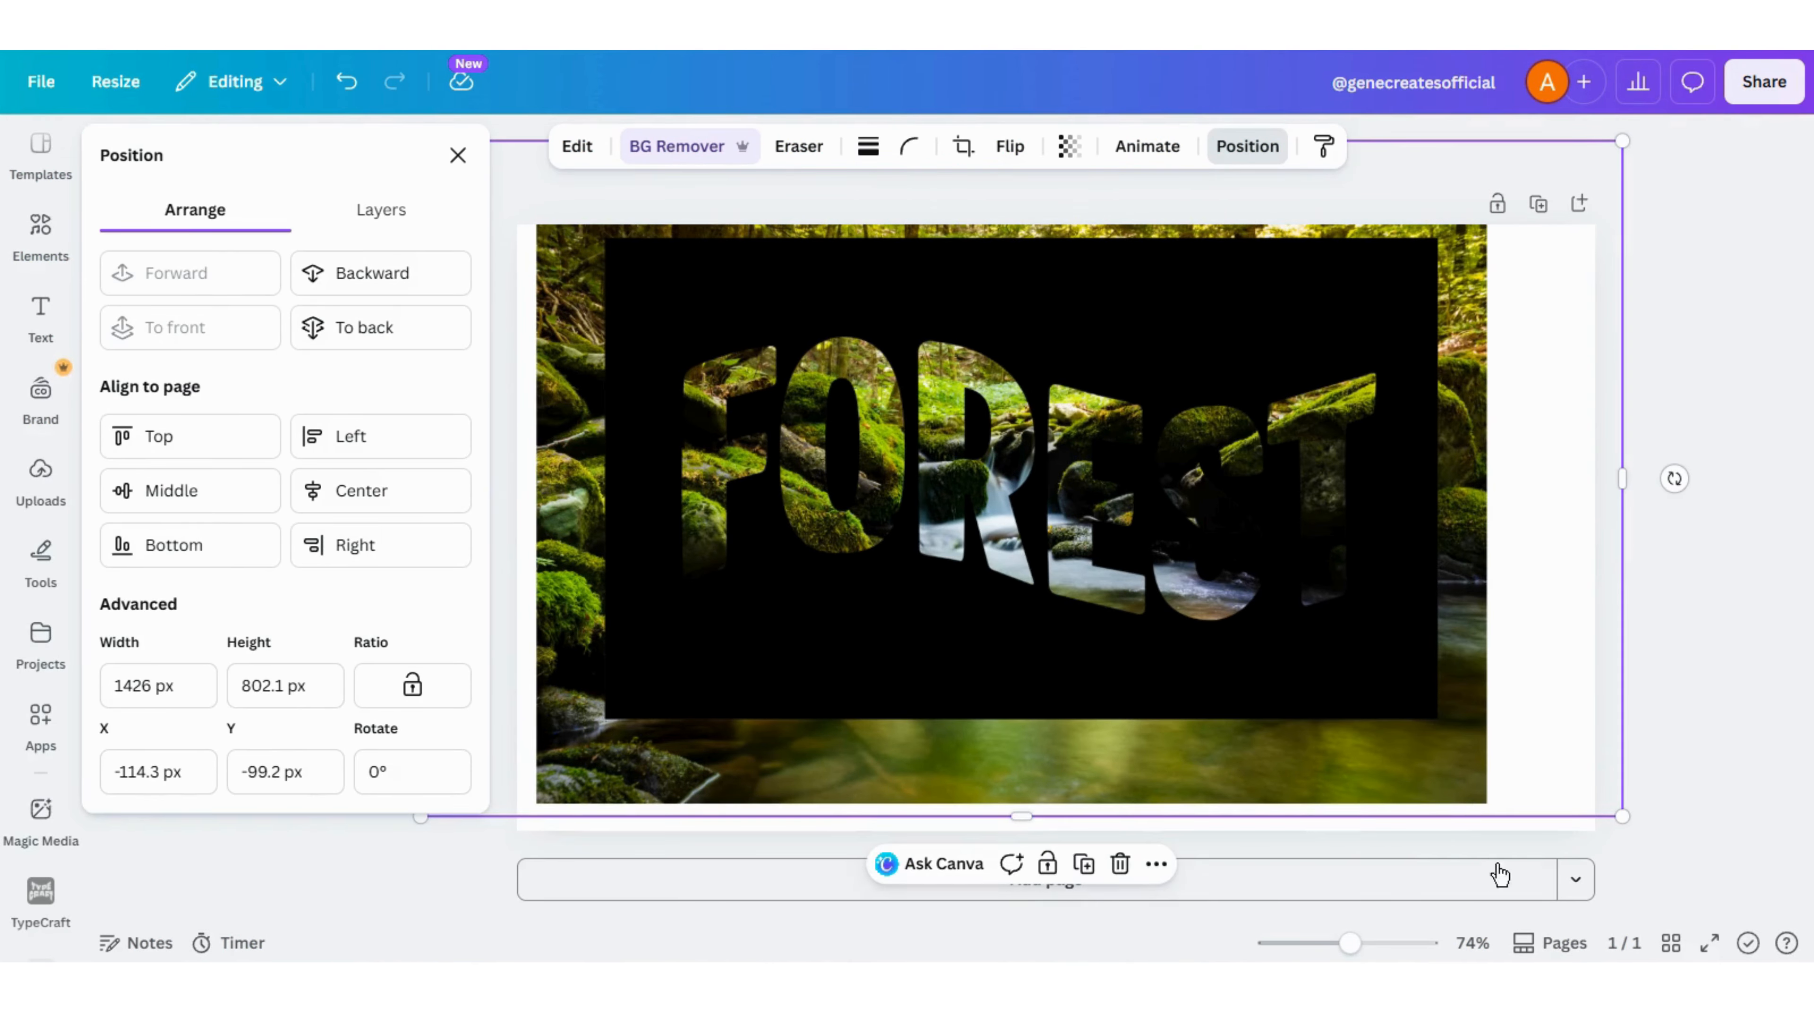
- Select the stream photo's layer, shift the photo, and shrink it to about 908 × 606 px behind the letters
click(371, 213)
click(304, 423)
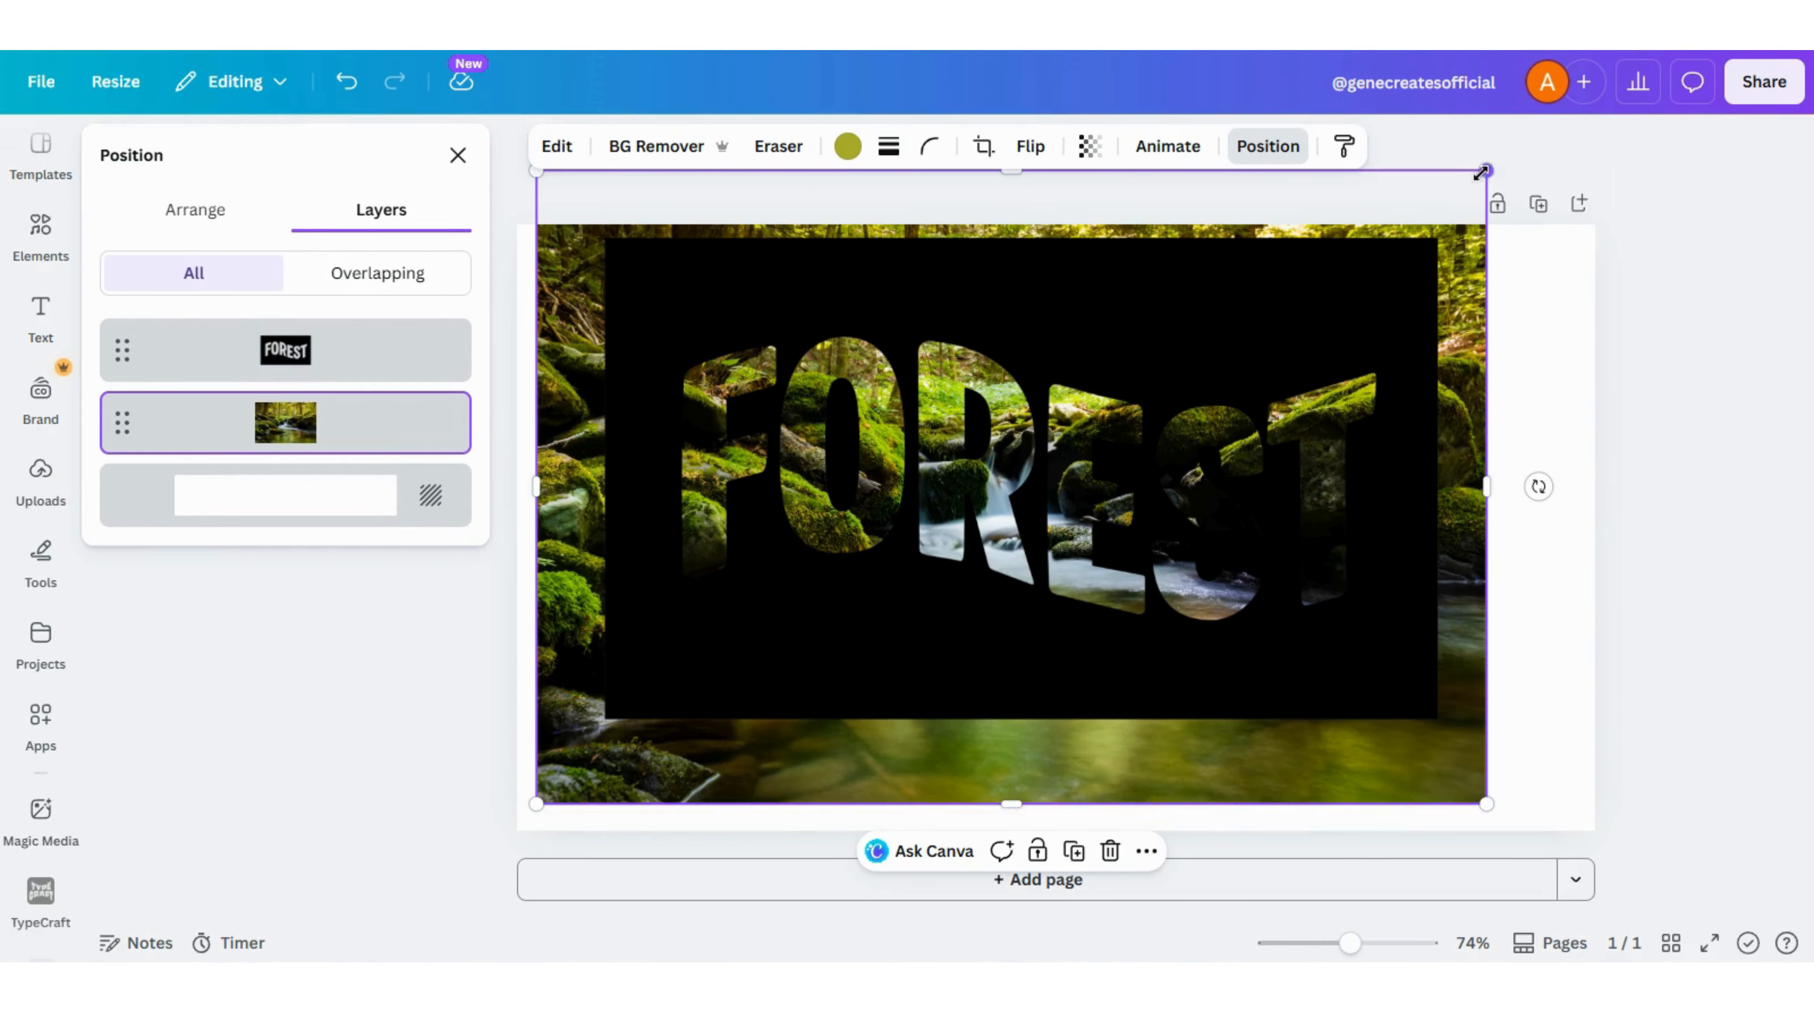
drag(1450, 335, 1494, 340)
drag(1531, 176, 1416, 256)
drag(586, 255, 649, 296)
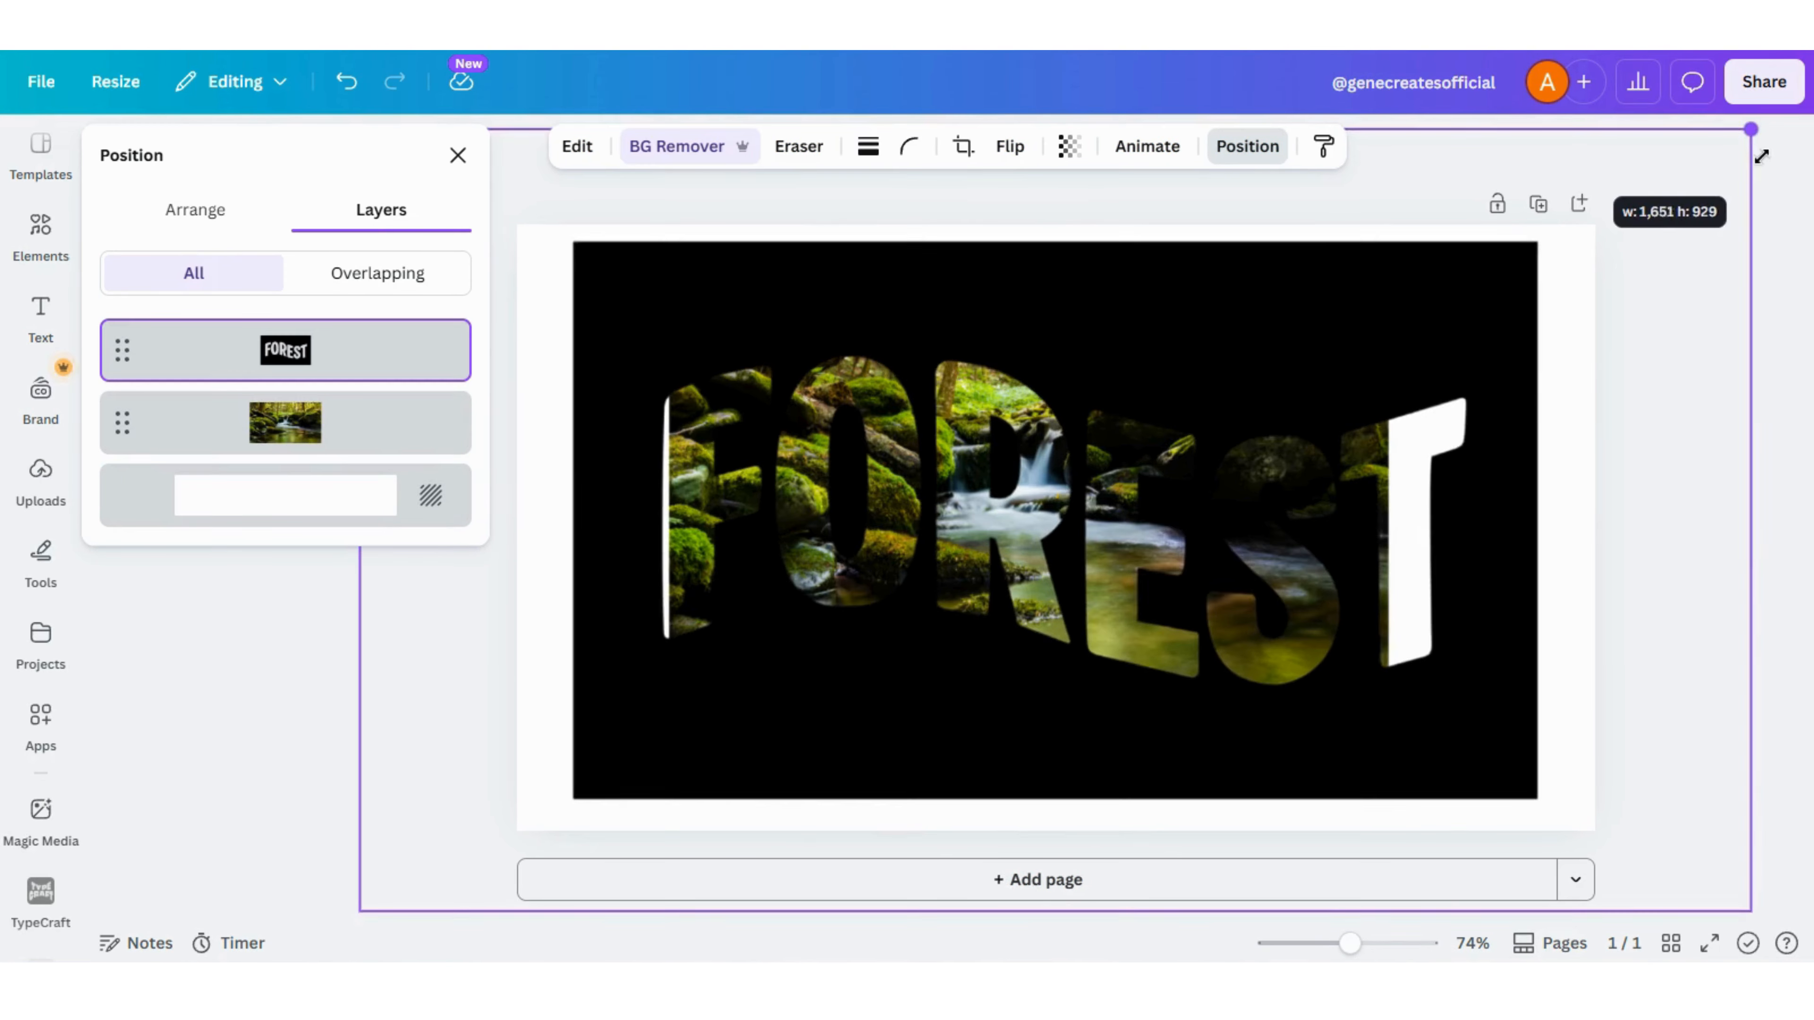
- Enlarge the FOREST cutout to nearly fill the page, and resize and crop the stream photo to cover every letter behind it
drag(1760, 154, 1750, 159)
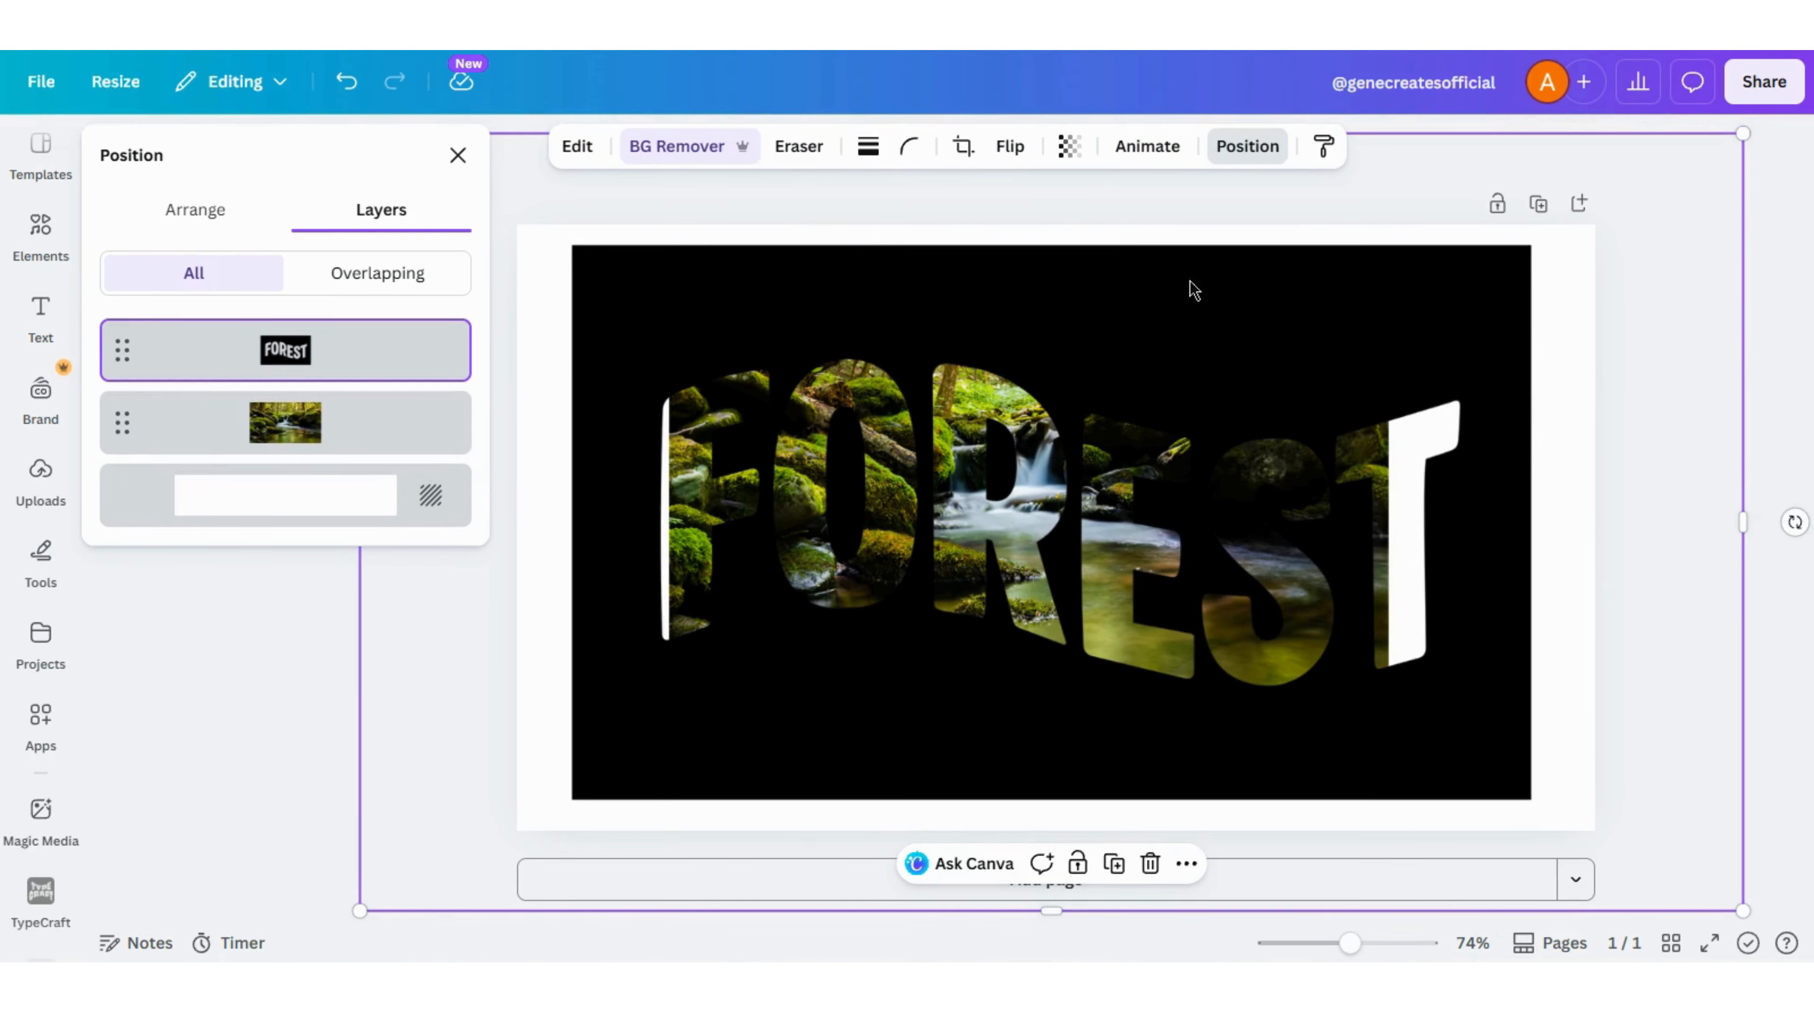
click(280, 426)
drag(1389, 285, 1478, 265)
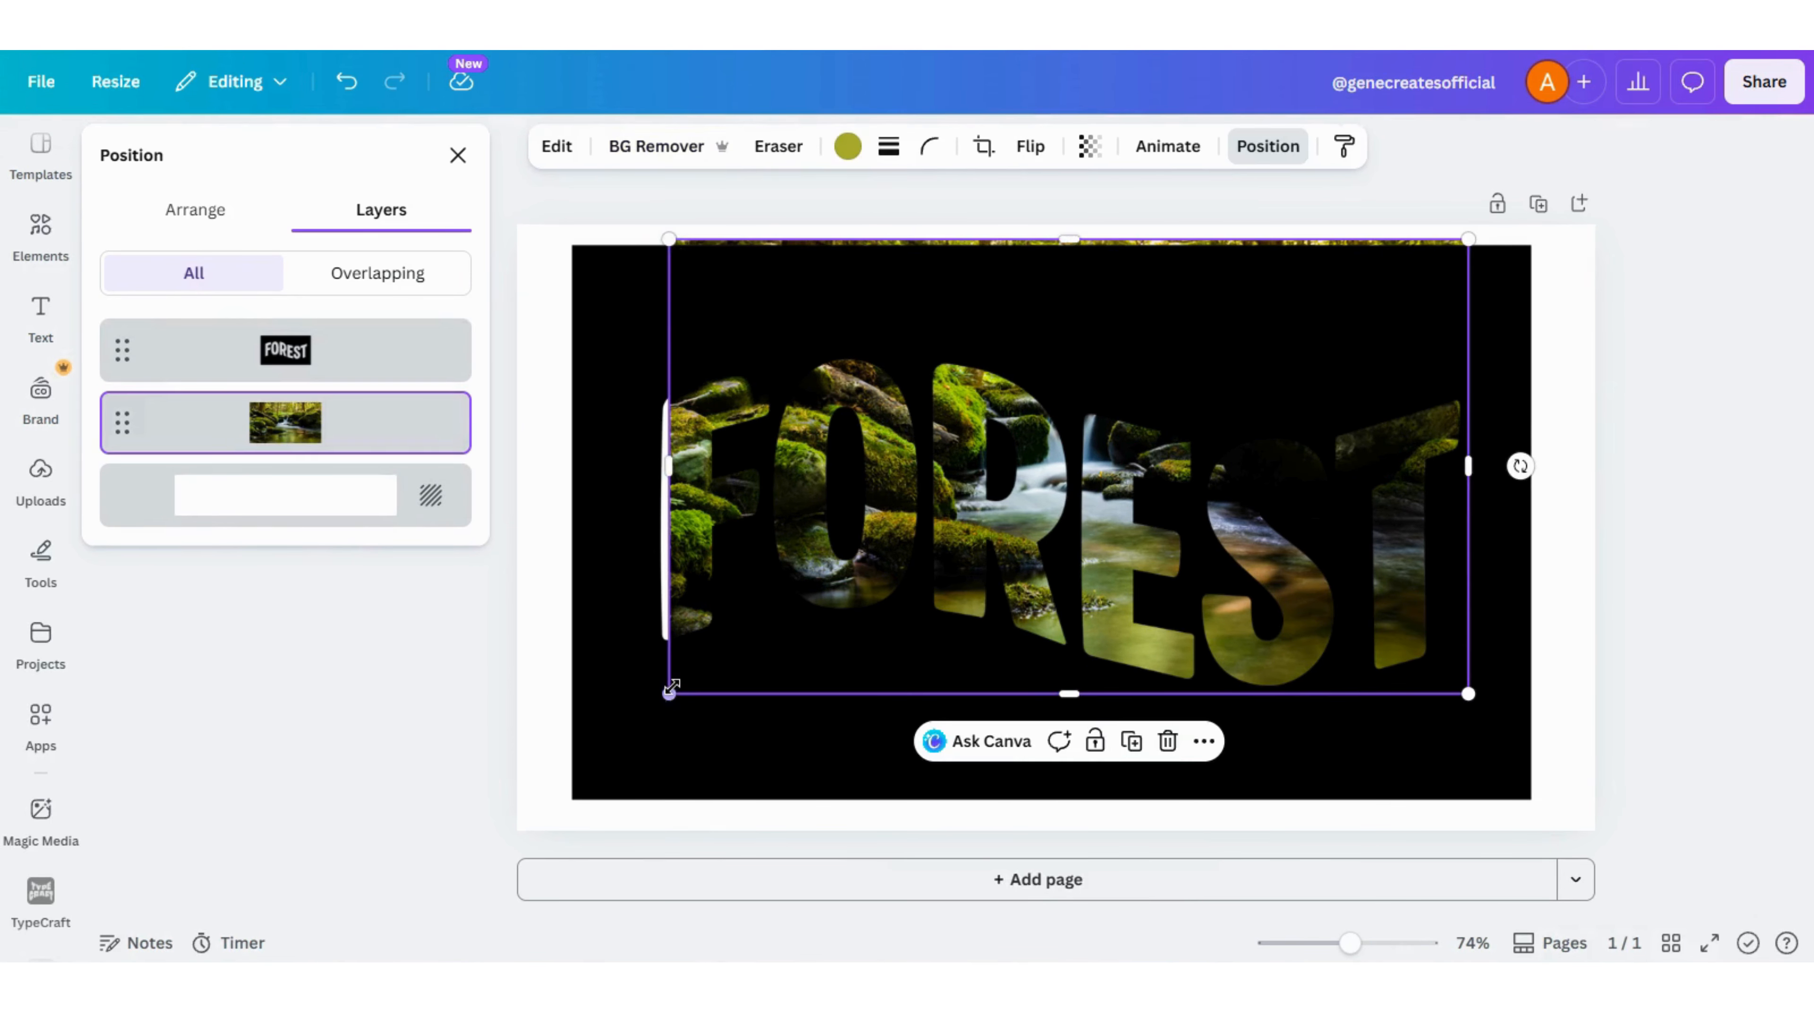
drag(672, 688, 646, 718)
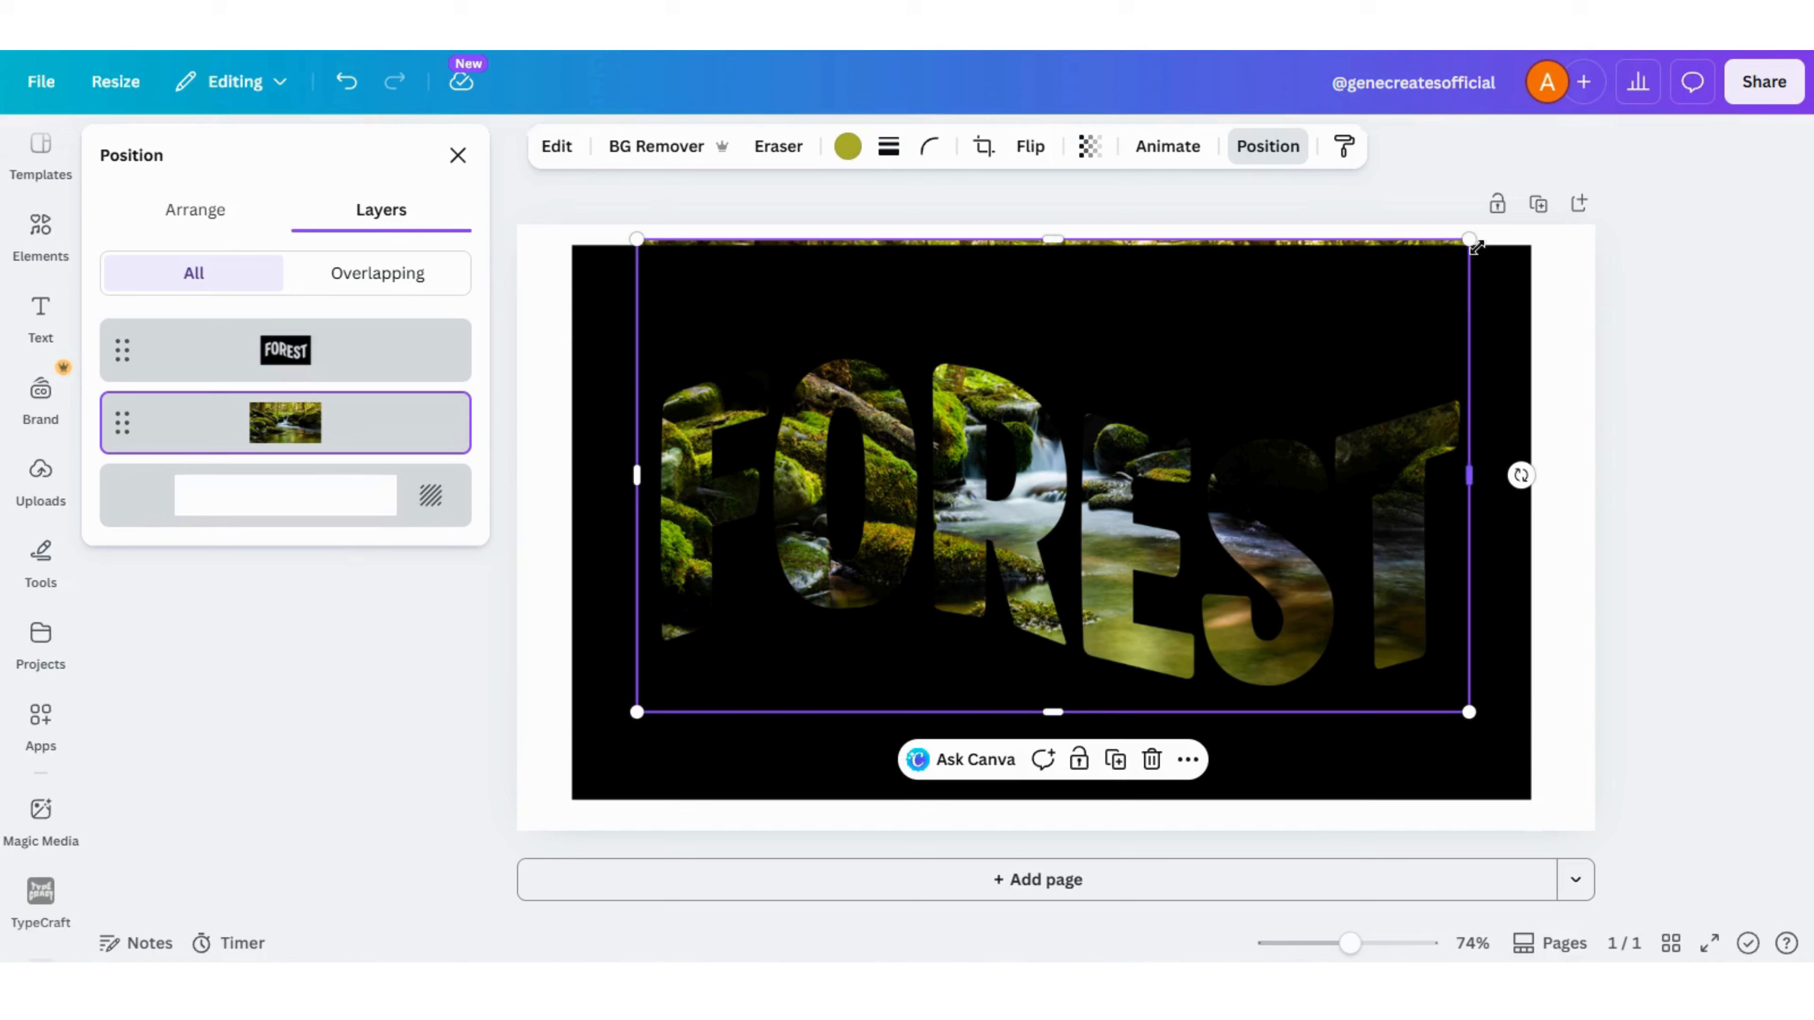
drag(1471, 241, 1463, 246)
drag(629, 719, 653, 703)
drag(1056, 244, 1057, 284)
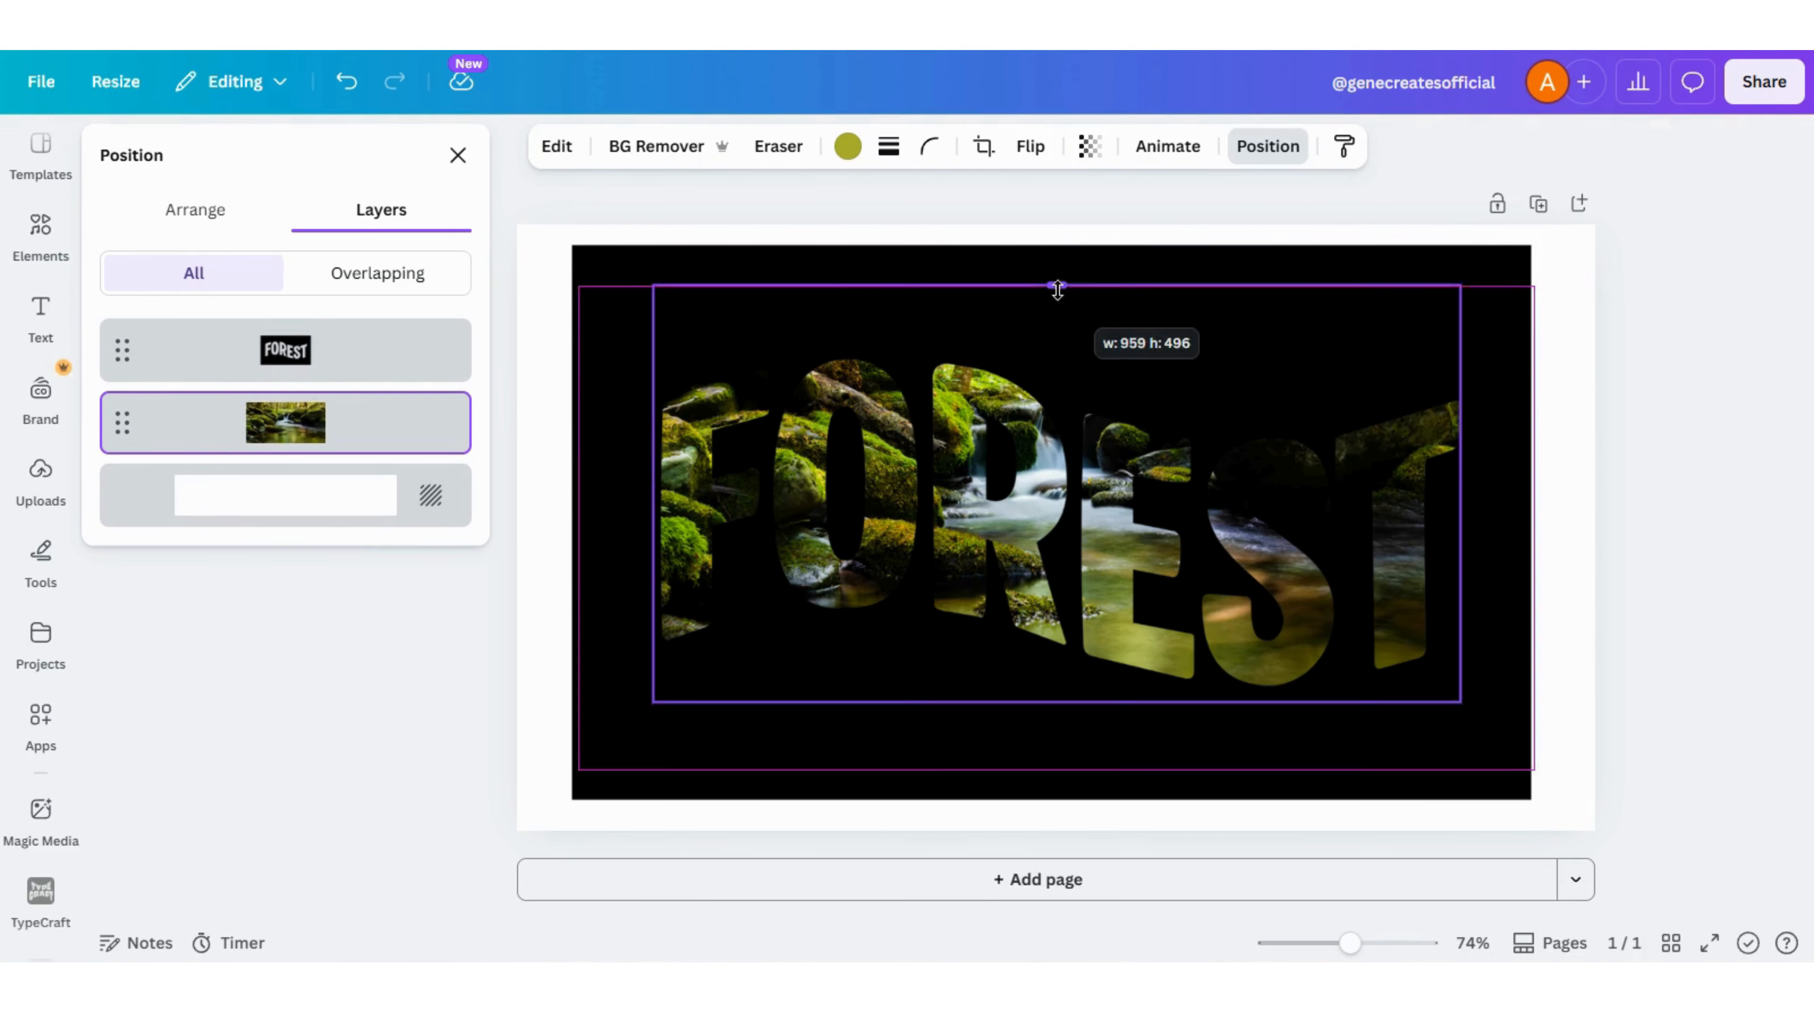
drag(1463, 283, 1475, 276)
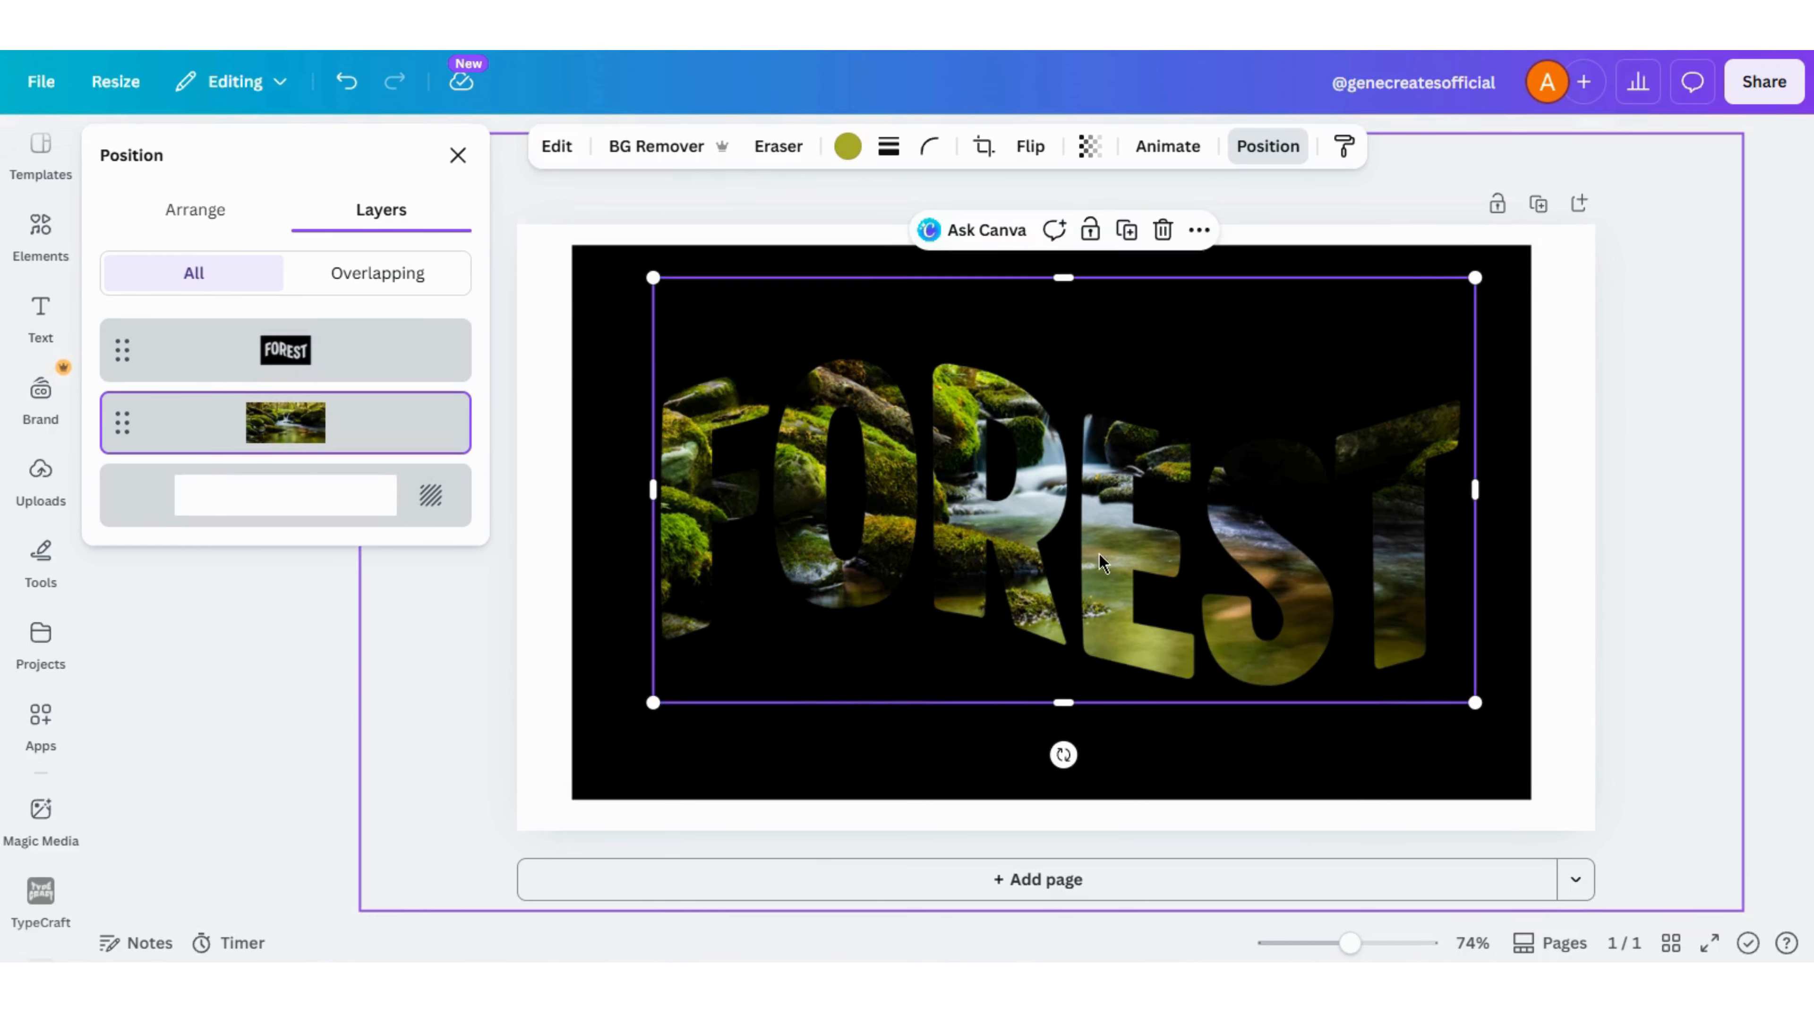
- Shift the stream photo so its trees fill the upper part of the letters, and trim its lower edge inside the black area
drag(1005, 509, 1005, 581)
drag(1476, 346, 1478, 339)
mouse_move(980, 465)
mouse_down()
mouse_move(973, 485)
mouse_move(980, 461)
mouse_move(986, 475)
mouse_up()
drag(1059, 803, 1056, 727)
click(544, 350)
click(458, 155)
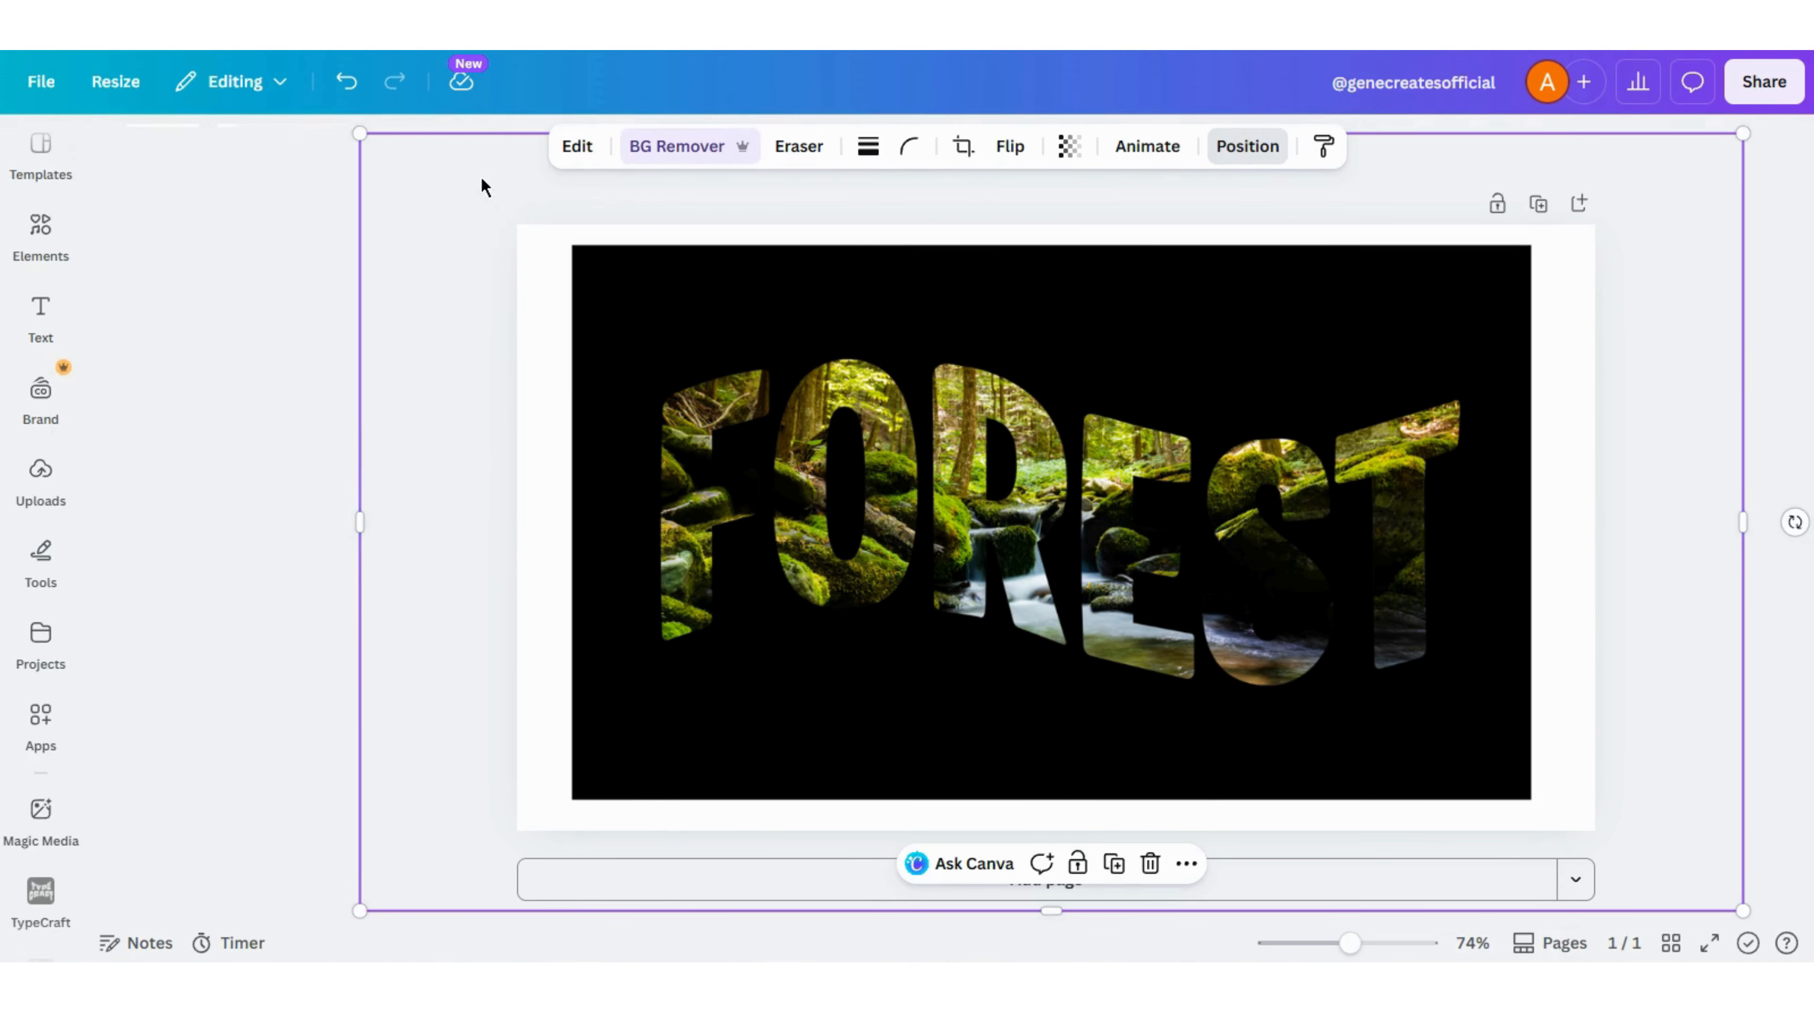
- Insert another square shape and fill it with black (#000000)
click(39, 263)
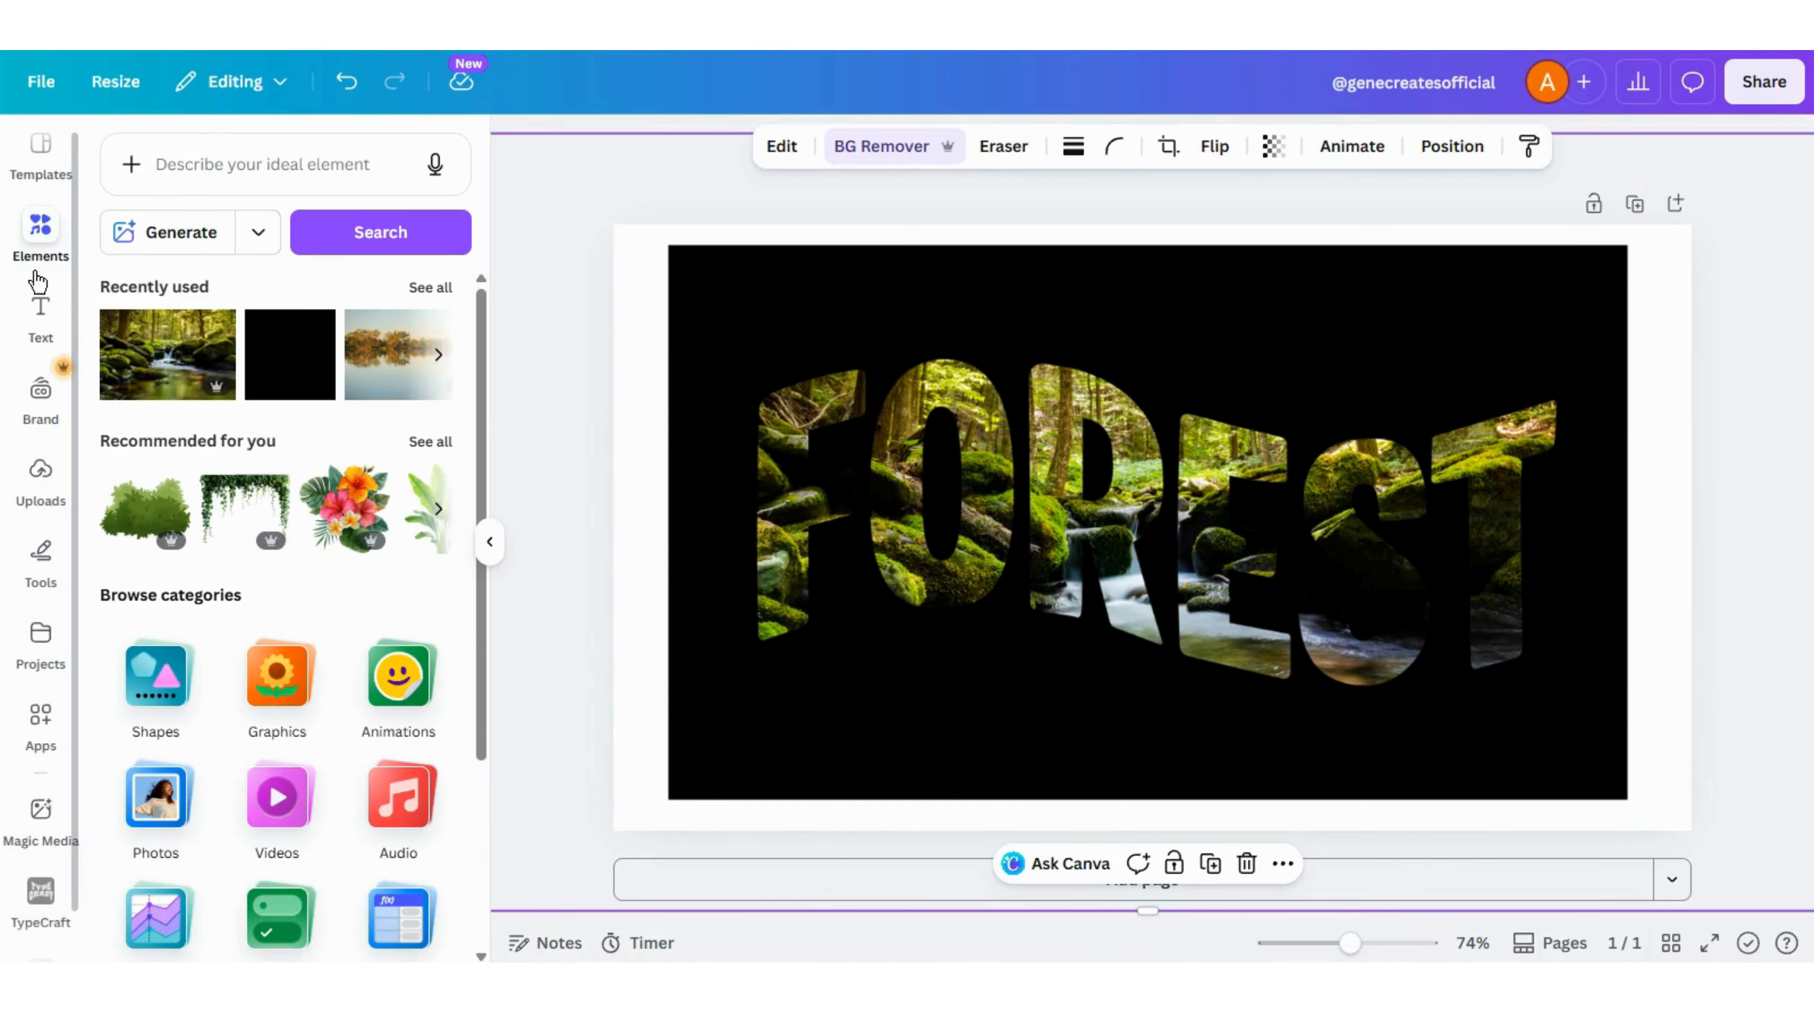
click(271, 352)
click(945, 147)
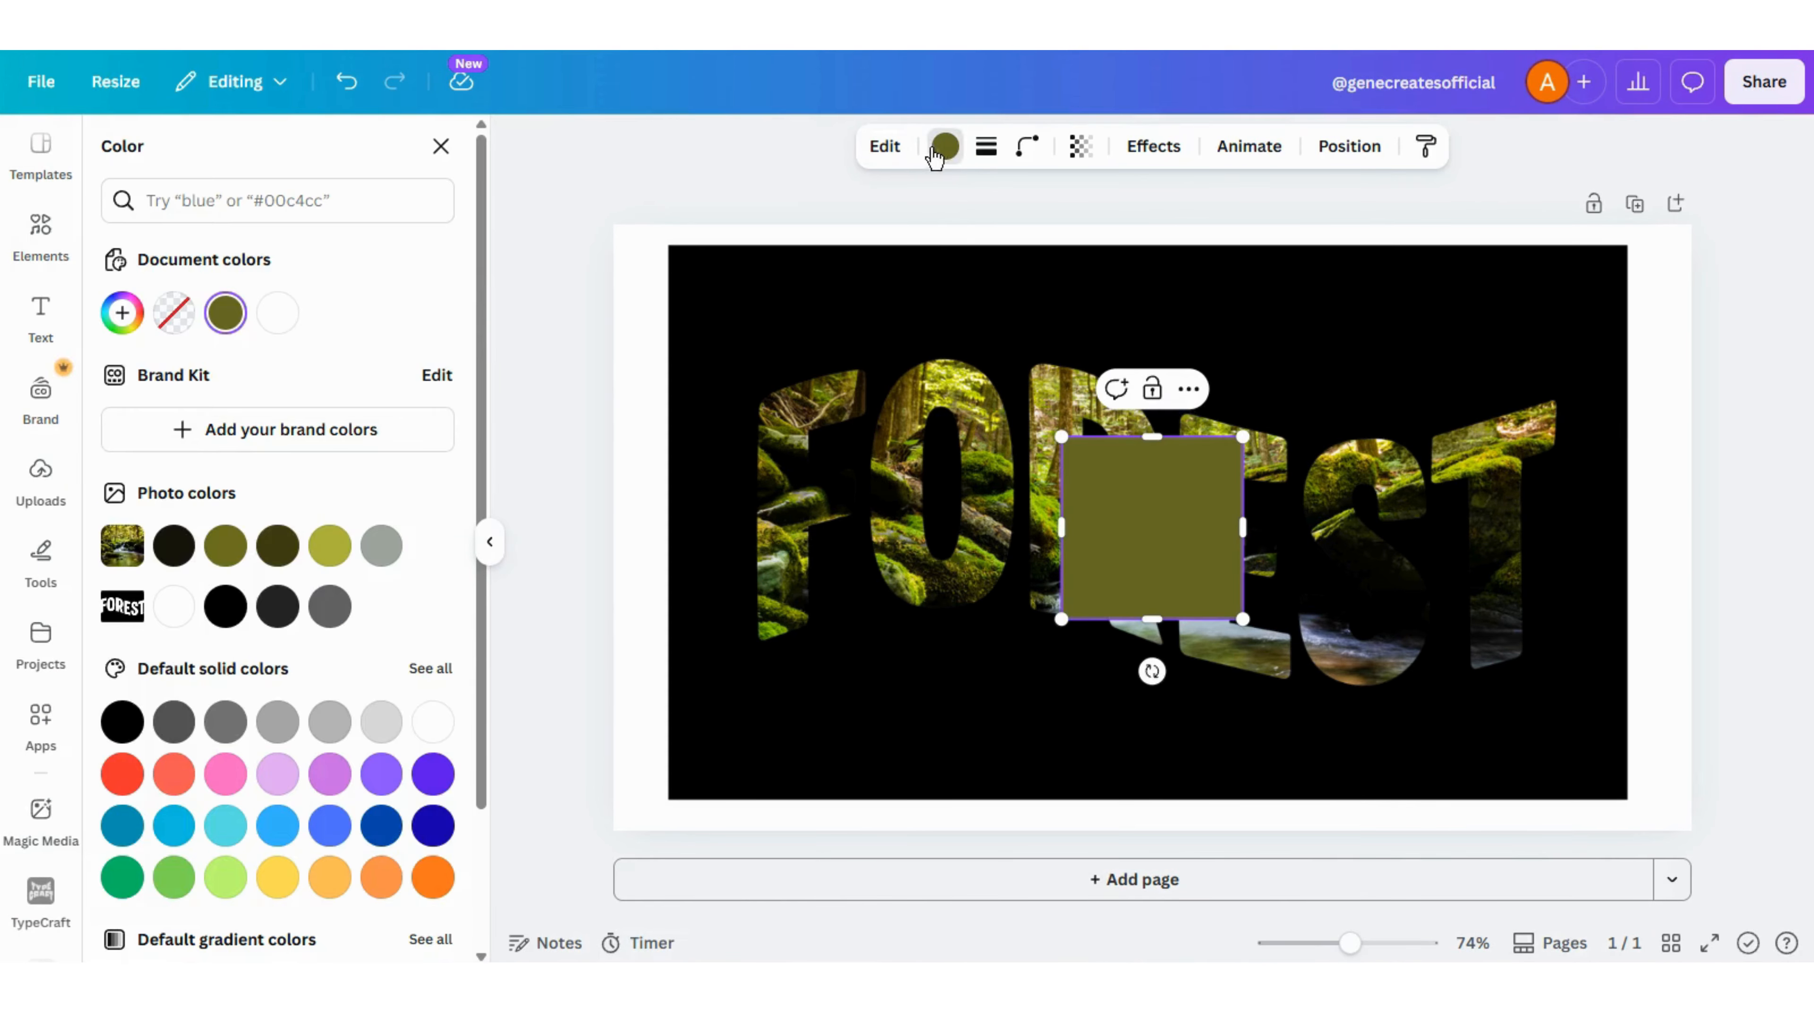
click(225, 606)
- Place the black square along the page's right edge and resize it into a narrow strip spanning the full page height
drag(1168, 575, 1636, 351)
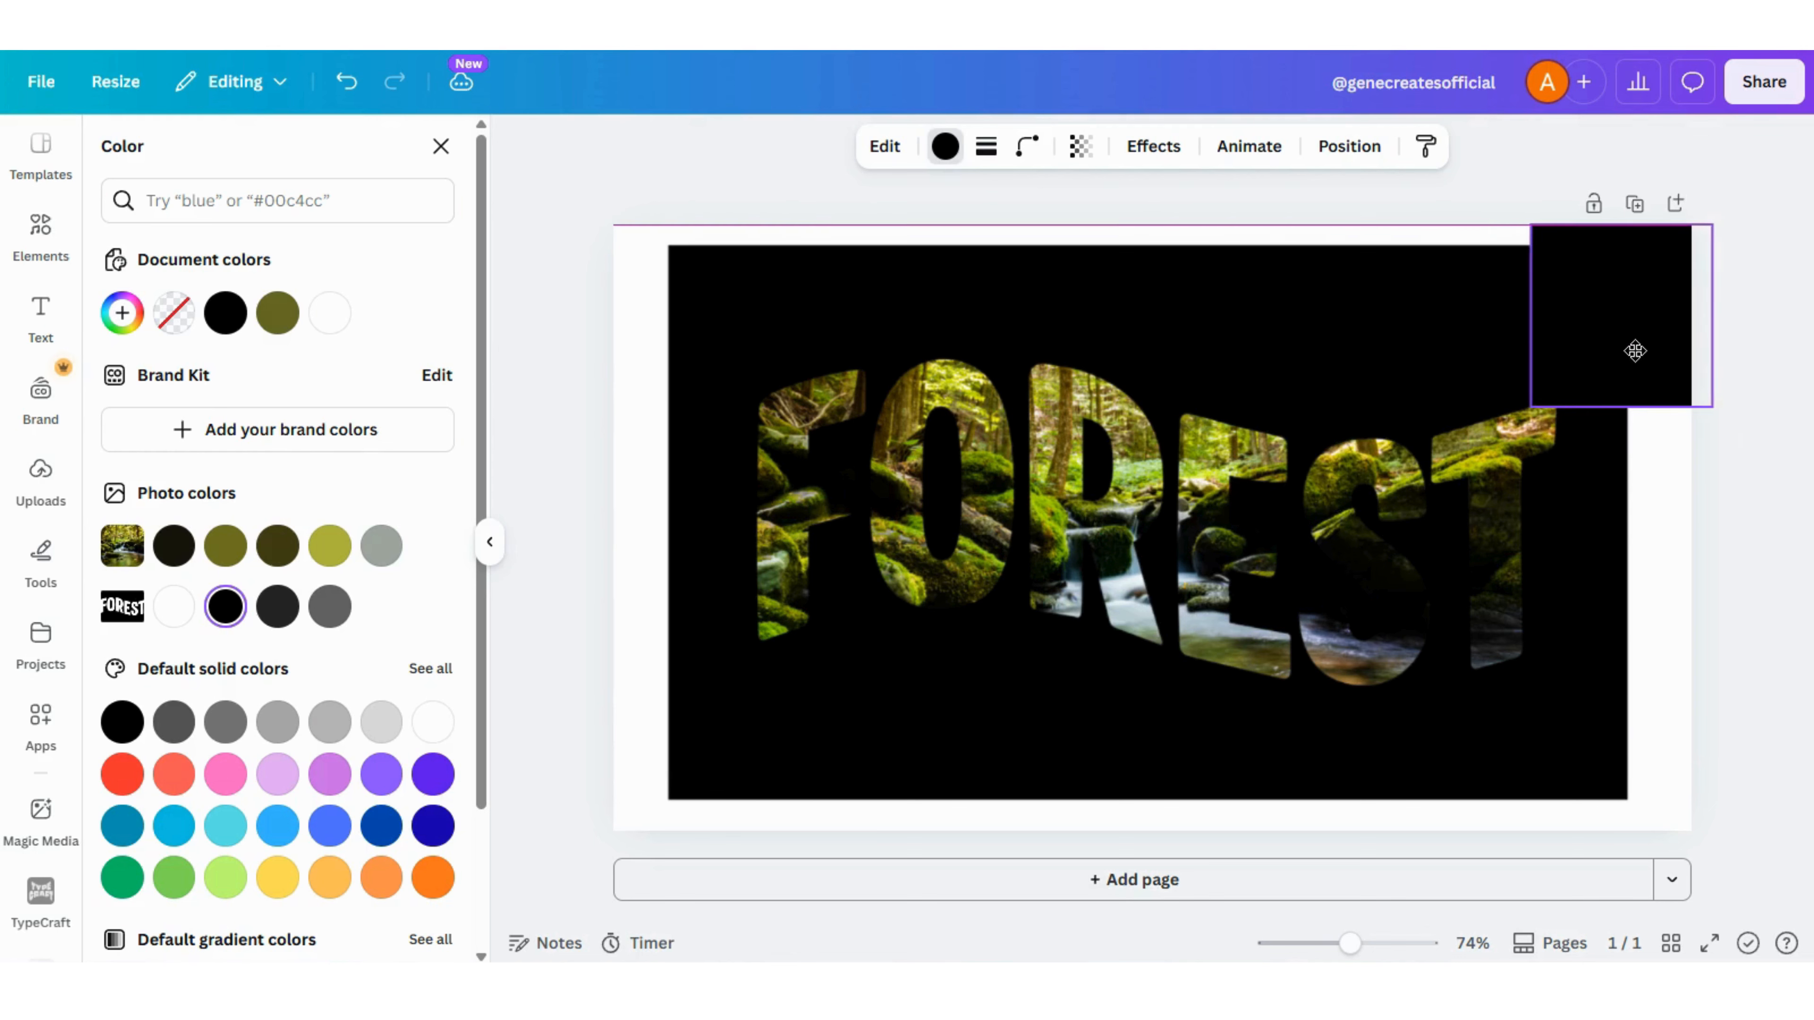
drag(1511, 316, 1555, 319)
drag(1631, 407, 1617, 831)
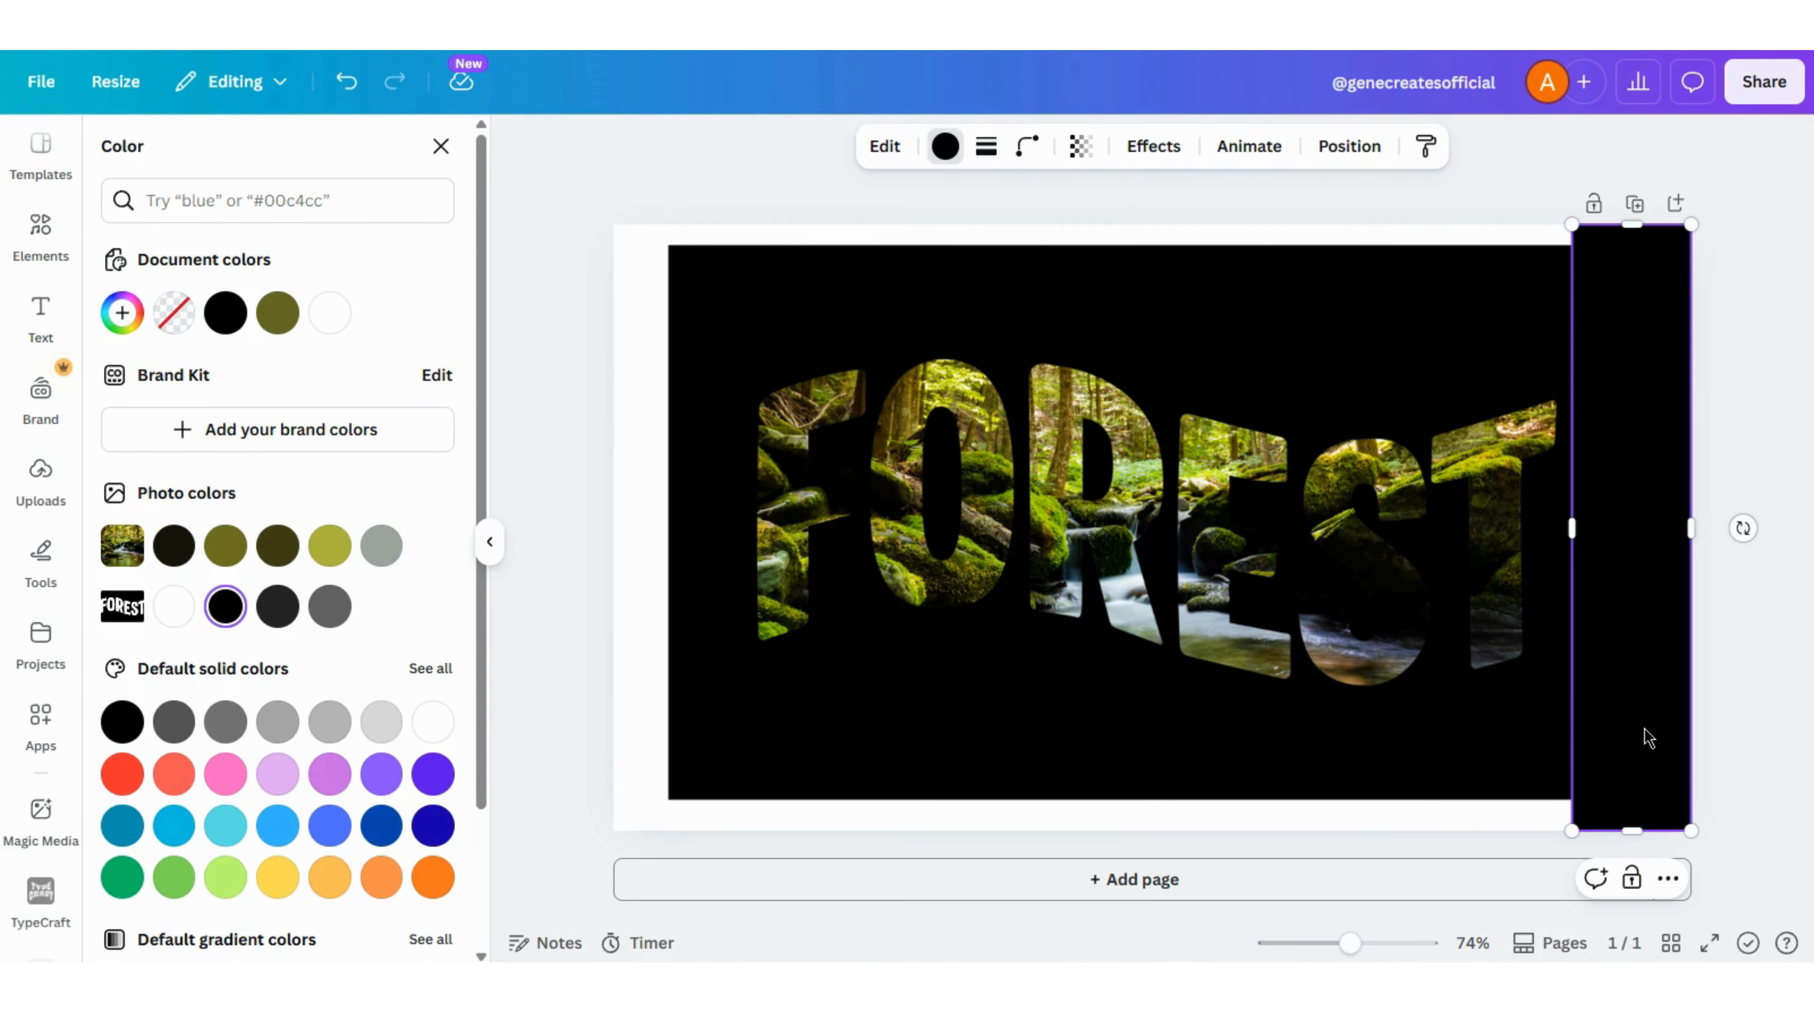
- Place a copy of the black strip along the page's left edge
drag(1645, 729, 1301, 734)
key(ctrl+z)
click(1651, 707)
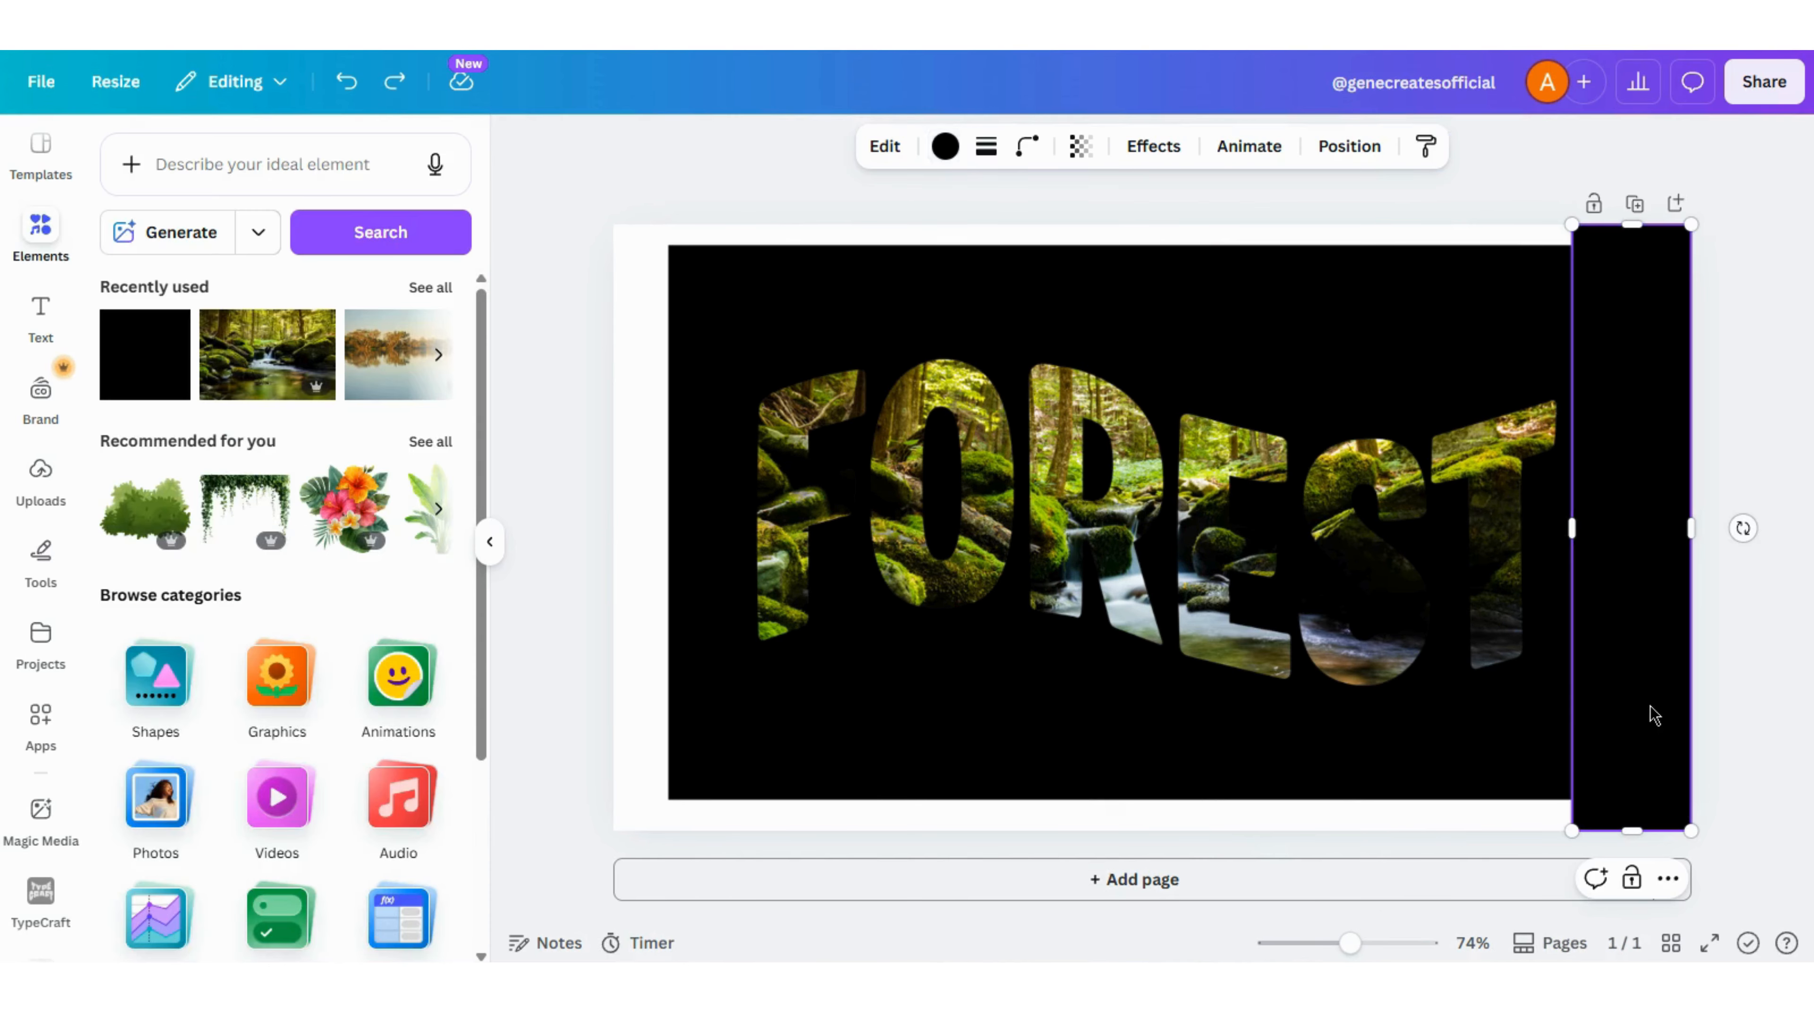
drag(1657, 705, 680, 685)
- Cover the white bands along the page's upper and lower edges with copies of the black strip rotated horizontally and widened to span the gap
key(ctrl+d)
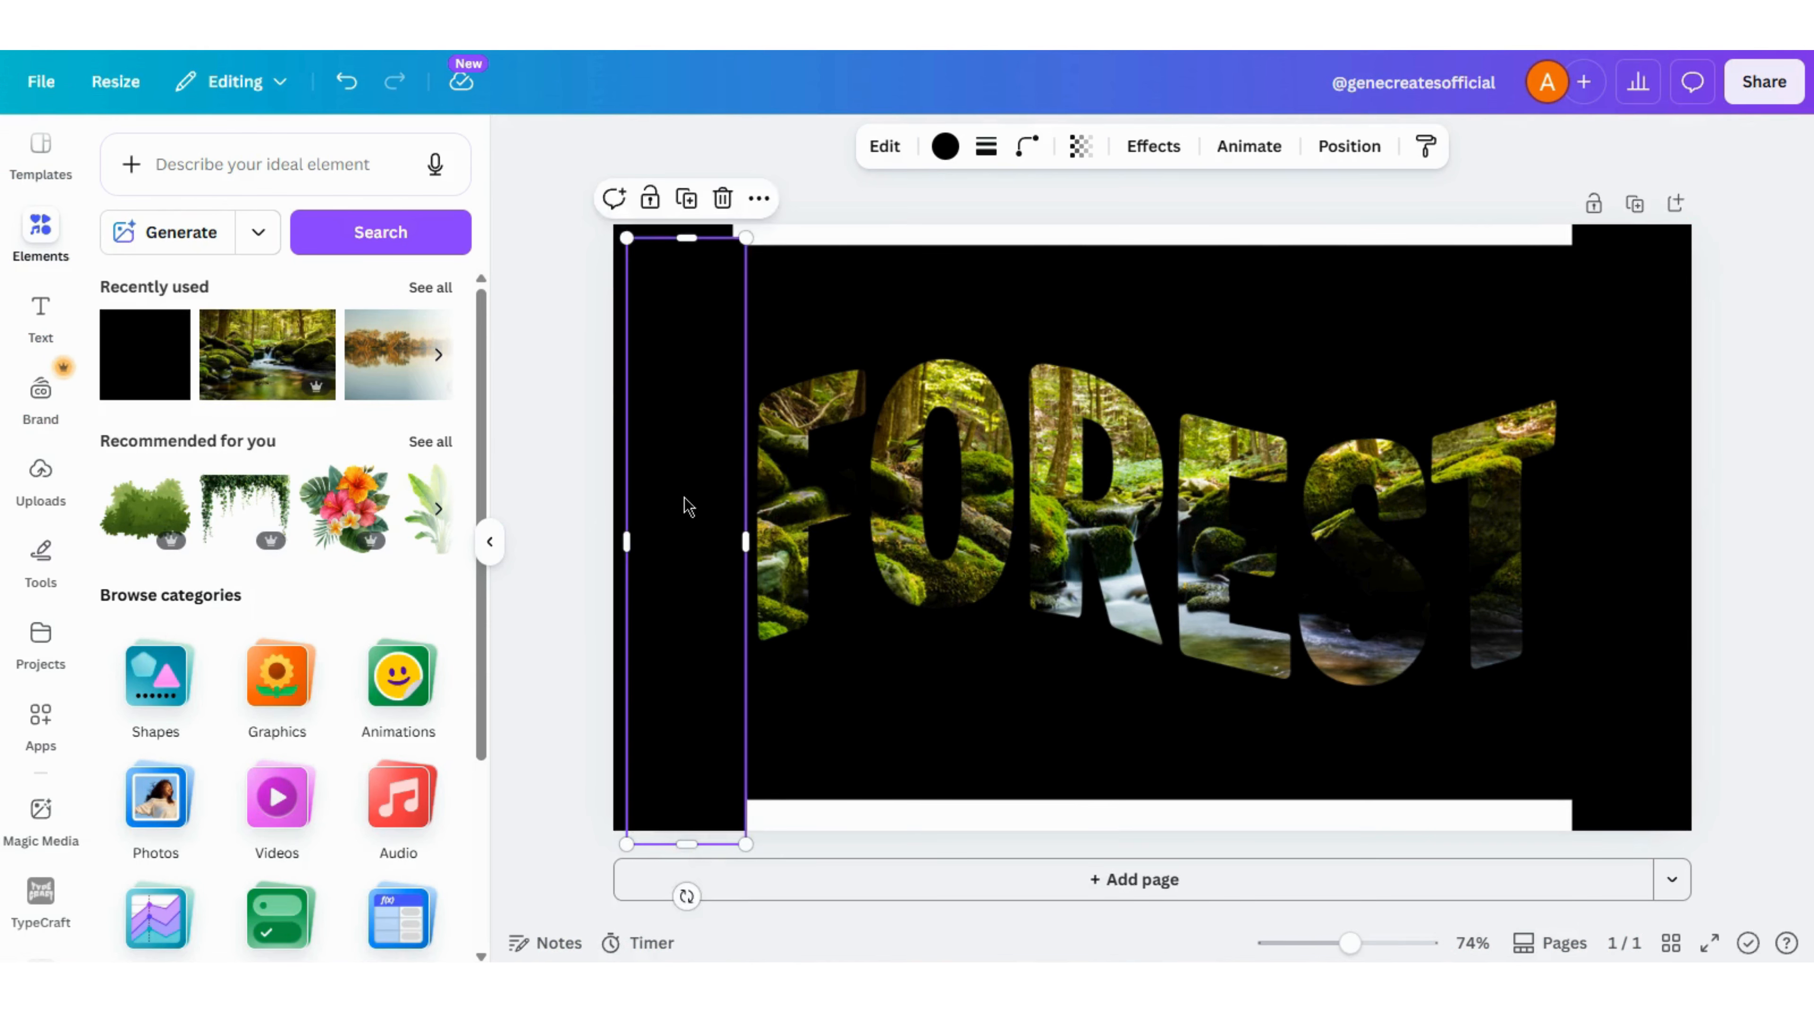
drag(683, 496, 916, 480)
drag(1029, 524, 918, 371)
drag(842, 555, 952, 304)
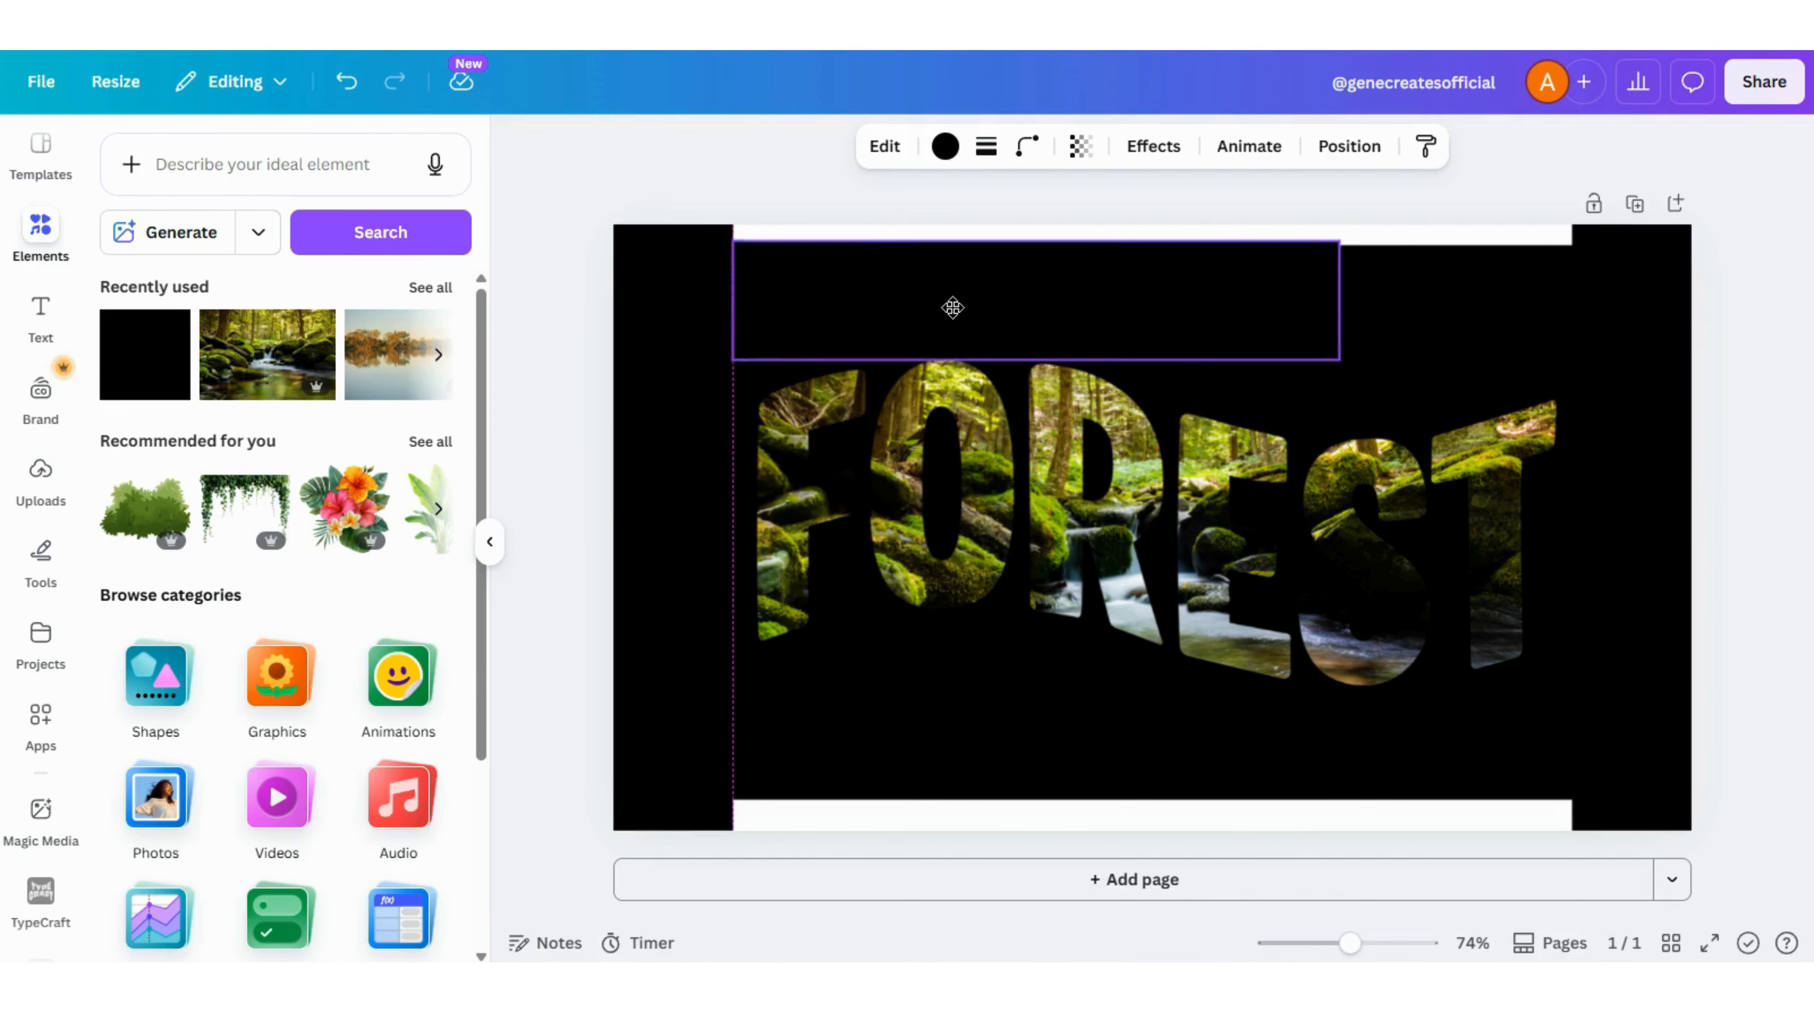
drag(1160, 289, 1151, 283)
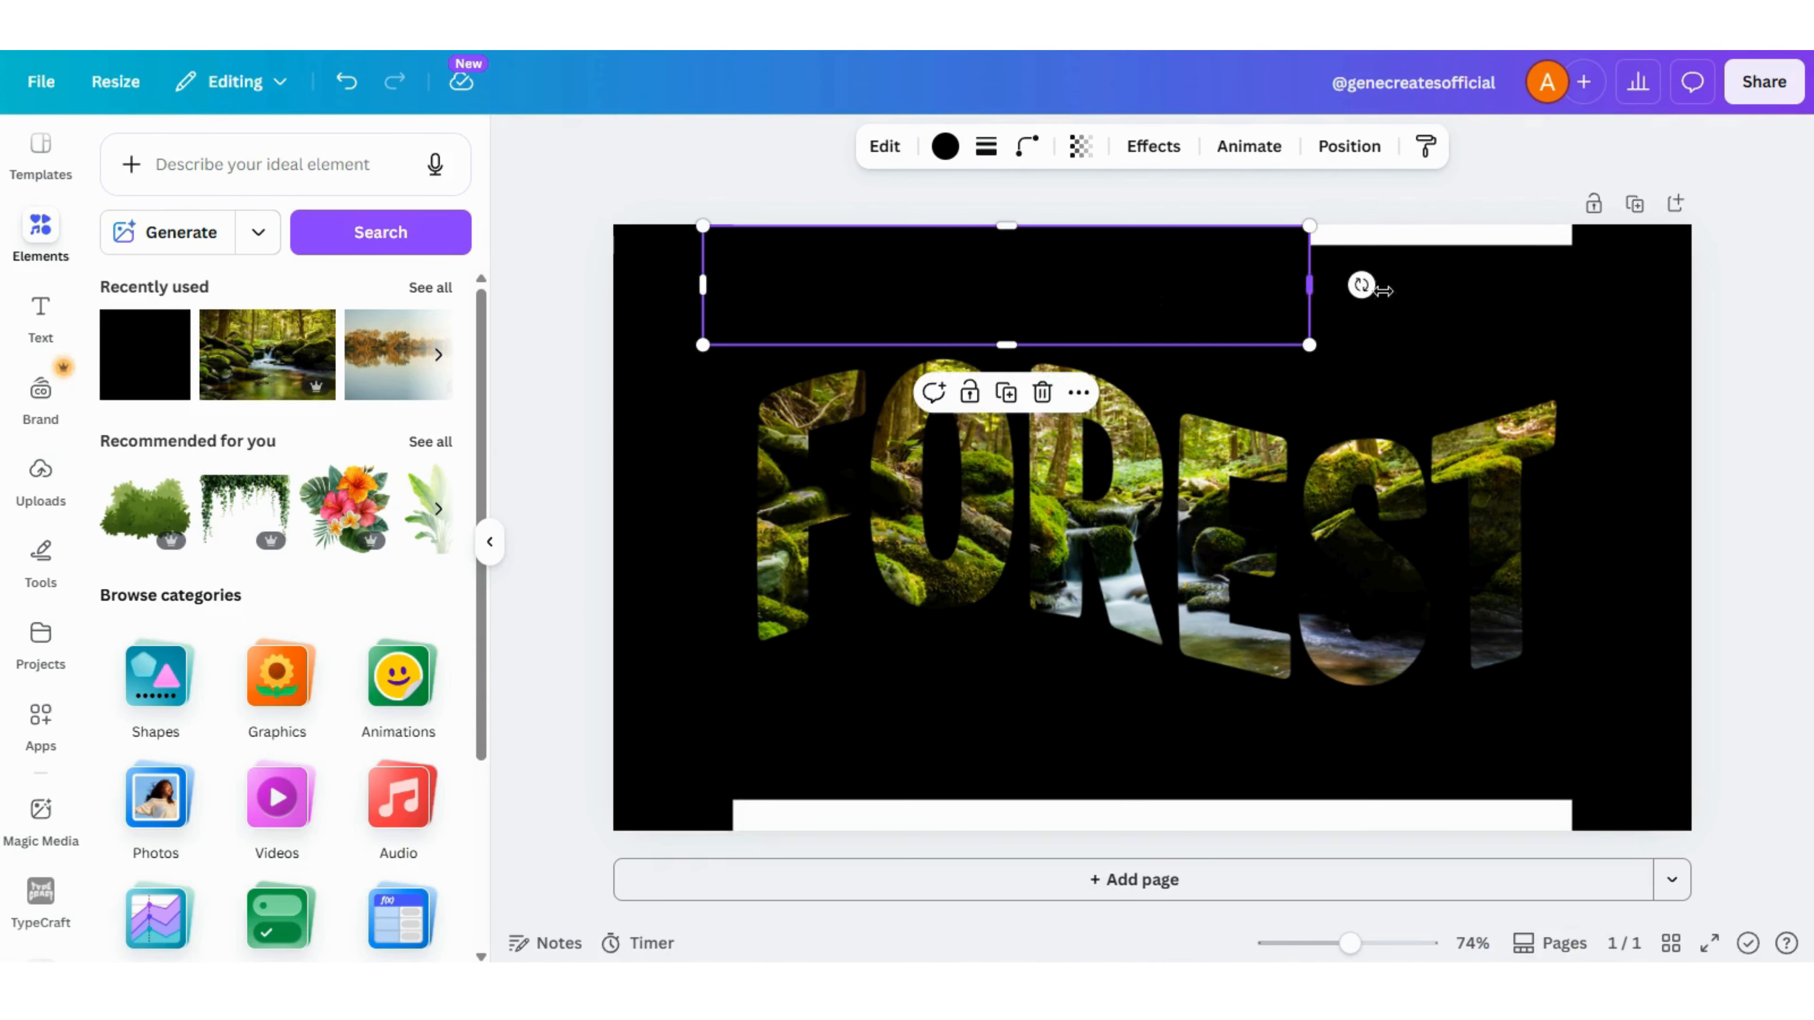
drag(1311, 286, 1612, 286)
drag(1192, 291, 1186, 779)
click(1792, 618)
- Download the finished black FOREST design as a PNG at size 2.125
click(1764, 83)
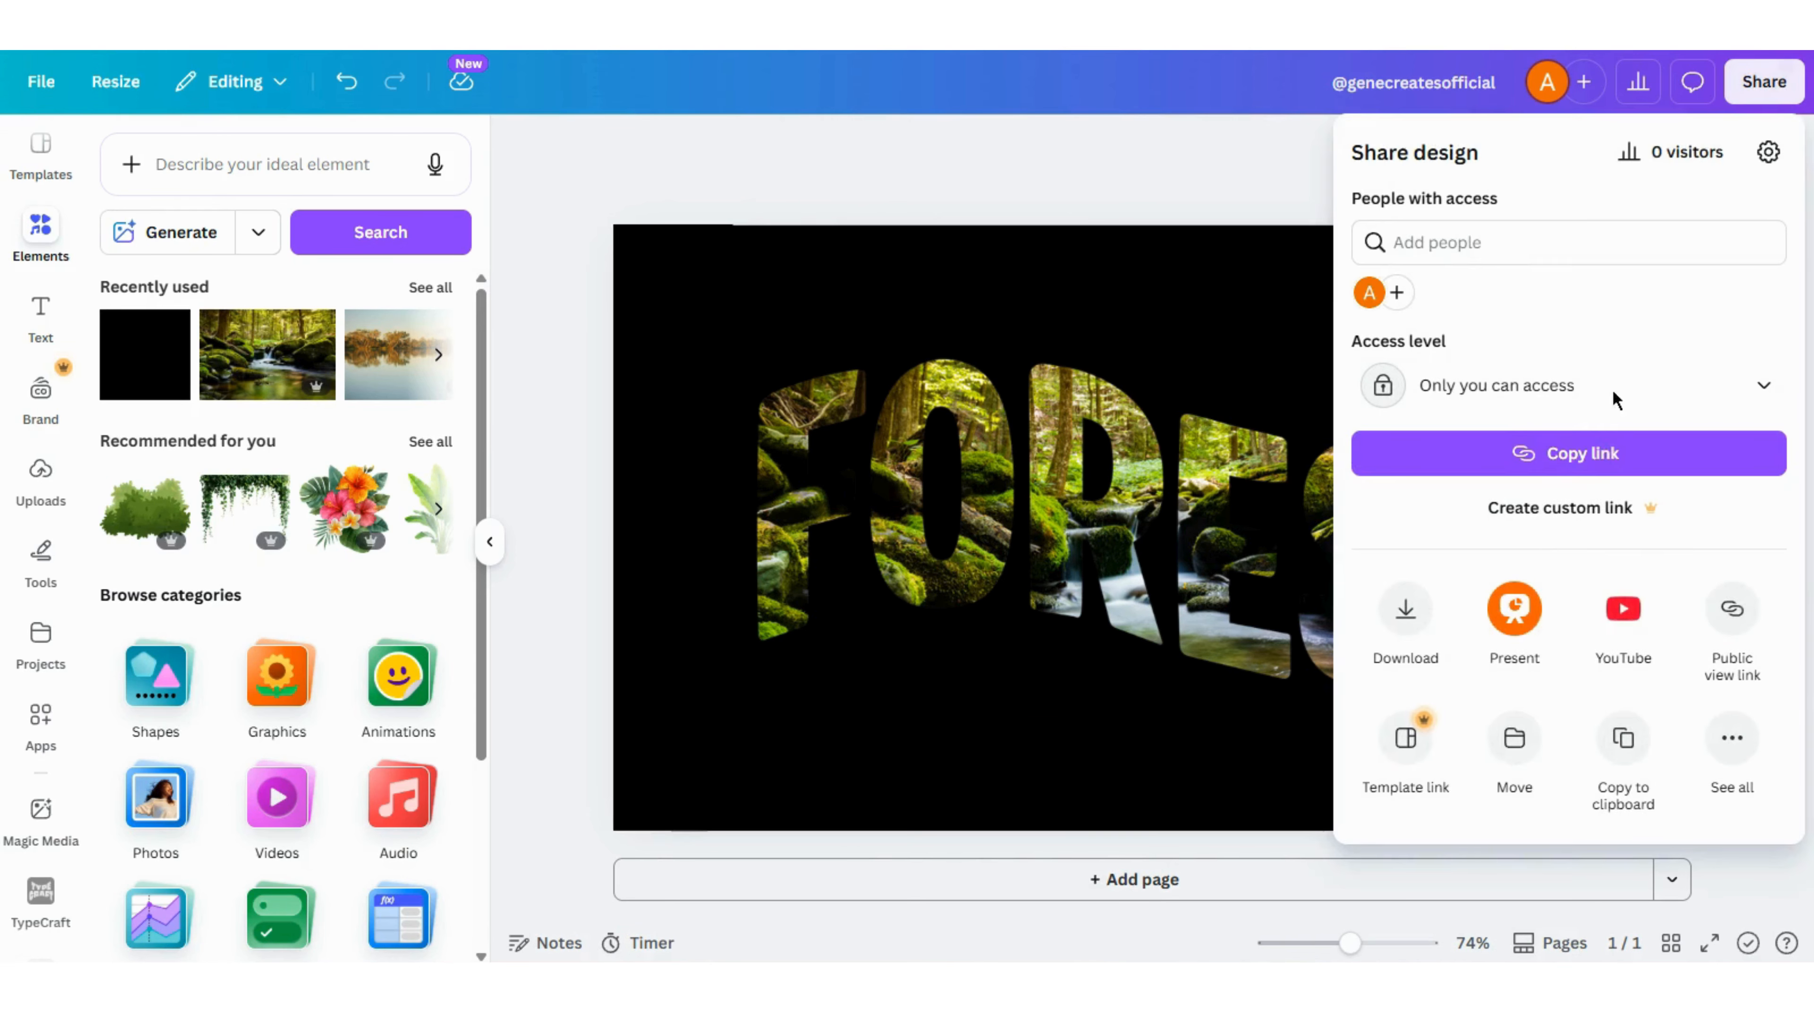
click(1411, 613)
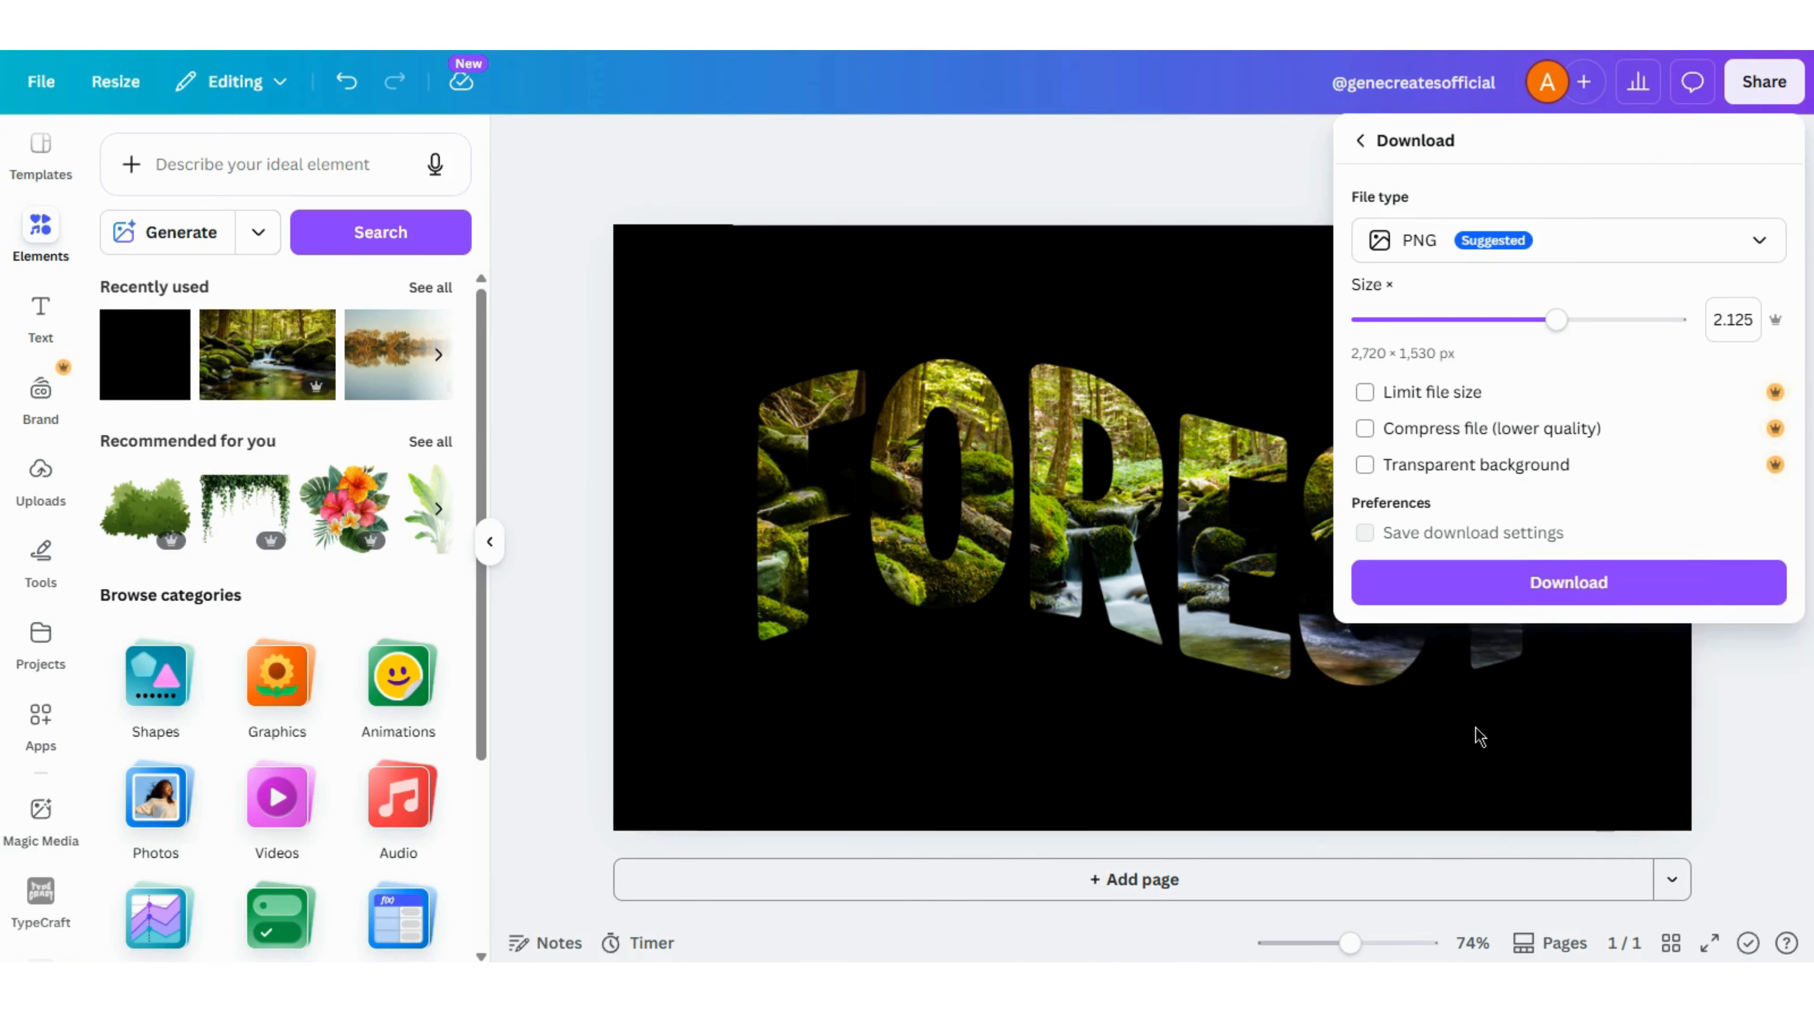
click(1520, 590)
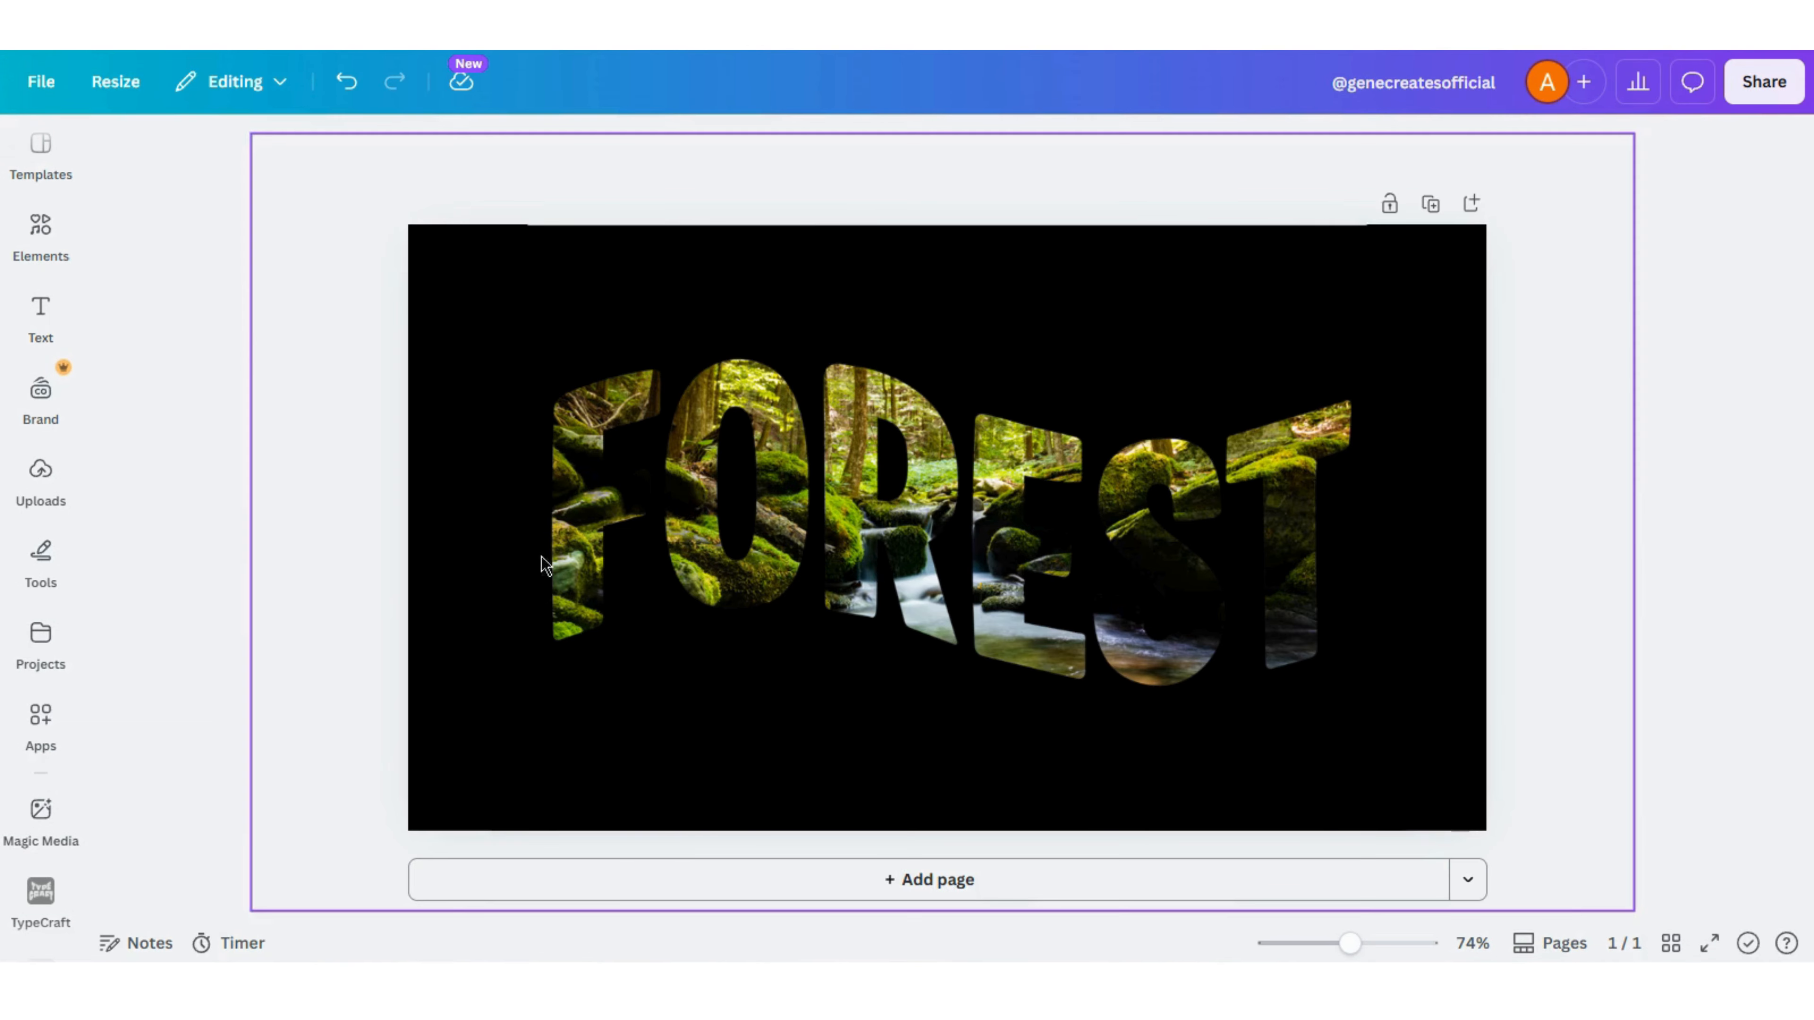
- Clear everything from the page and insert the uploaded image of the photo-filled FOREST text on black
key(ctrl+a)
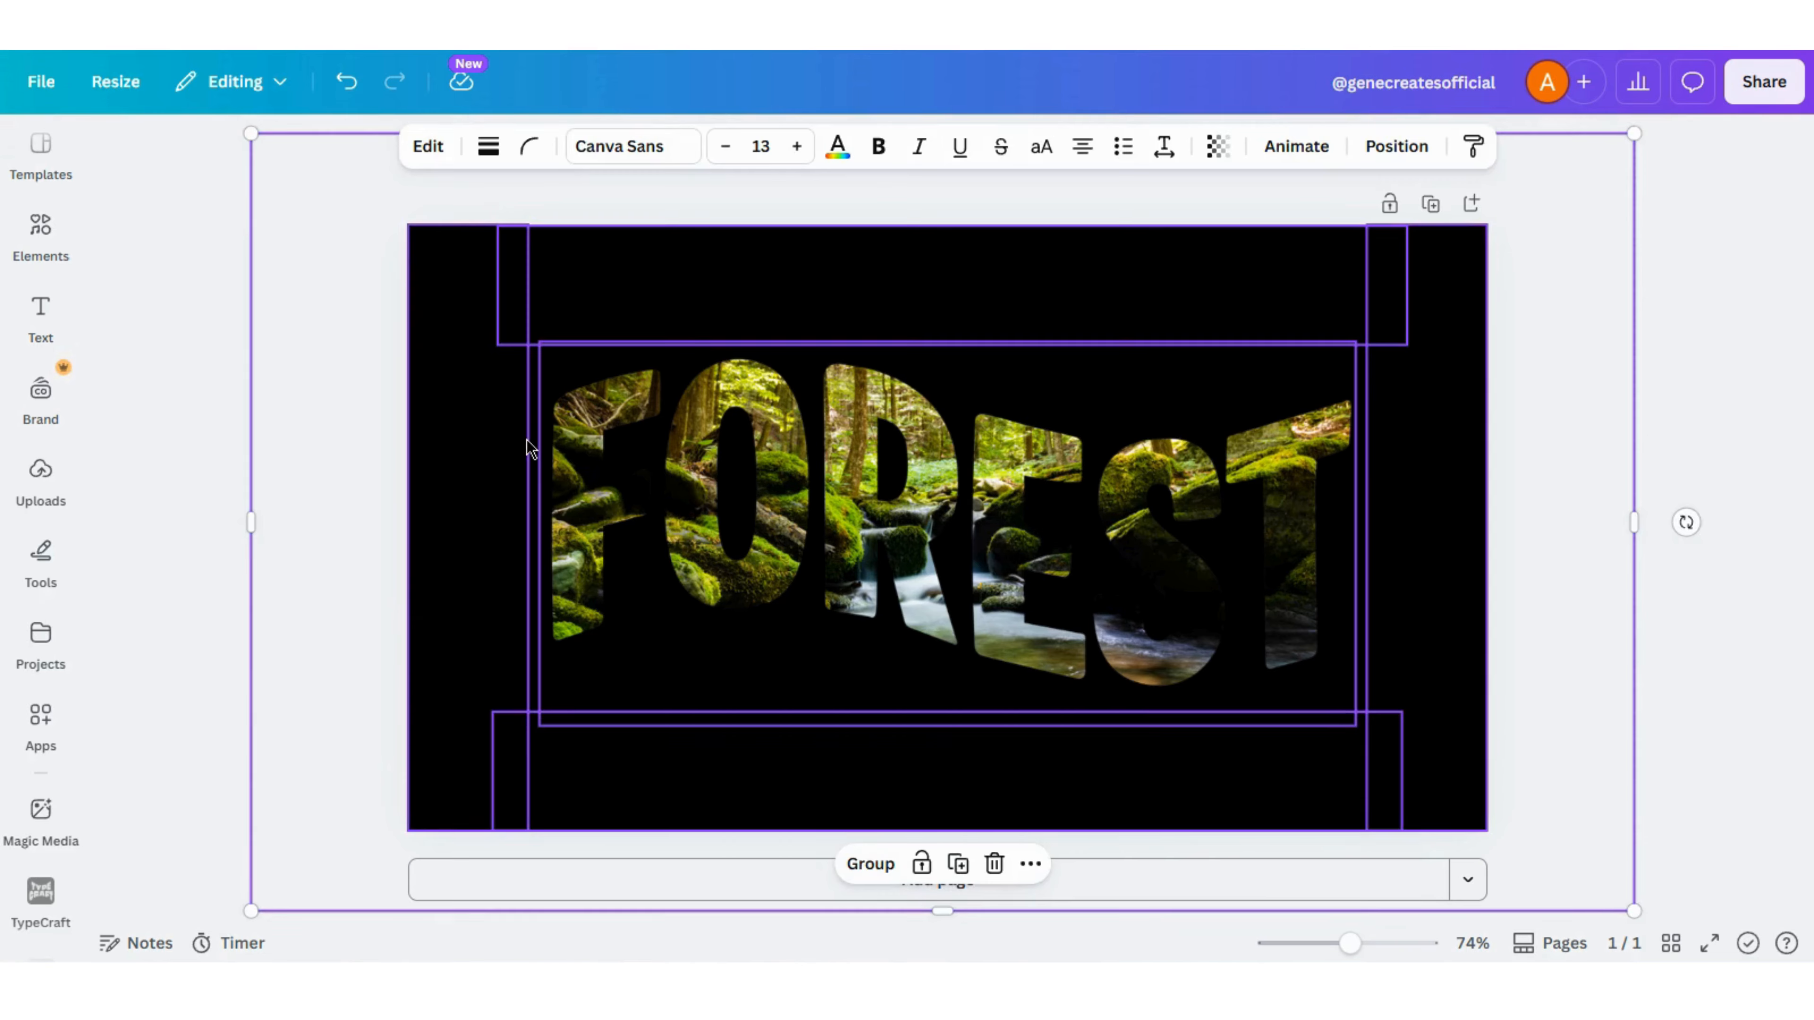
key(Delete)
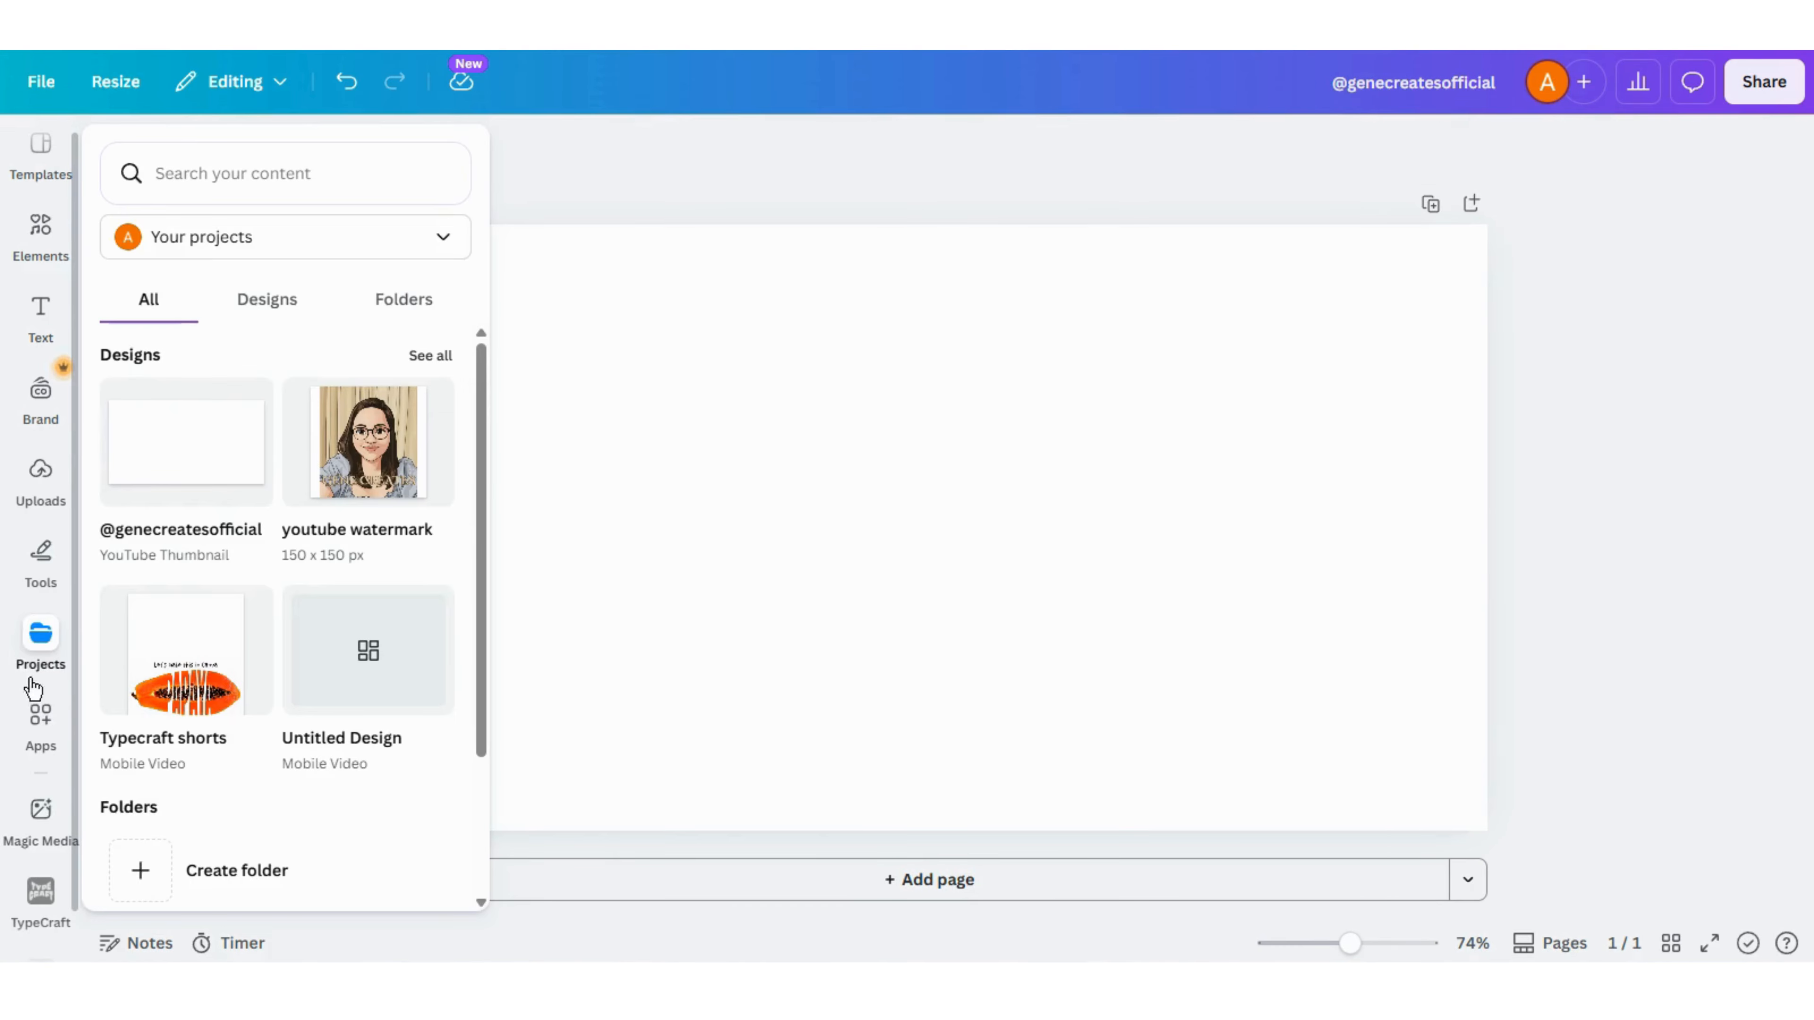
click(41, 471)
click(168, 732)
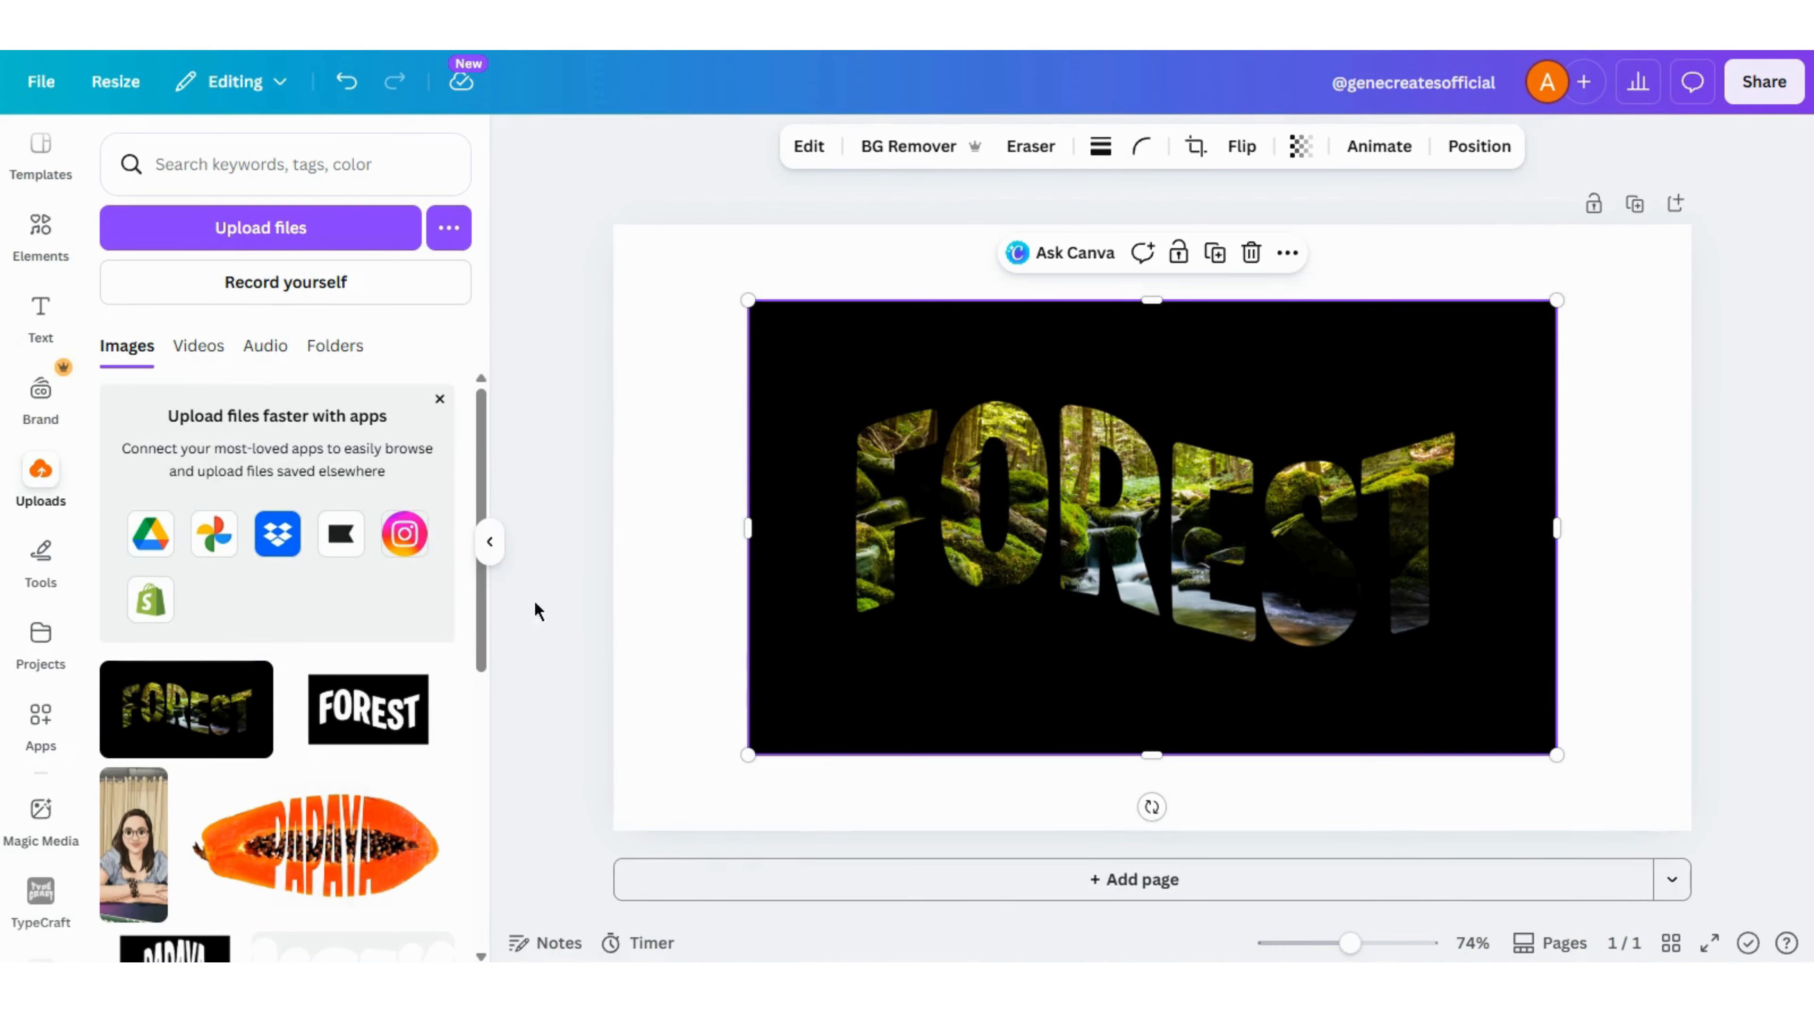
- Remove the black background from the FOREST image and enlarge it to nearly the full page width
click(489, 542)
click(662, 151)
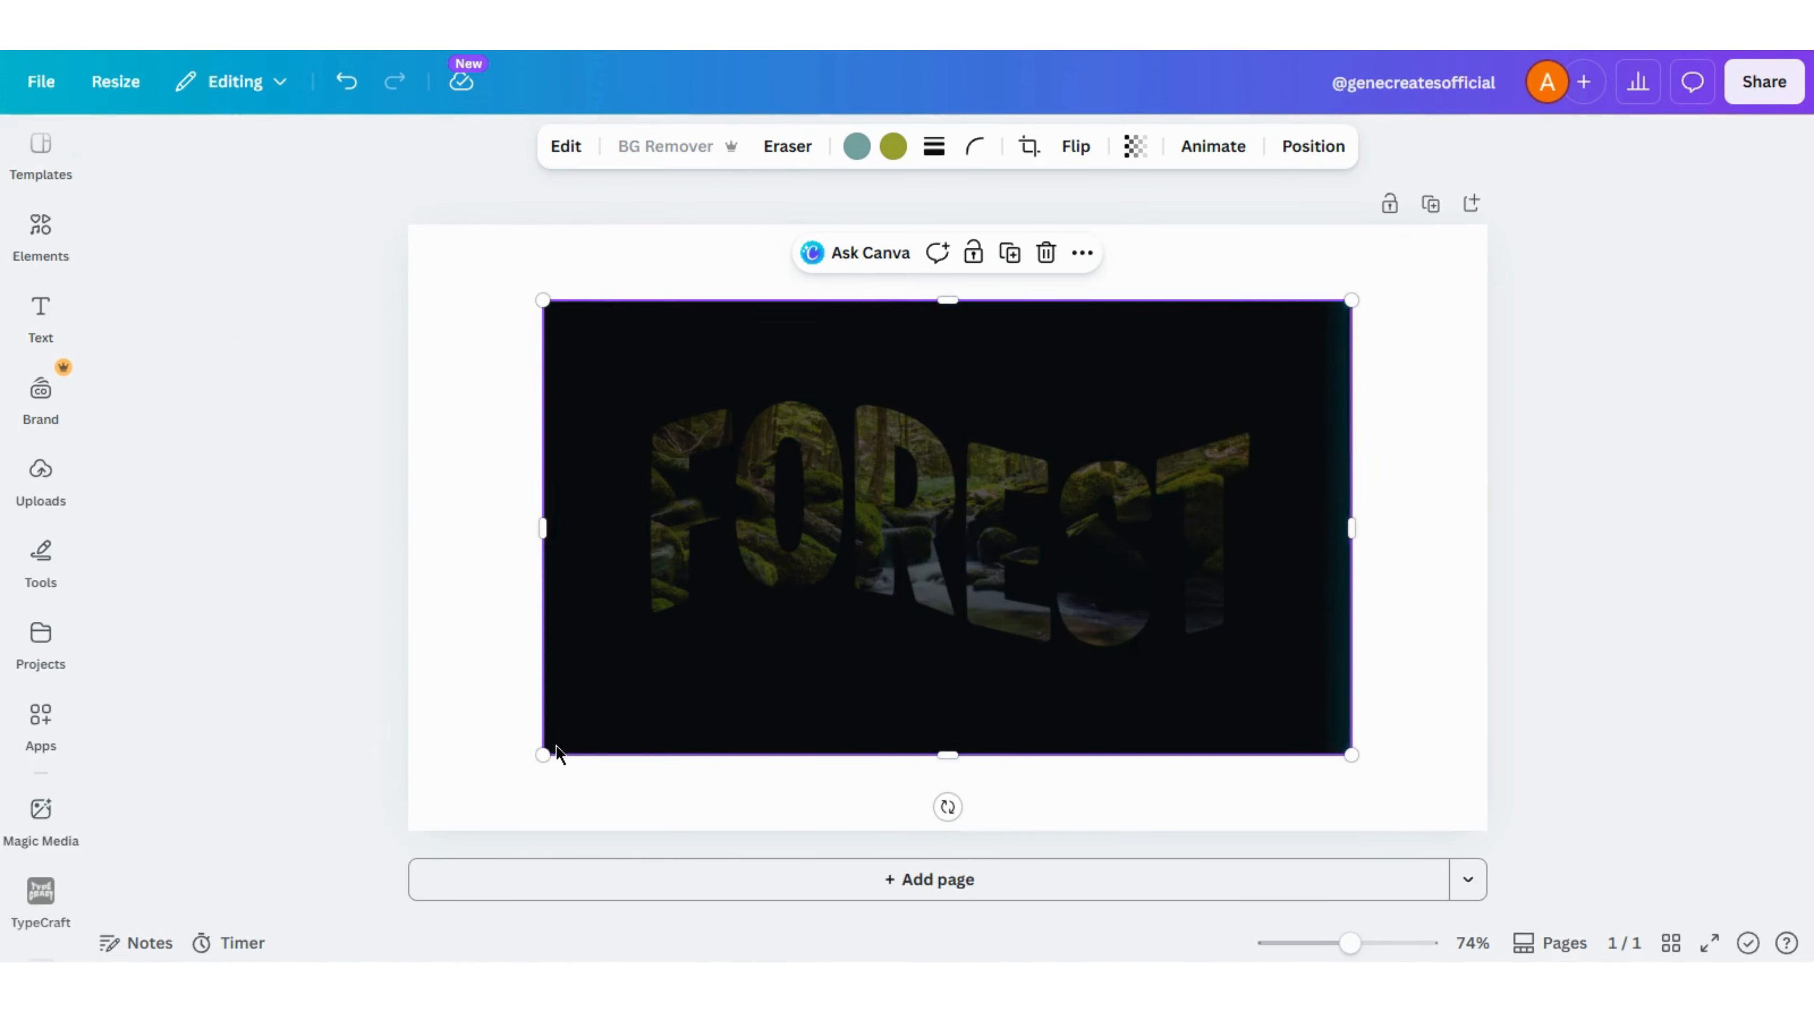
drag(540, 299, 436, 240)
drag(1352, 756, 1433, 799)
drag(978, 553, 985, 591)
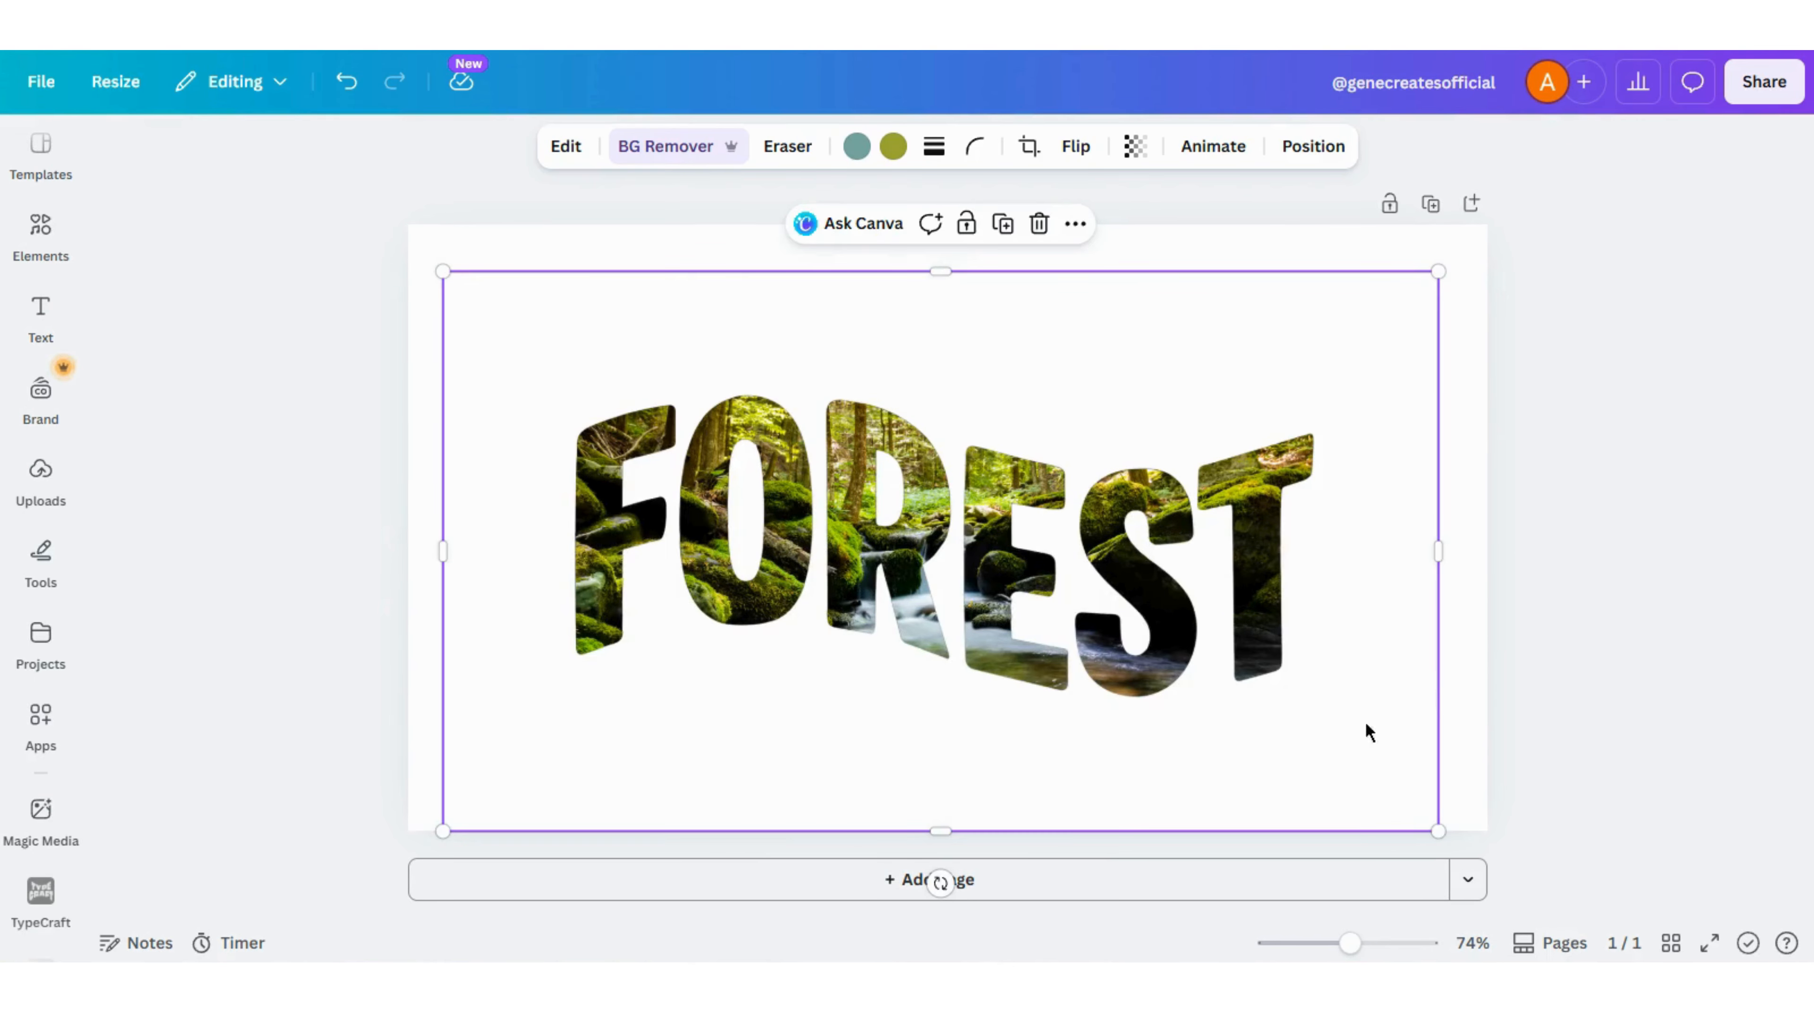
click(1446, 648)
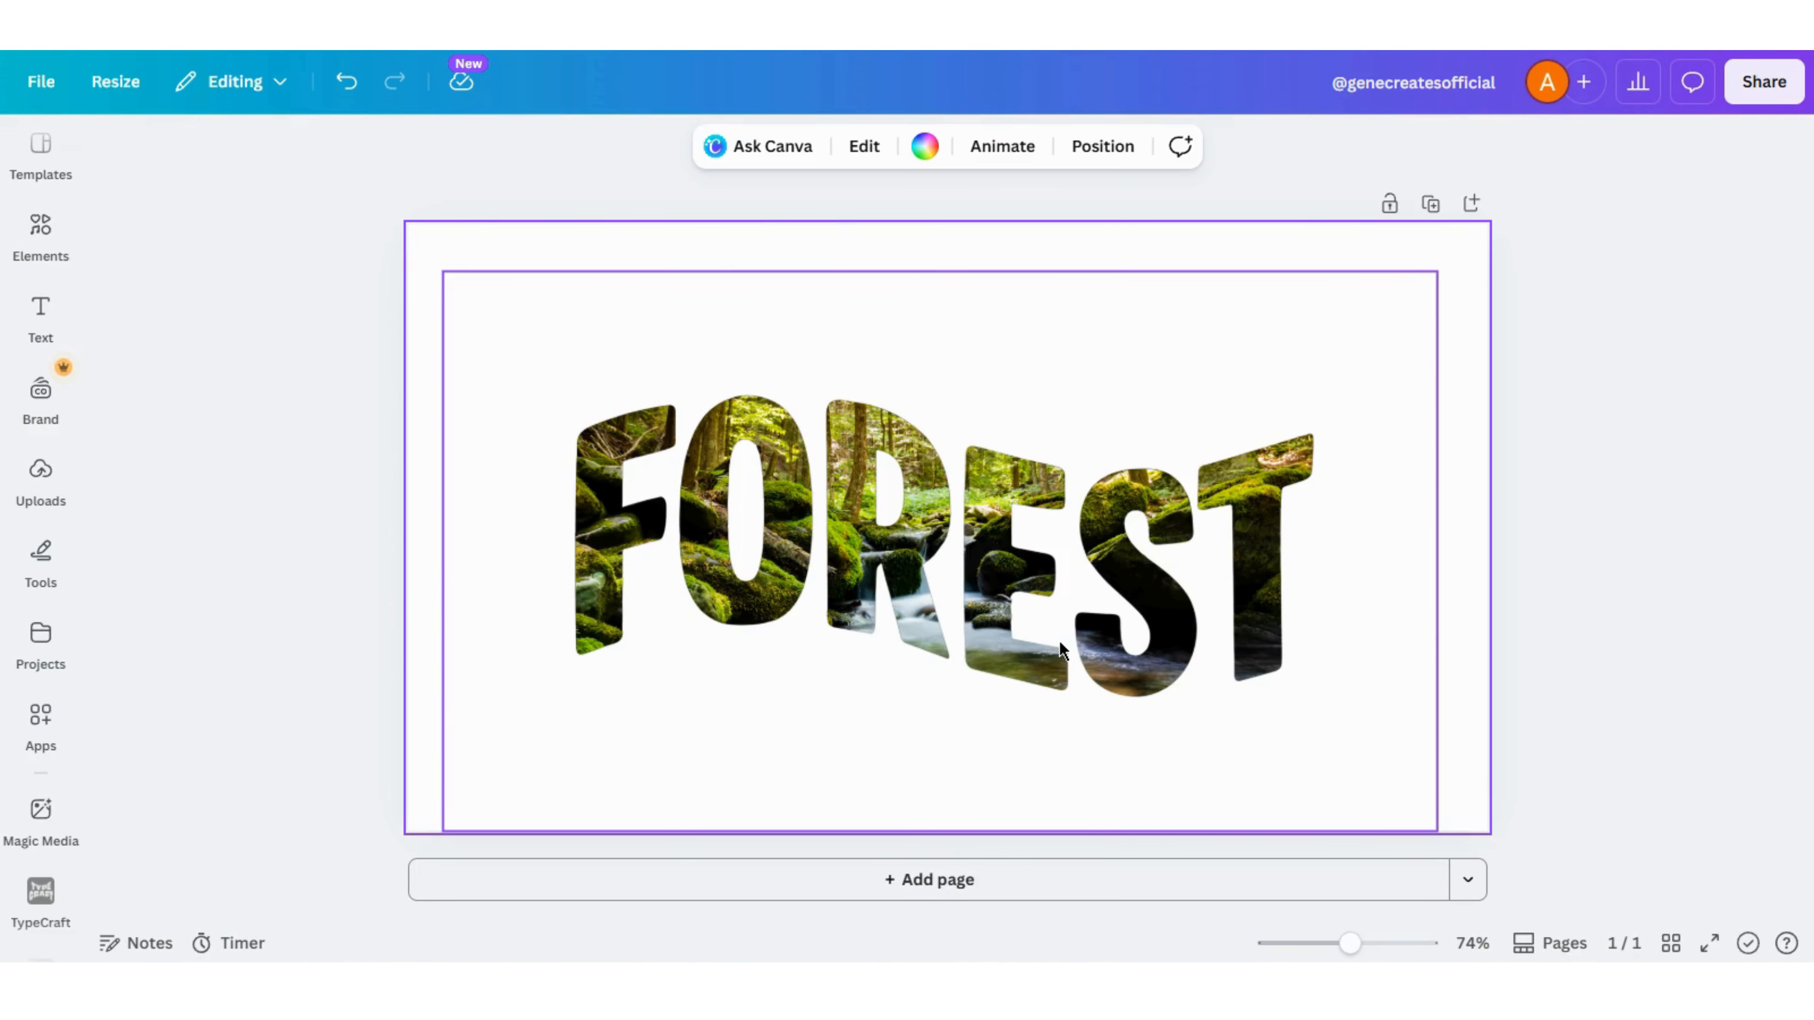
- Crop all four sides of the FOREST image close to the letters
click(1123, 357)
drag(940, 281, 936, 384)
drag(1439, 607, 1328, 607)
drag(887, 816, 887, 717)
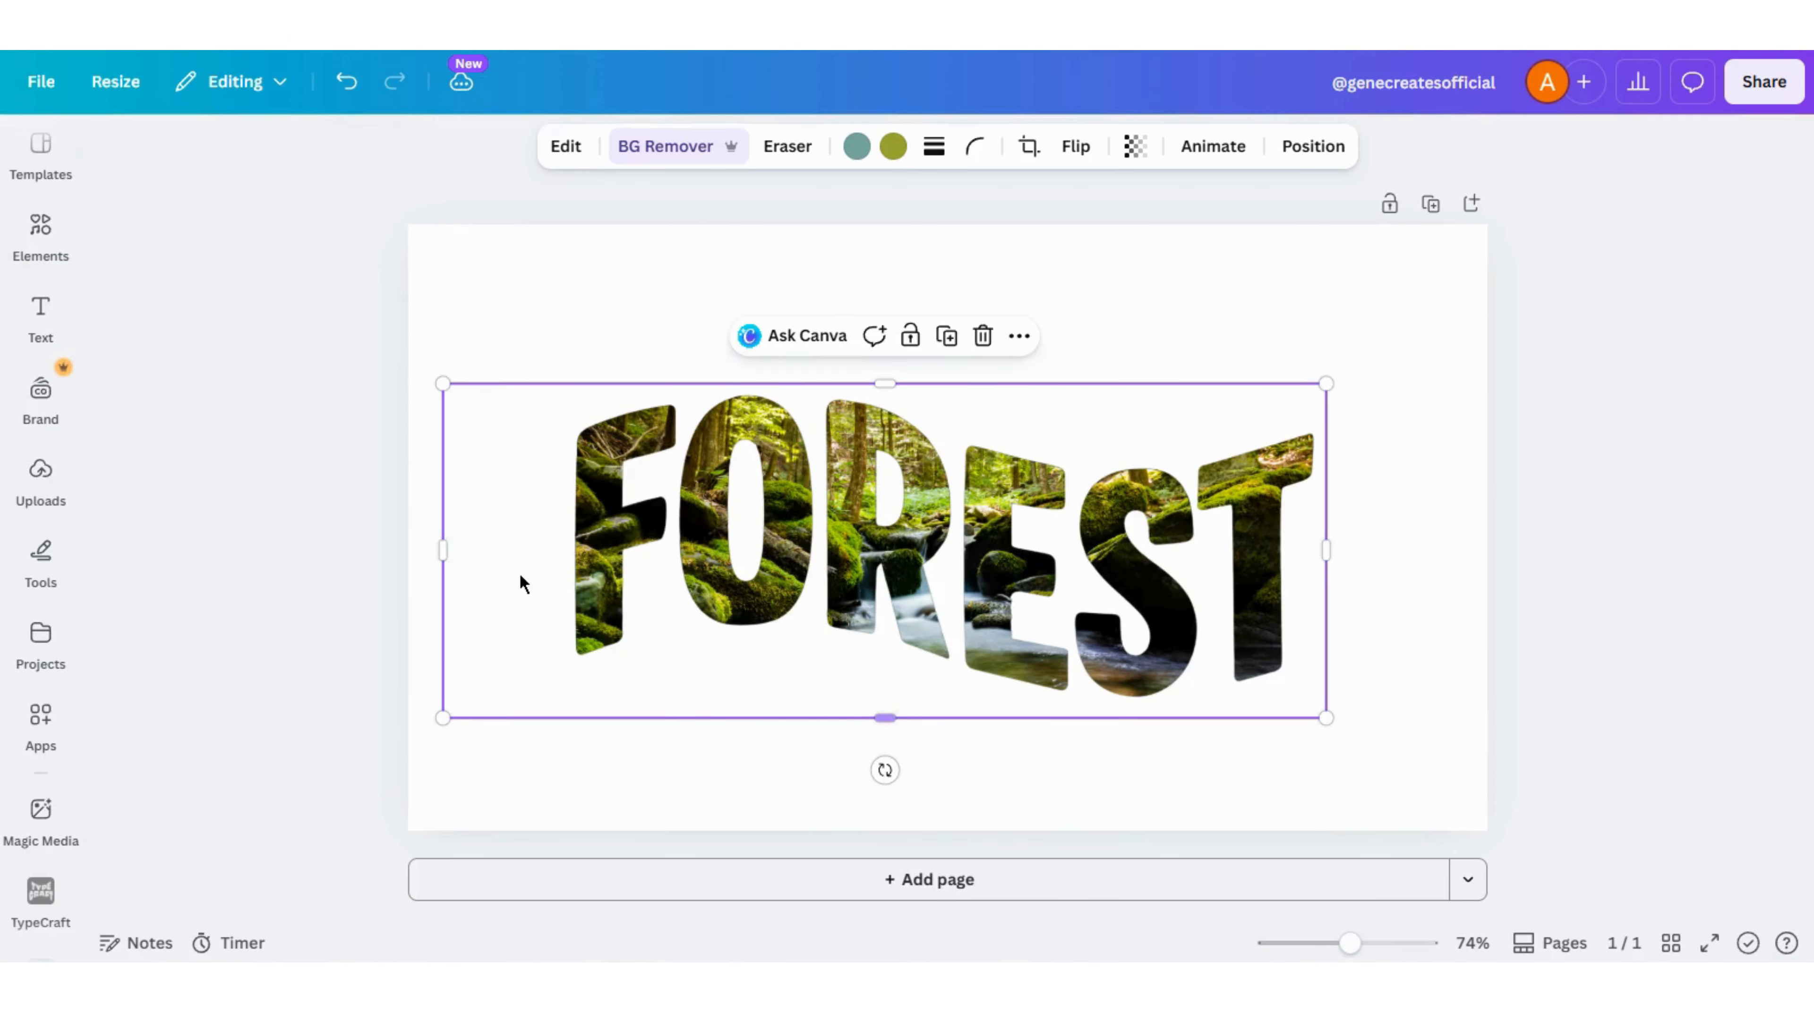
drag(449, 545, 561, 552)
- Duplicate the cropped FOREST image, keeping one copy low on the page and the other partly off its upper-right corner
drag(892, 563, 1474, 276)
key(ctrl+d)
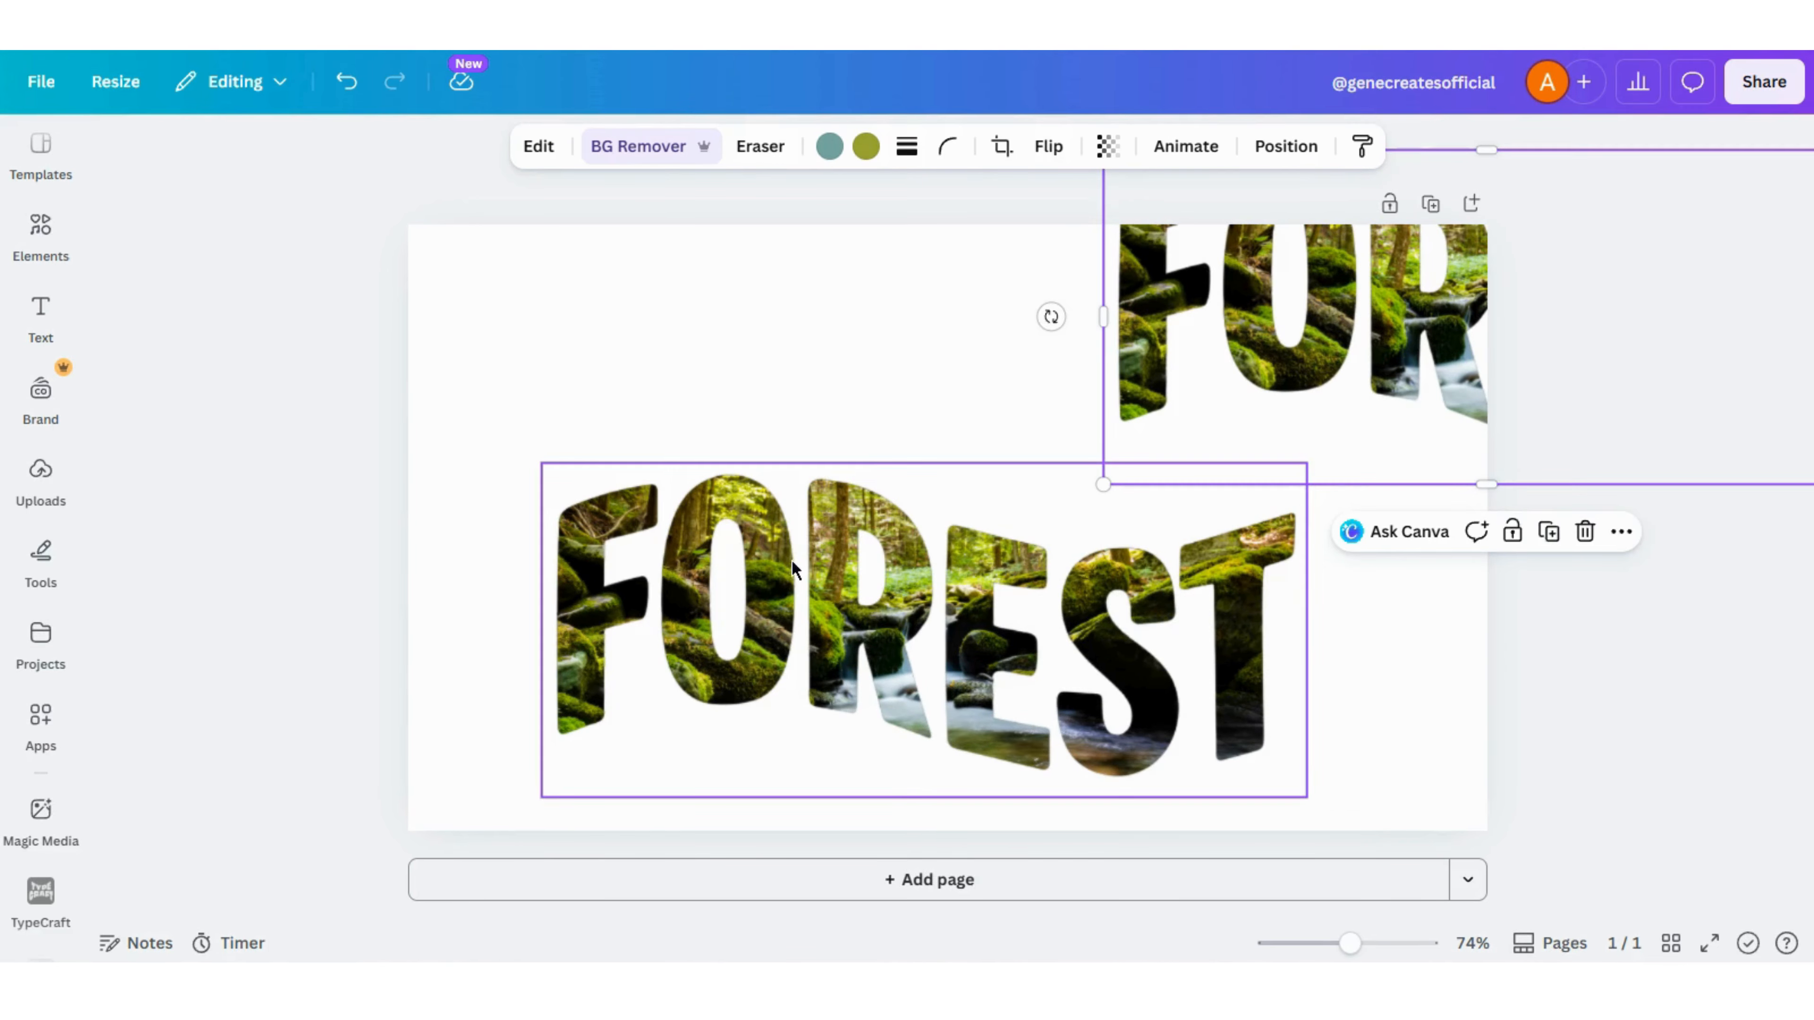
drag(1163, 369, 1287, 362)
- Darken the lower FOREST copy by setting its brightness to -100
click(721, 596)
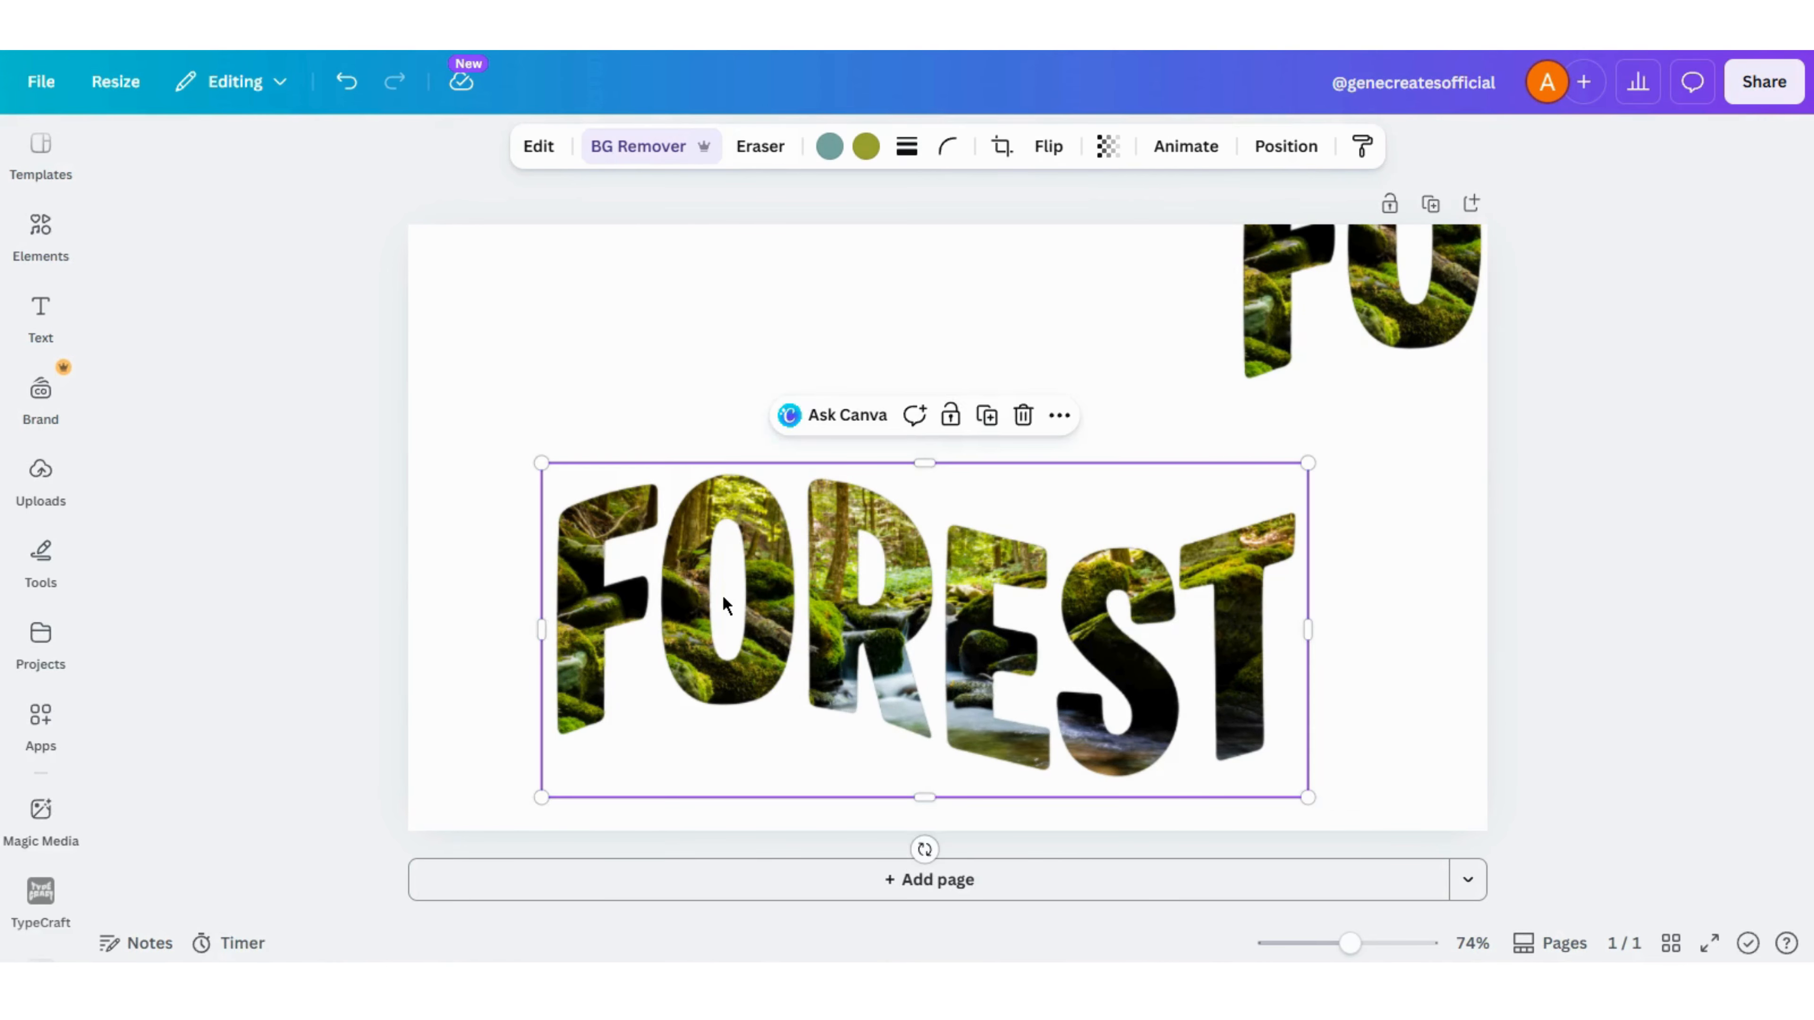
click(68, 515)
click(68, 515)
click(538, 146)
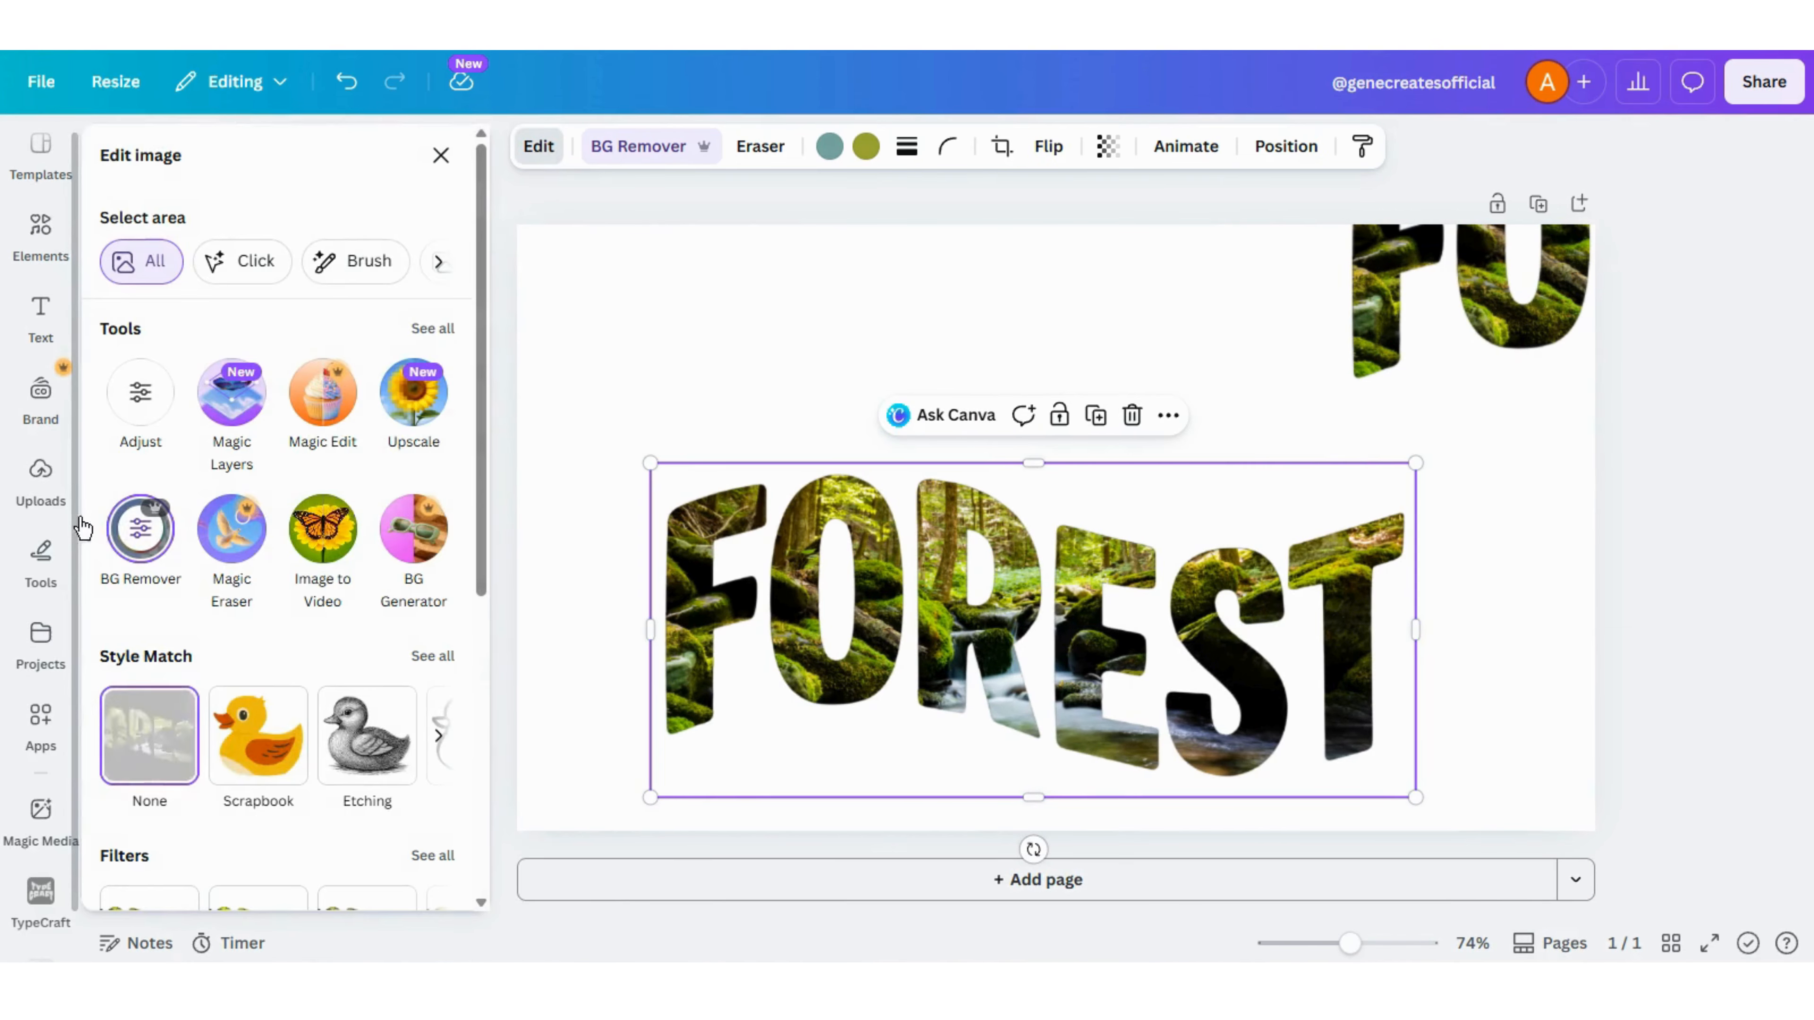
click(137, 392)
drag(246, 673, 57, 697)
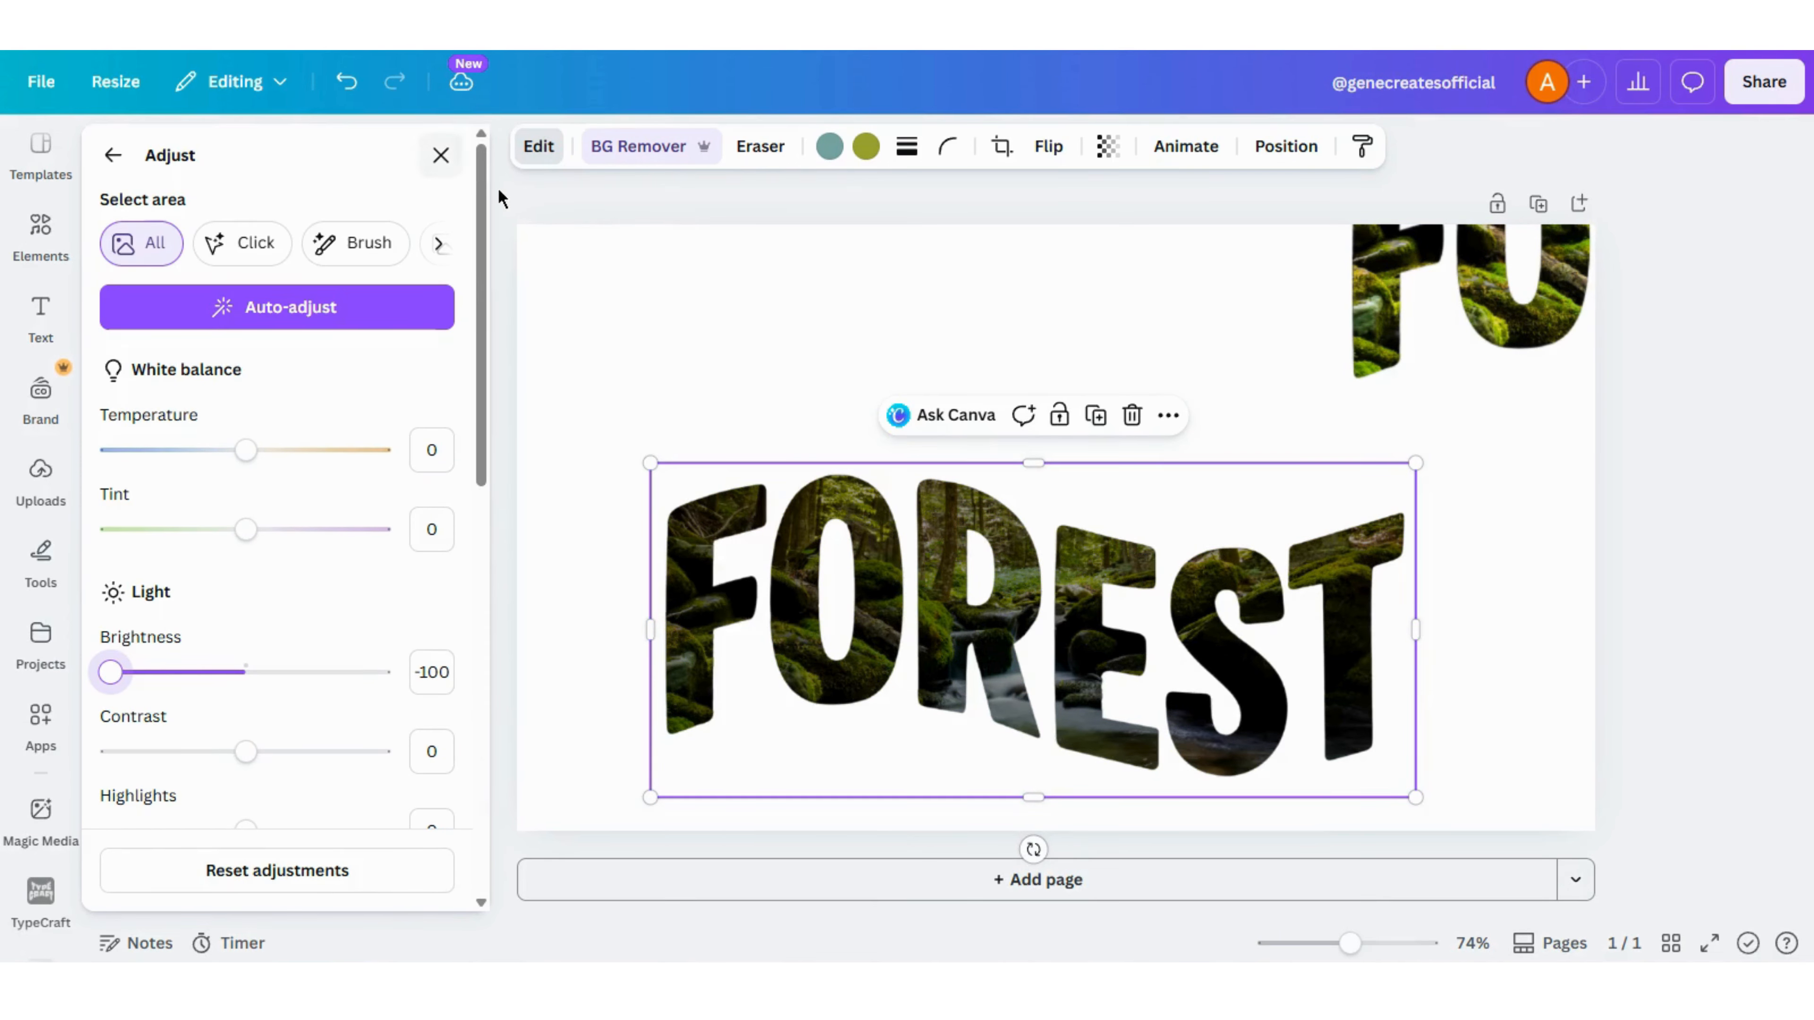
click(110, 160)
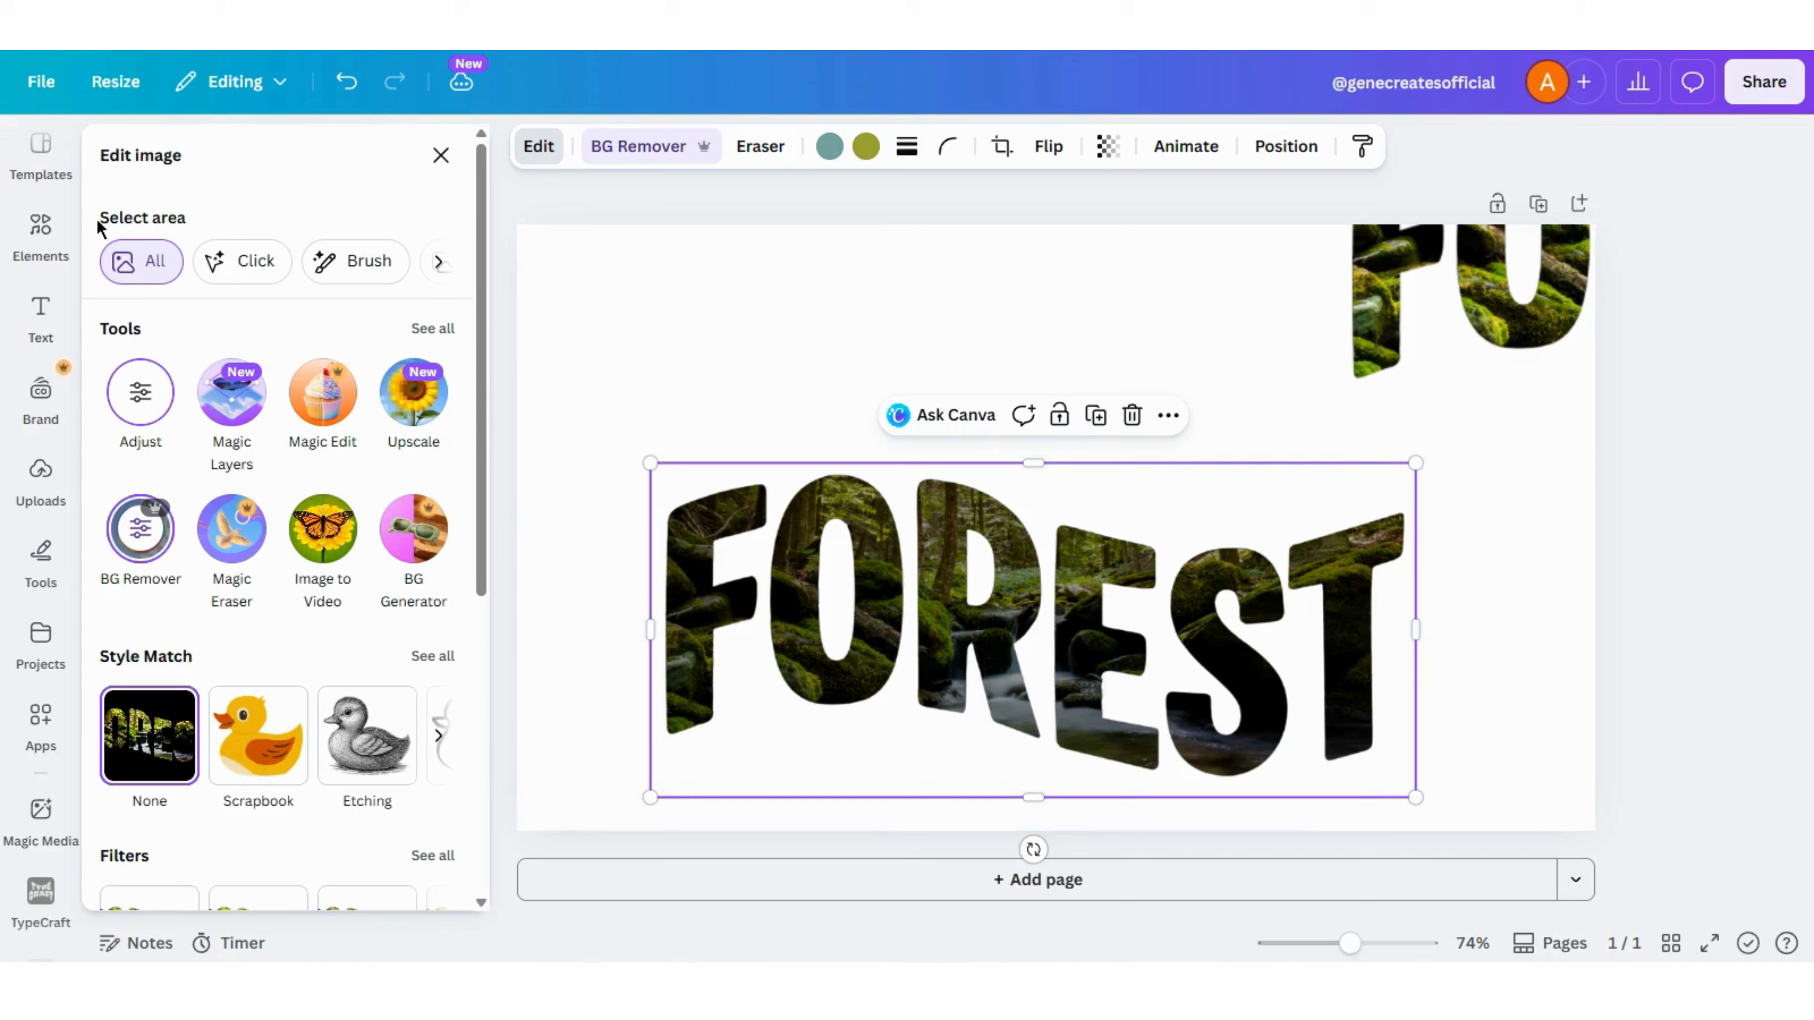
click(712, 308)
- Stack several duplicates of the darkened FOREST image on top of it, each nudged slightly higher, to build a 3D depth effect
click(782, 600)
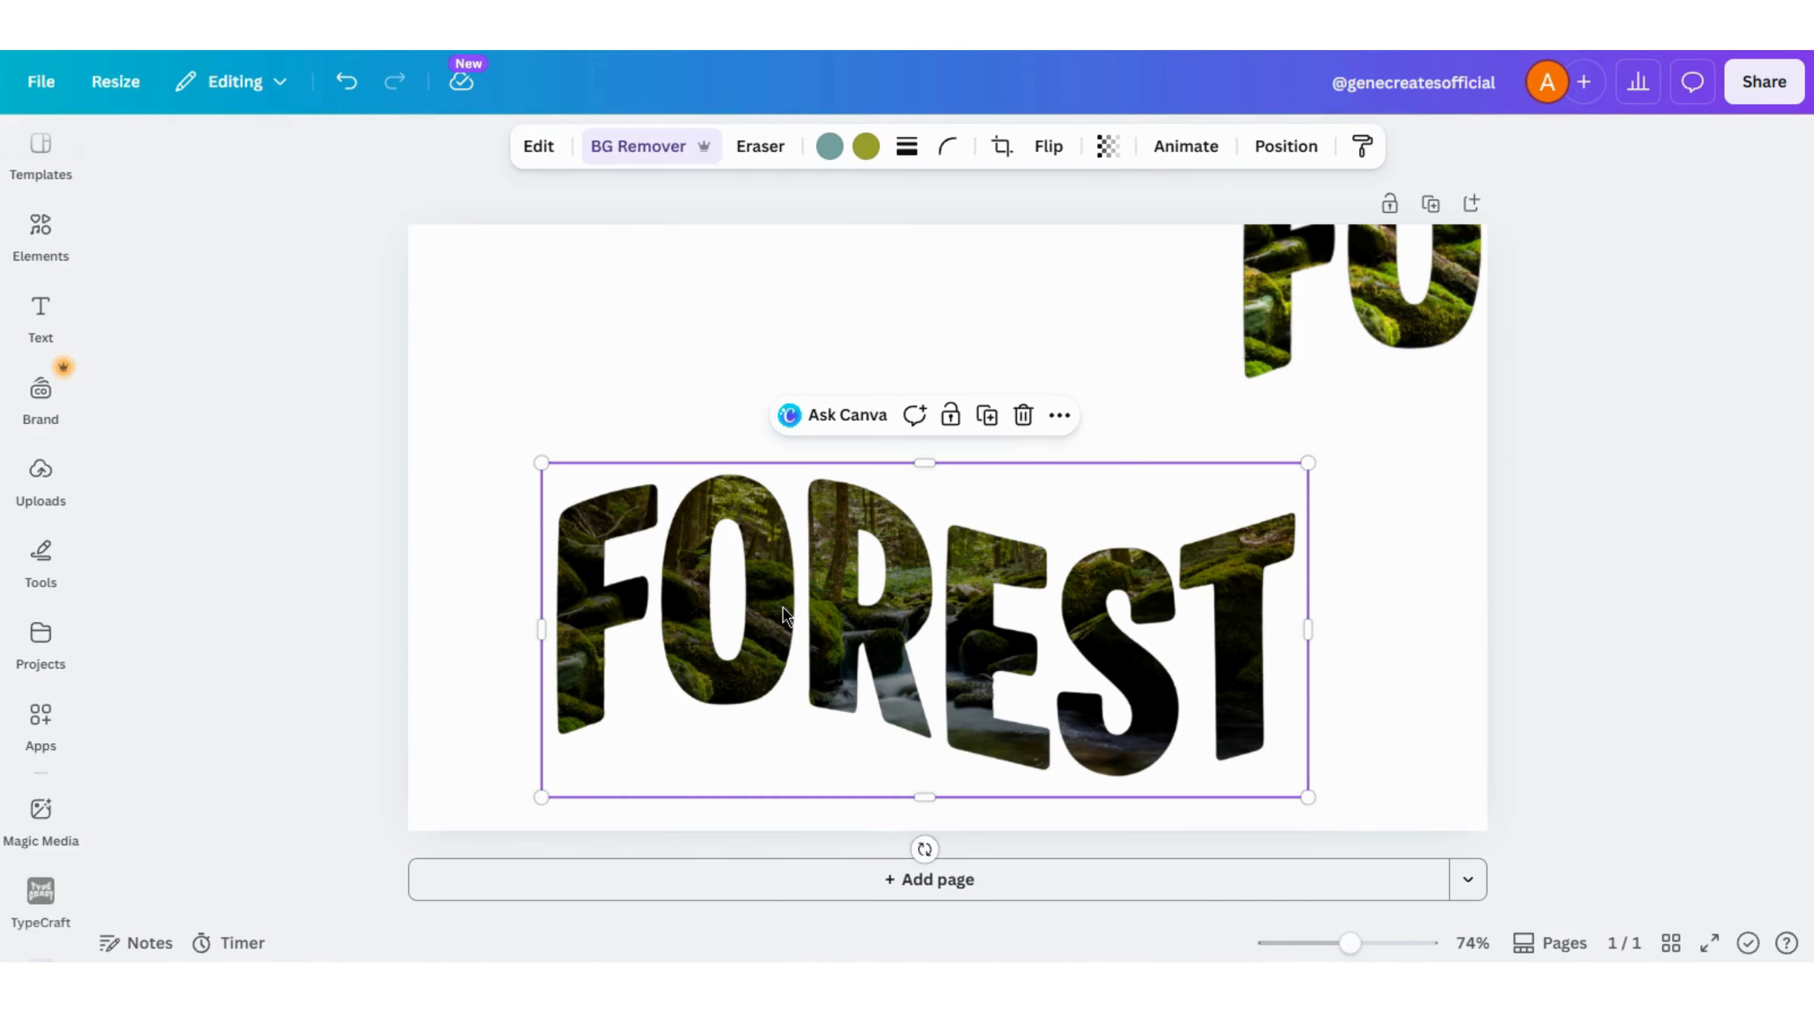
key(ctrl+d)
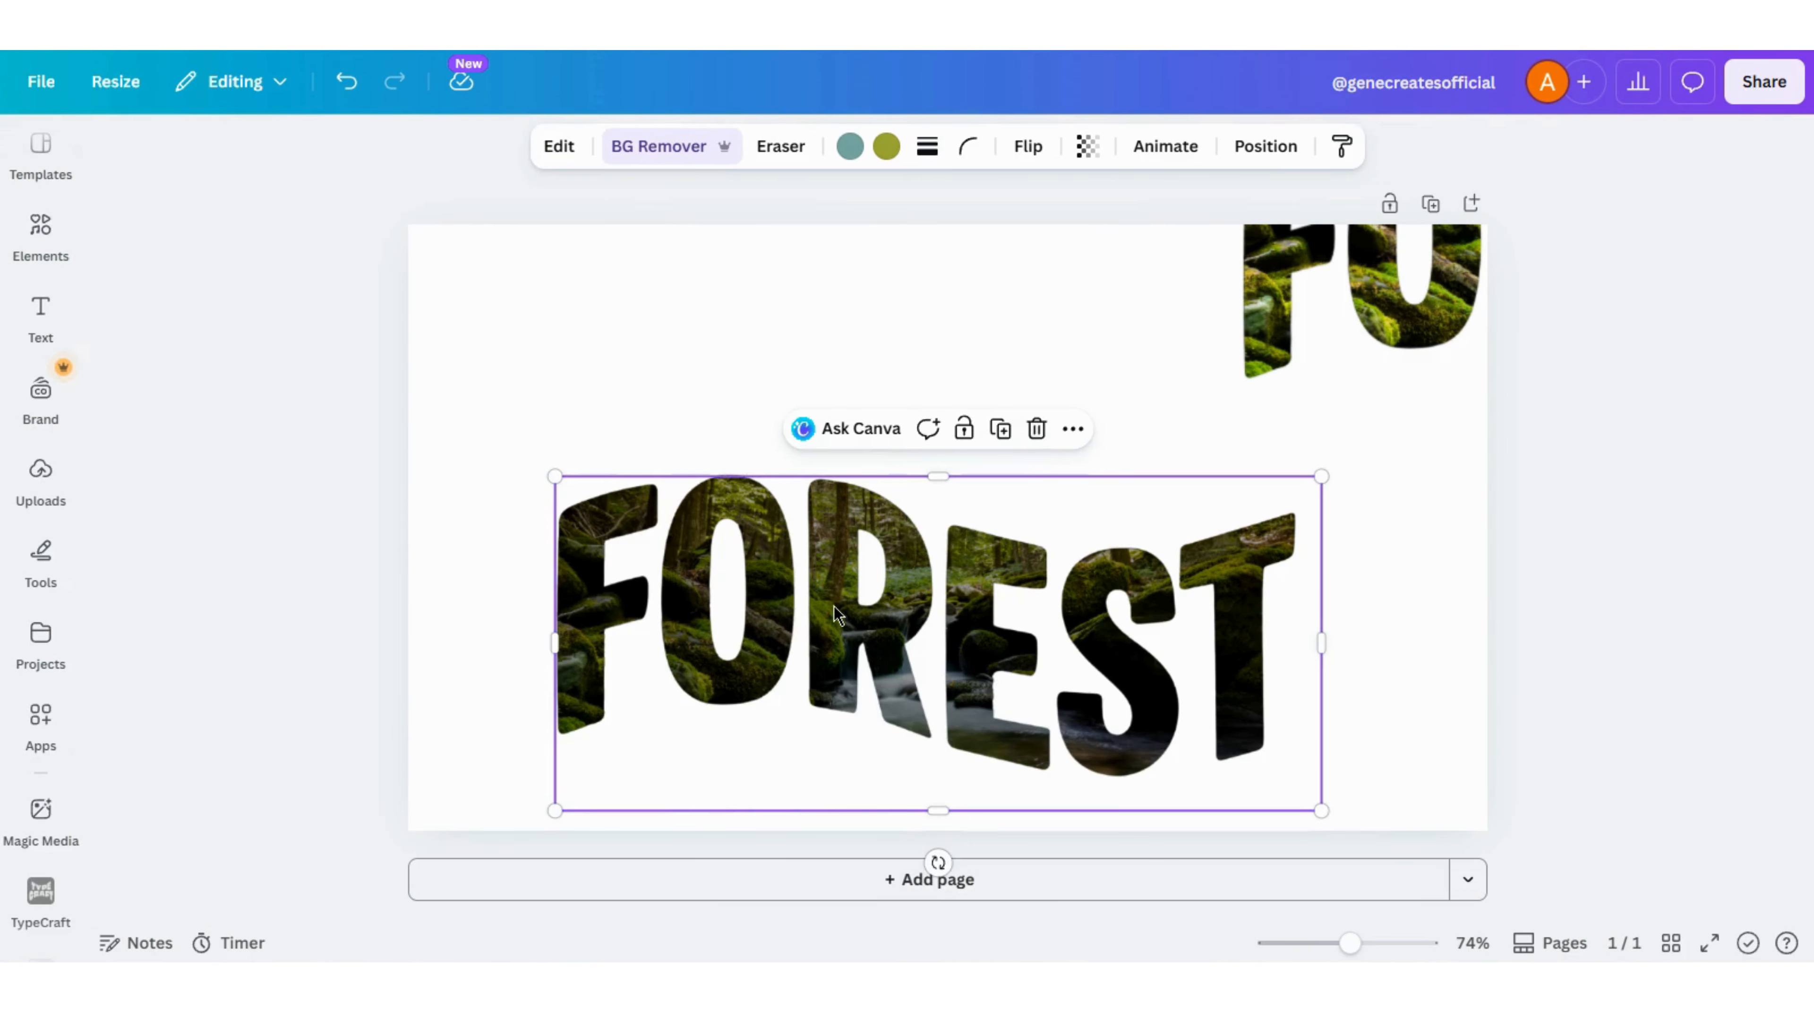
mouse_move(849, 616)
mouse_down()
mouse_move(877, 636)
mouse_move(850, 504)
mouse_move(843, 602)
mouse_up()
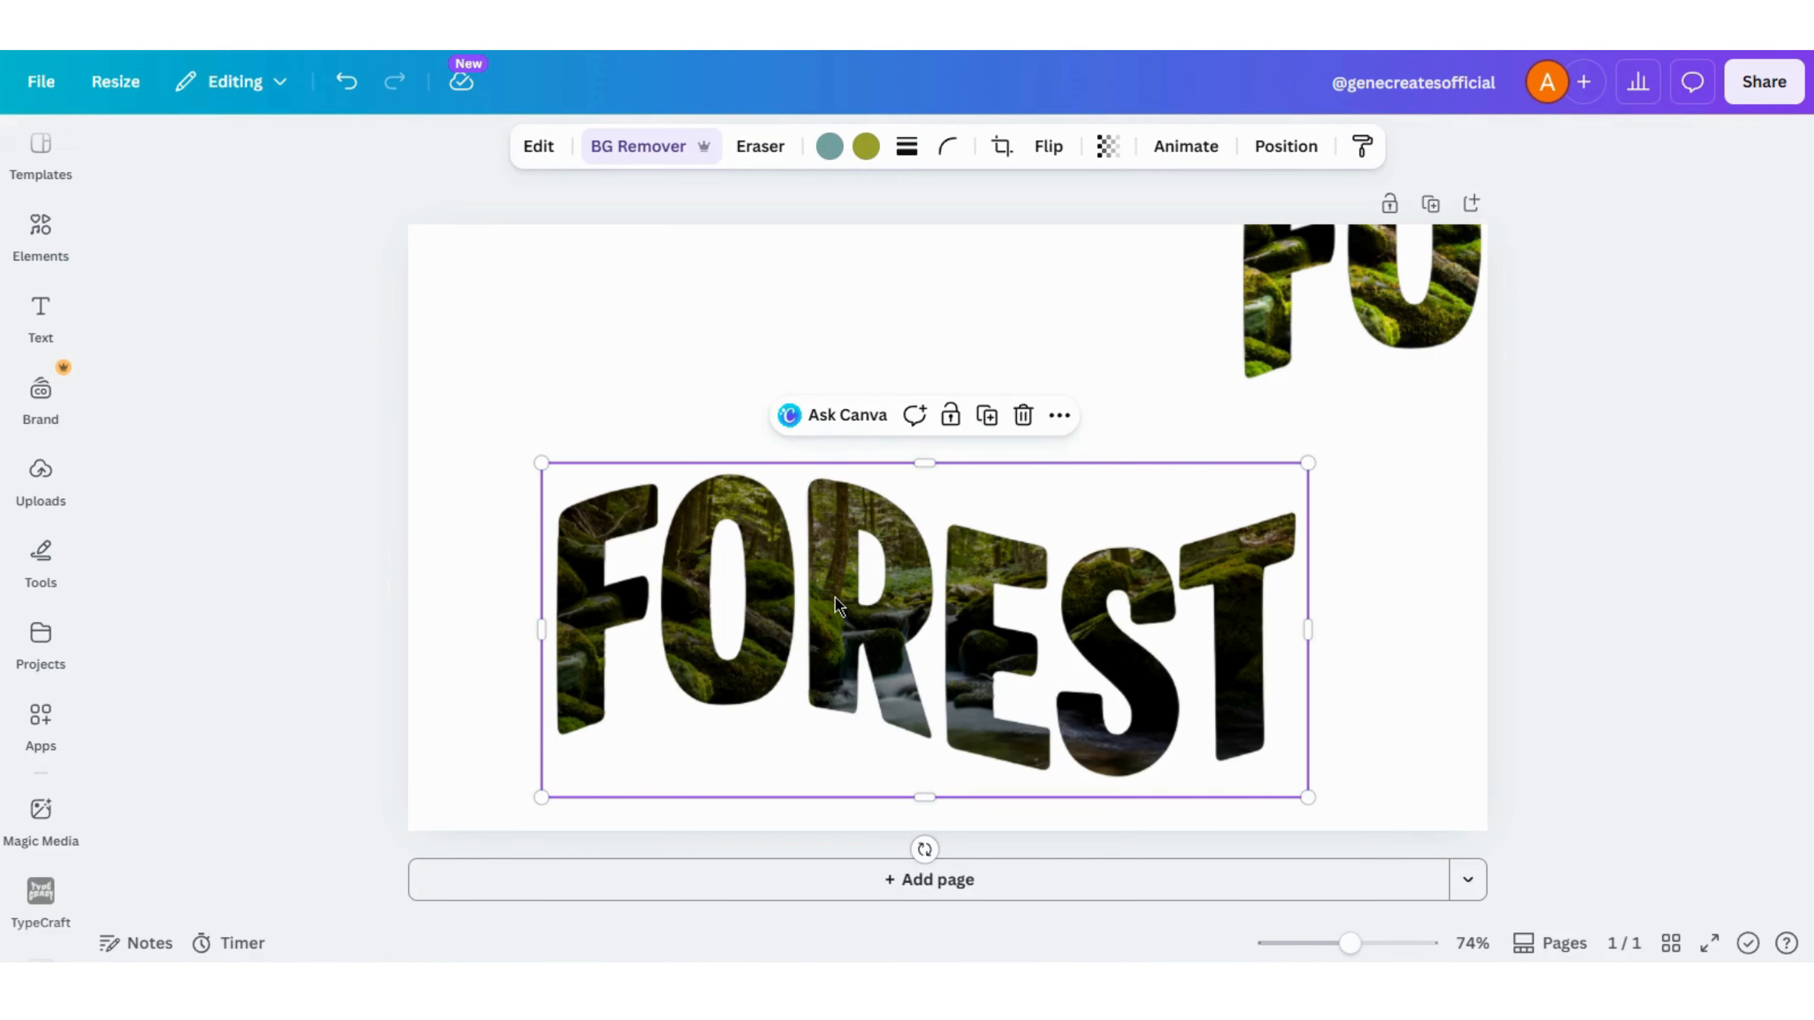
key(Escape)
click(835, 597)
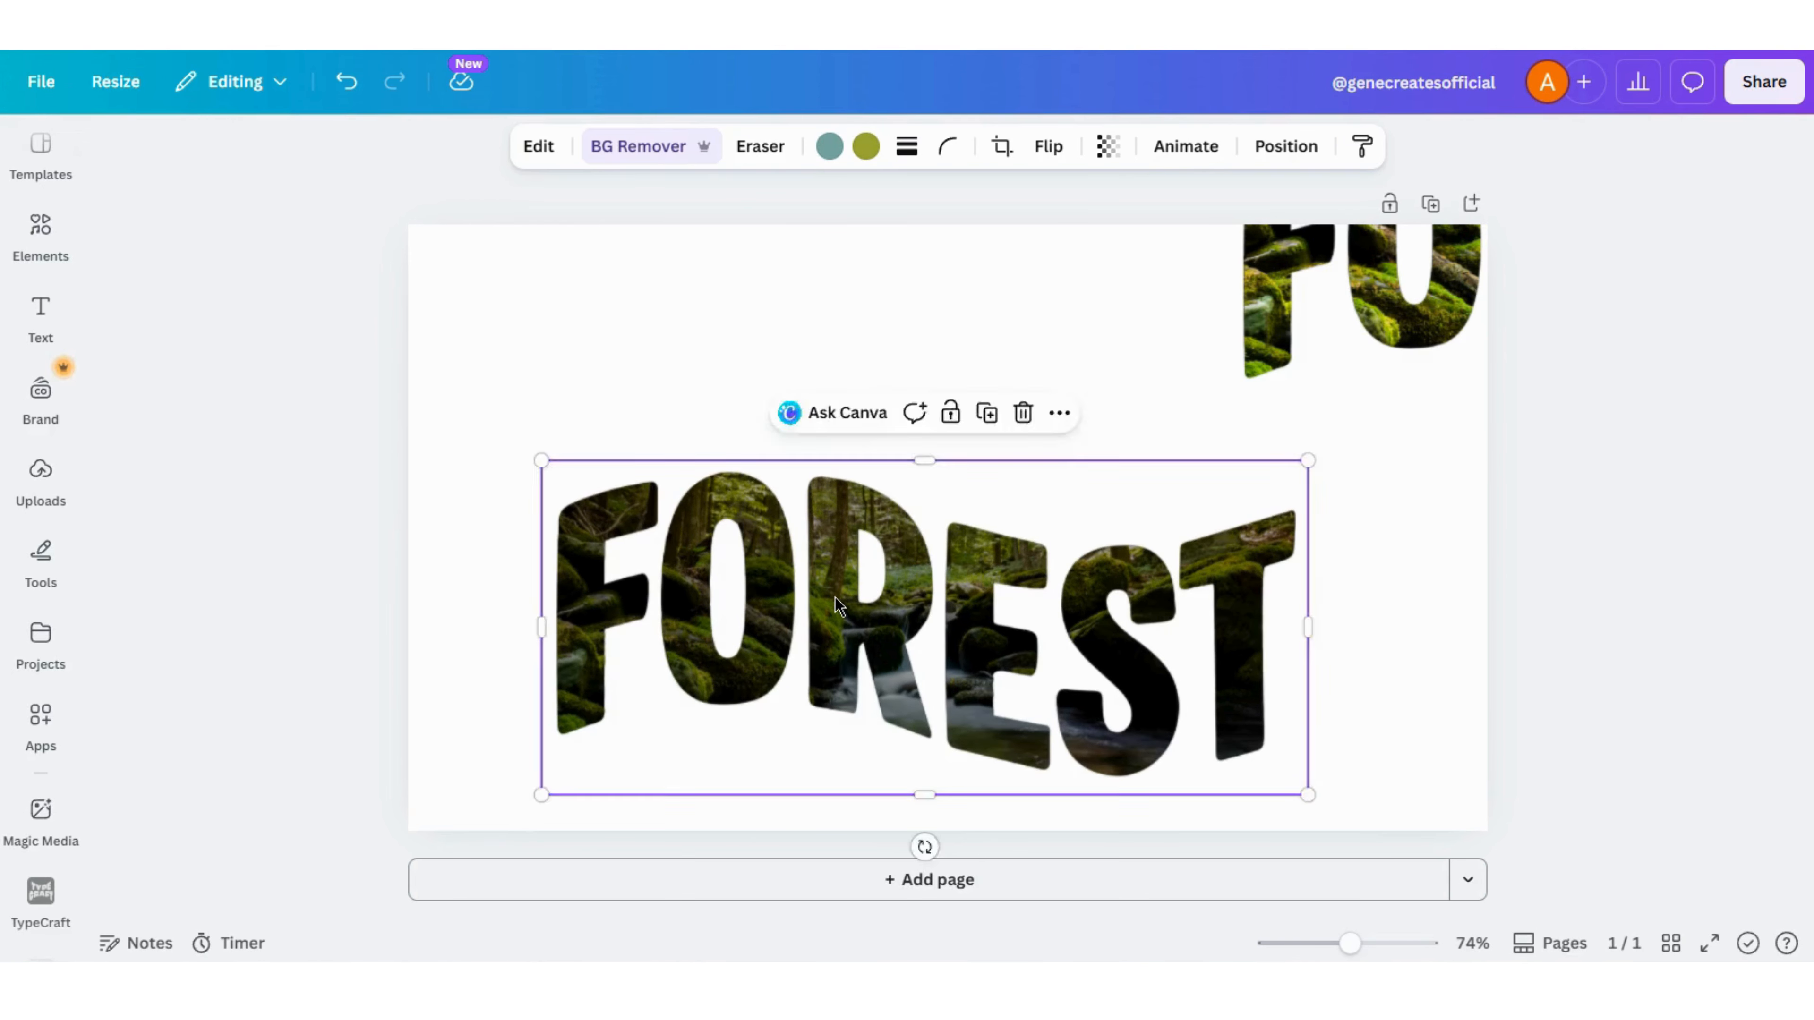
key(Escape)
click(834, 597)
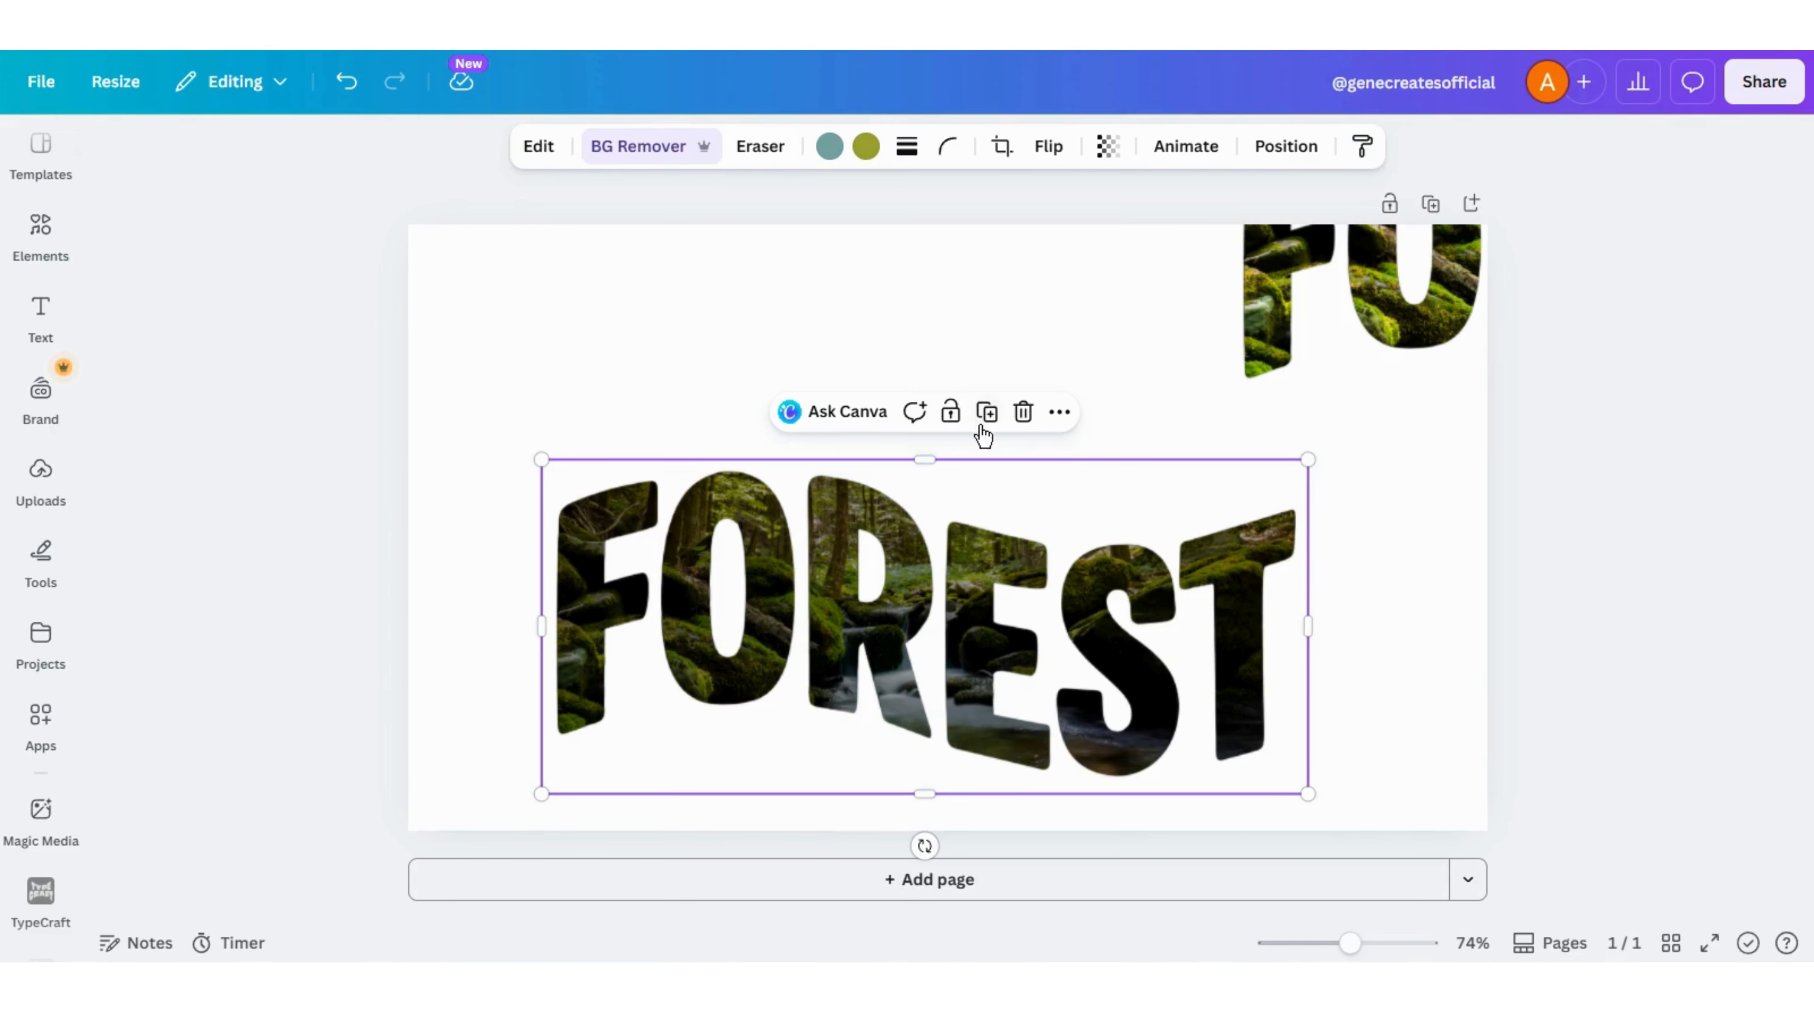
click(988, 411)
click(988, 411)
click(988, 412)
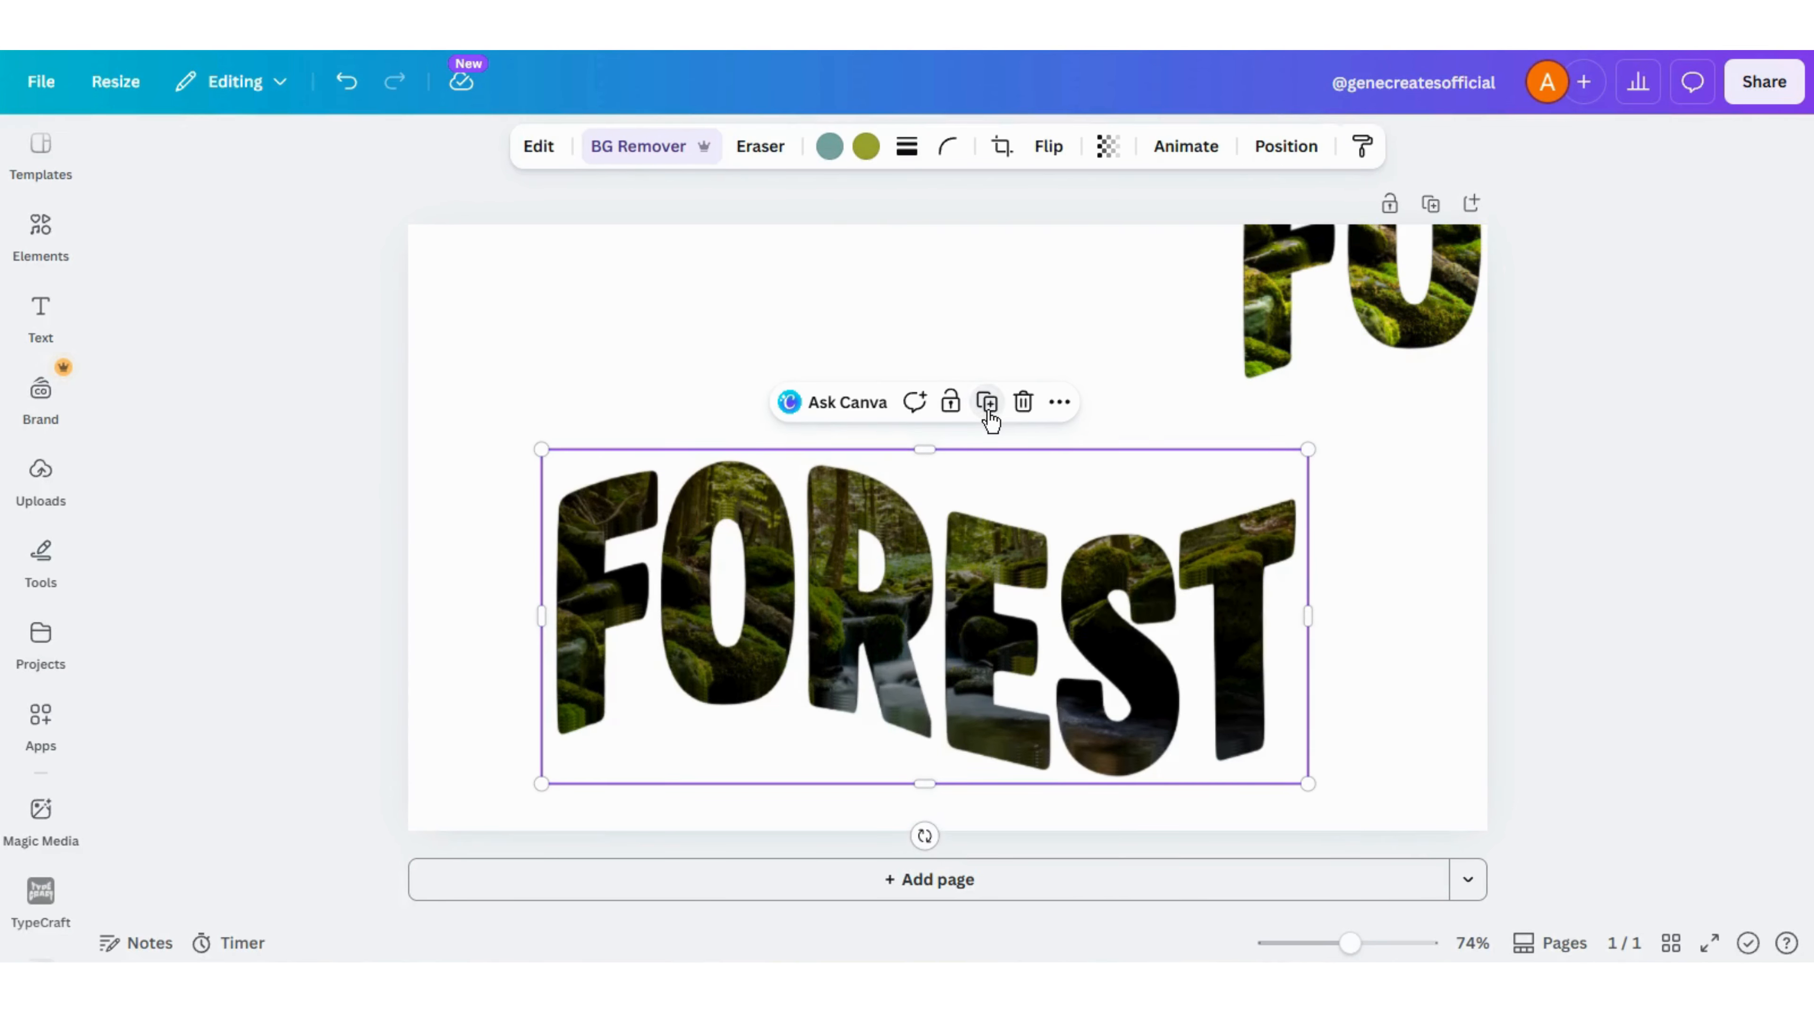
click(988, 411)
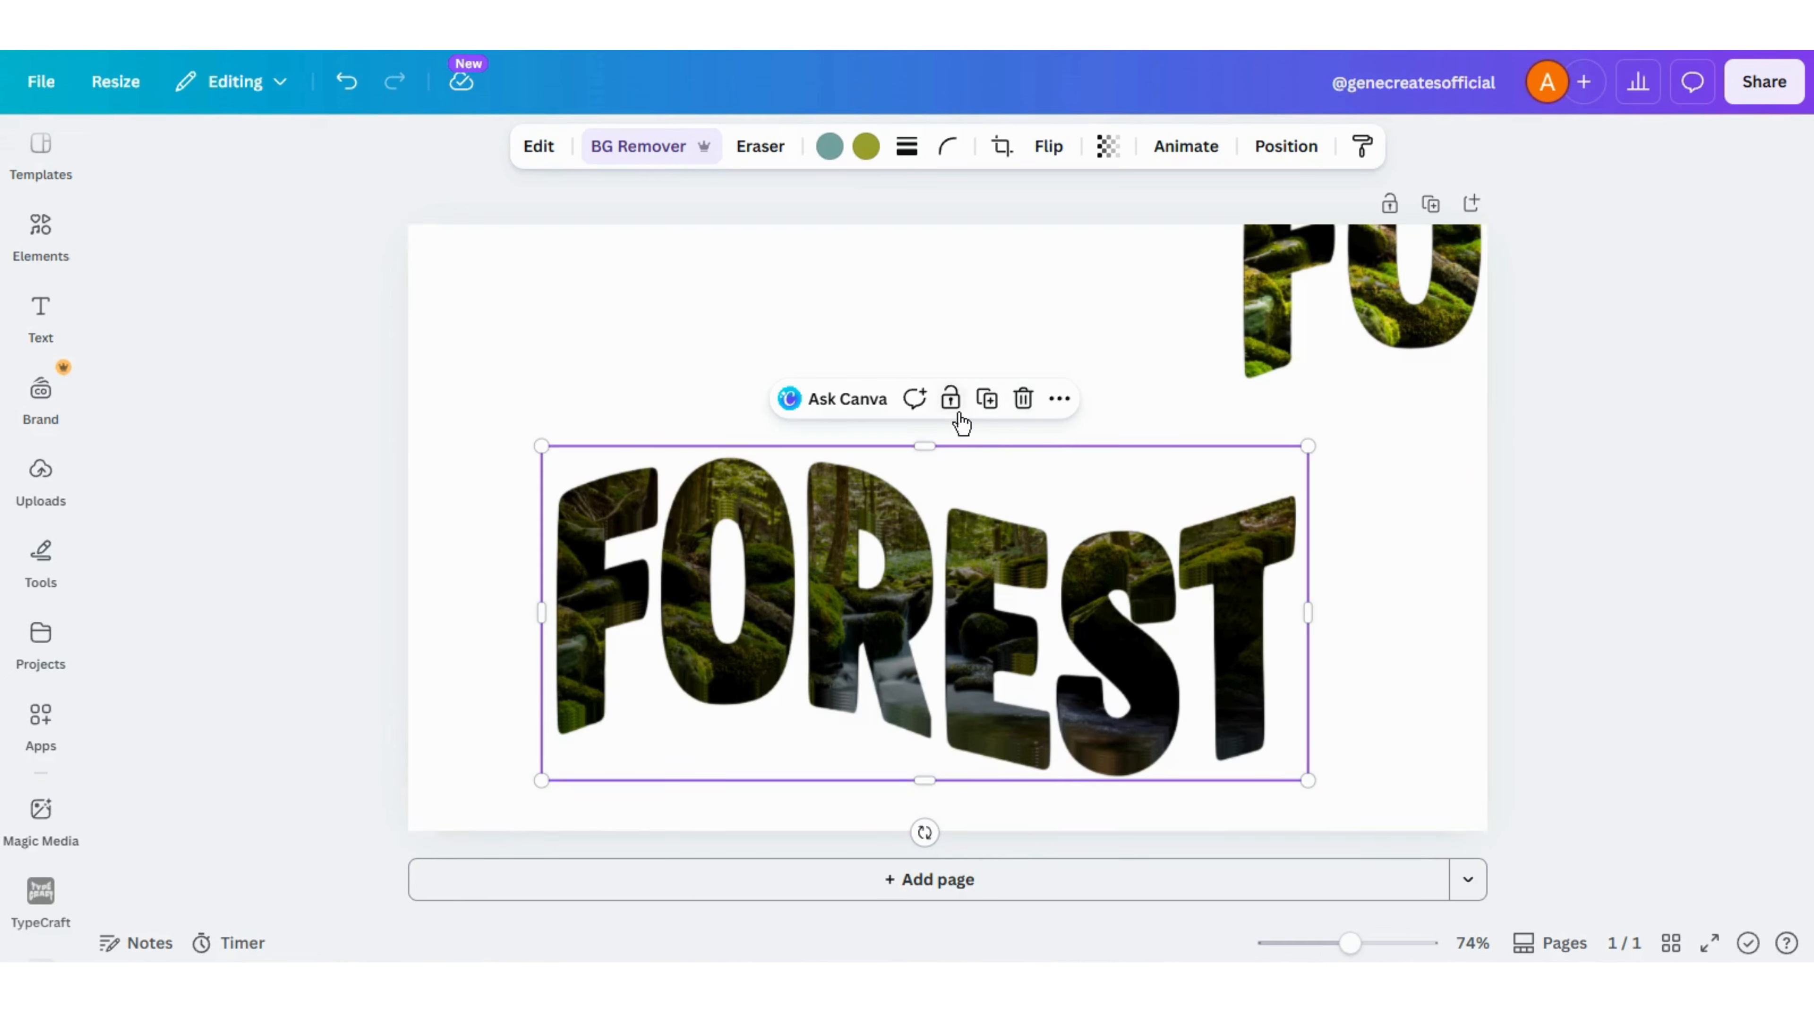
click(987, 400)
- Bring the bright FOREST copy to the front and align it over the top of the darkened stack
click(1379, 325)
drag(1378, 325, 810, 460)
click(1296, 160)
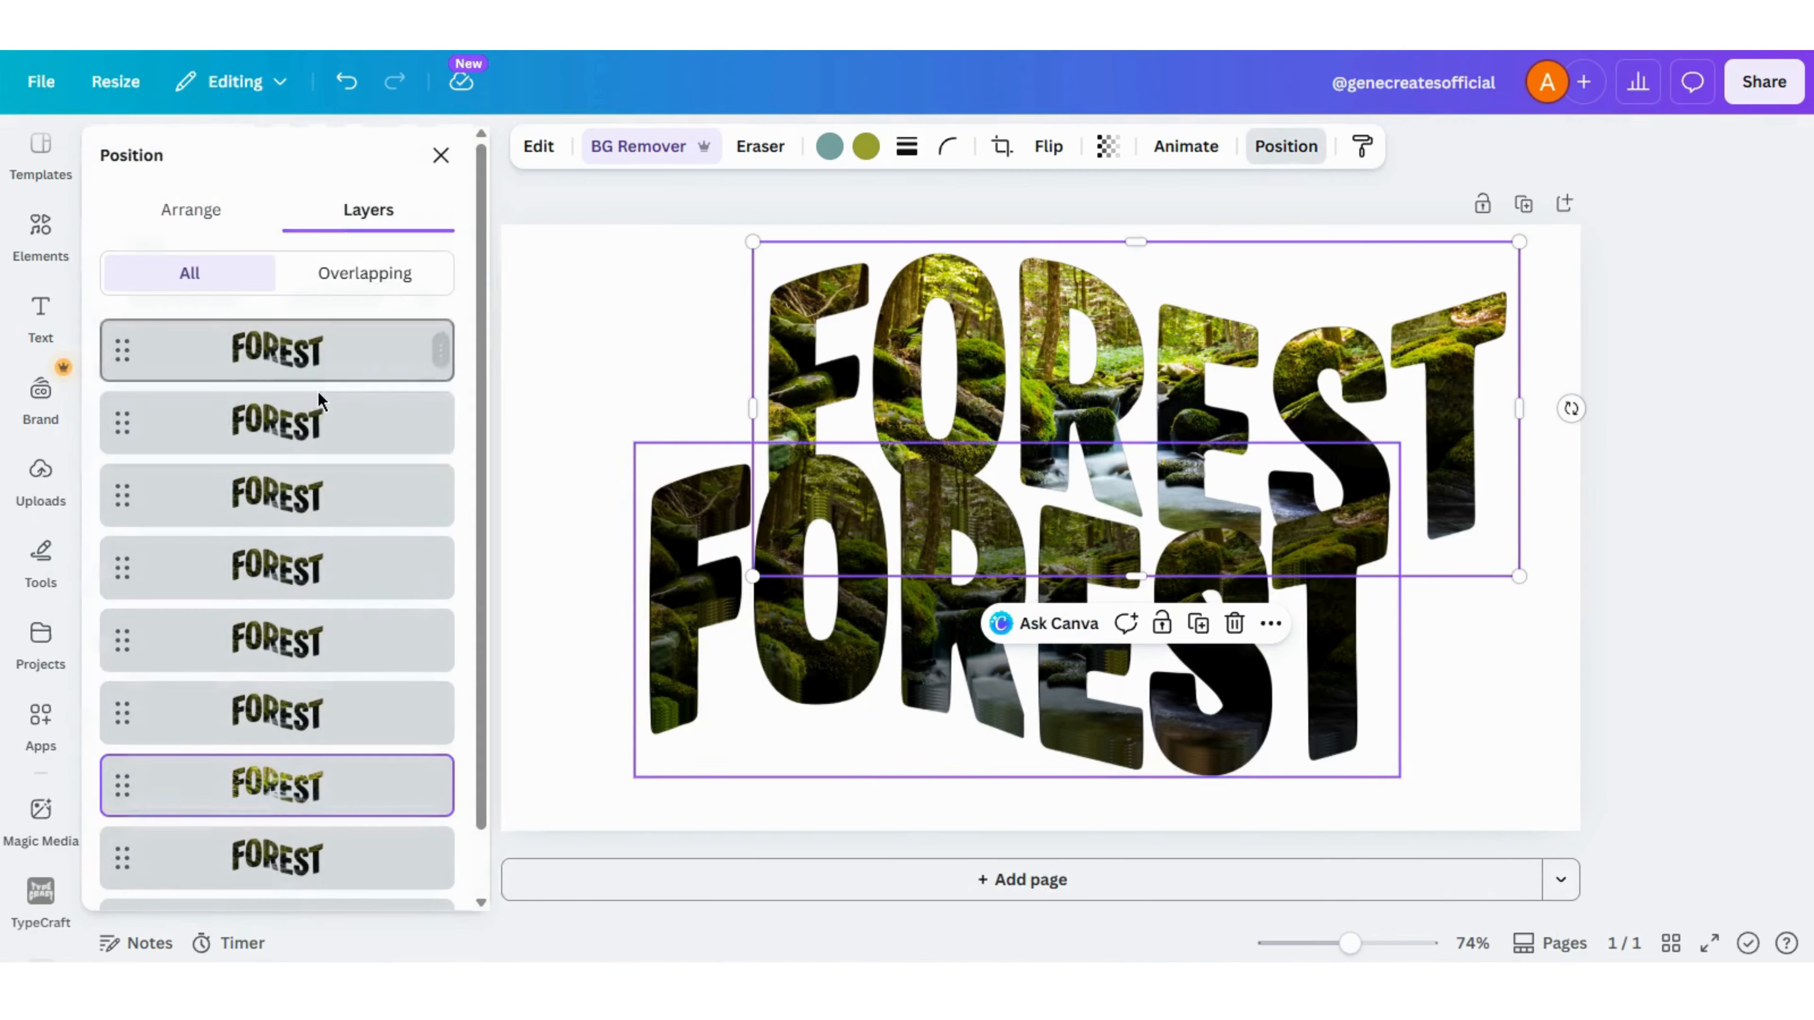
click(235, 221)
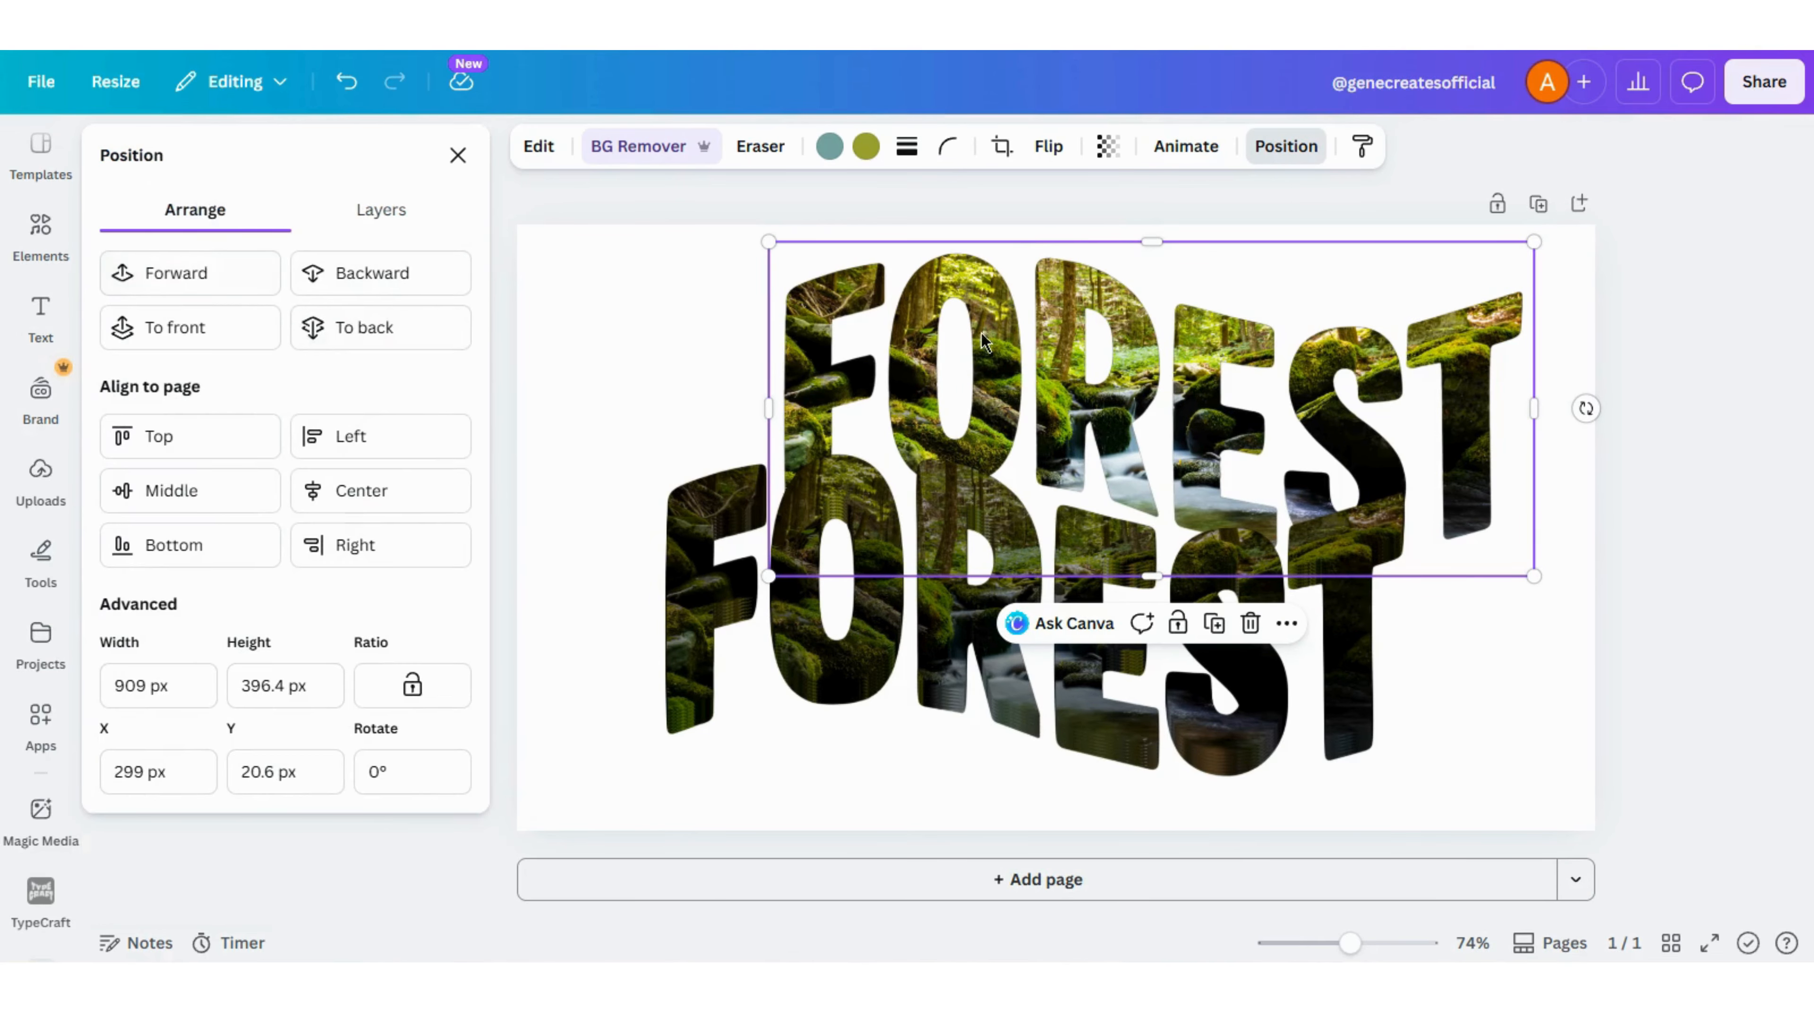
click(169, 330)
drag(1128, 389, 1014, 576)
click(1620, 561)
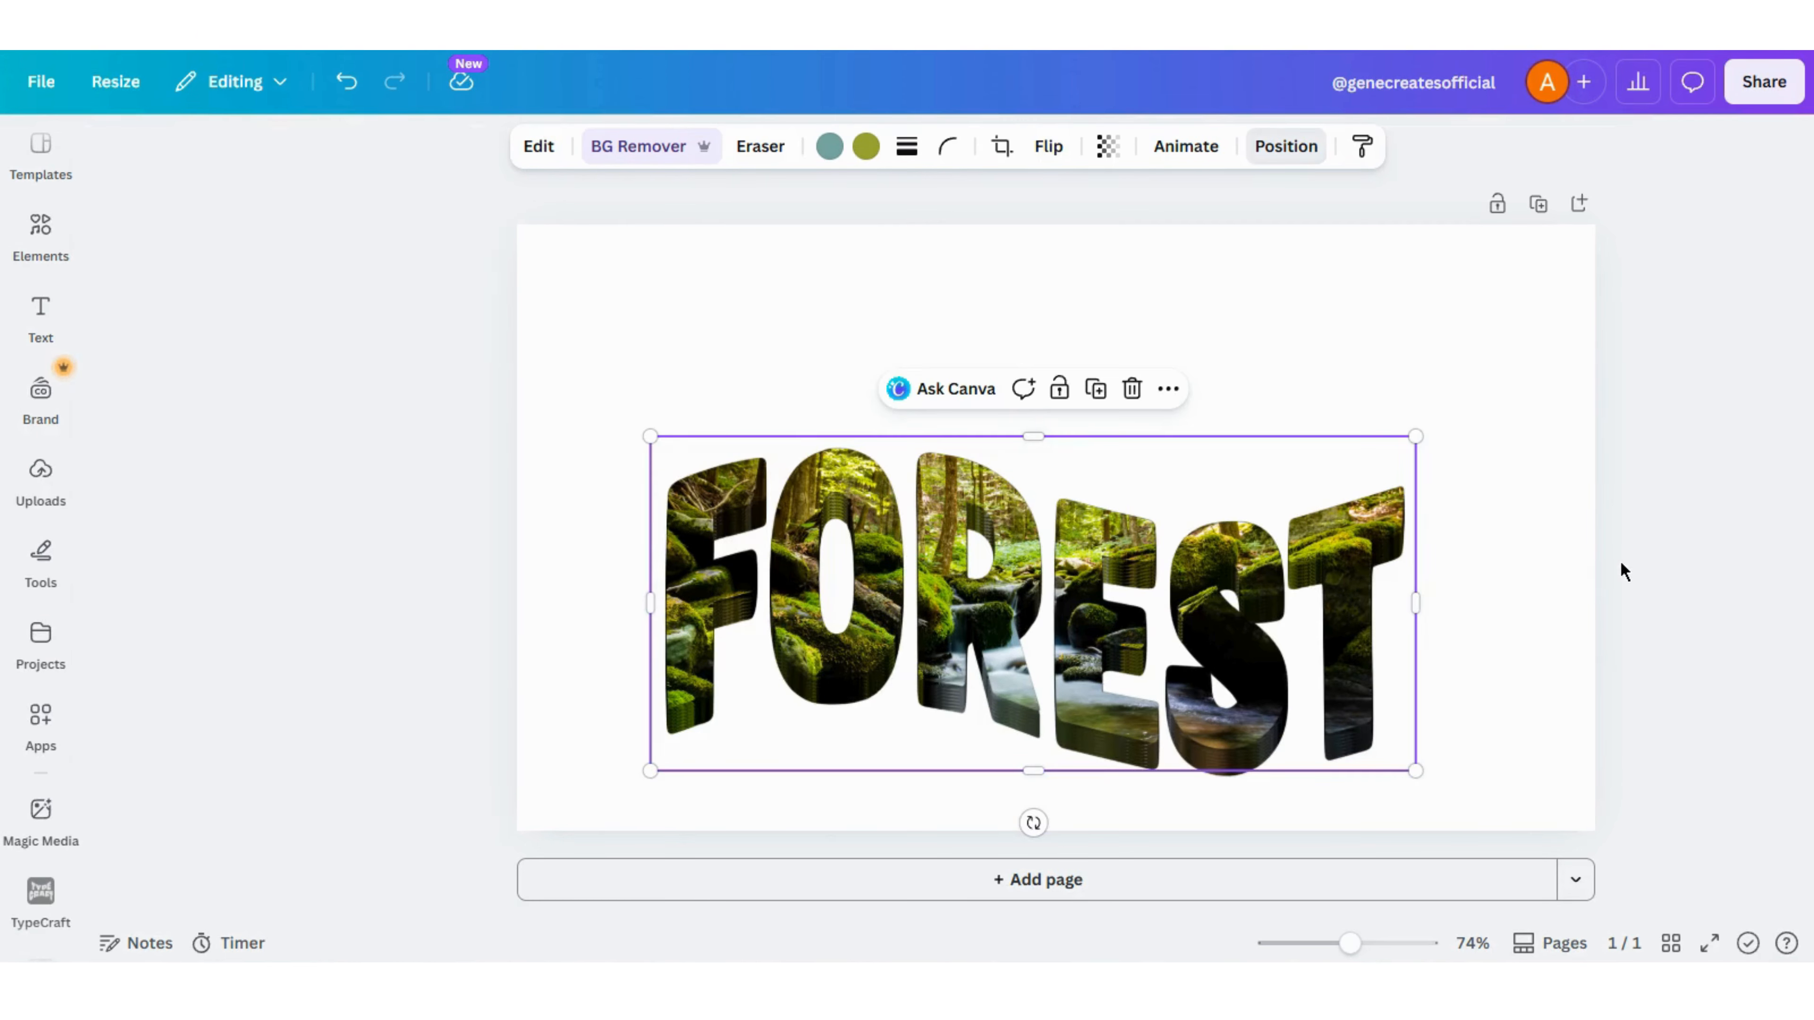
click(1615, 702)
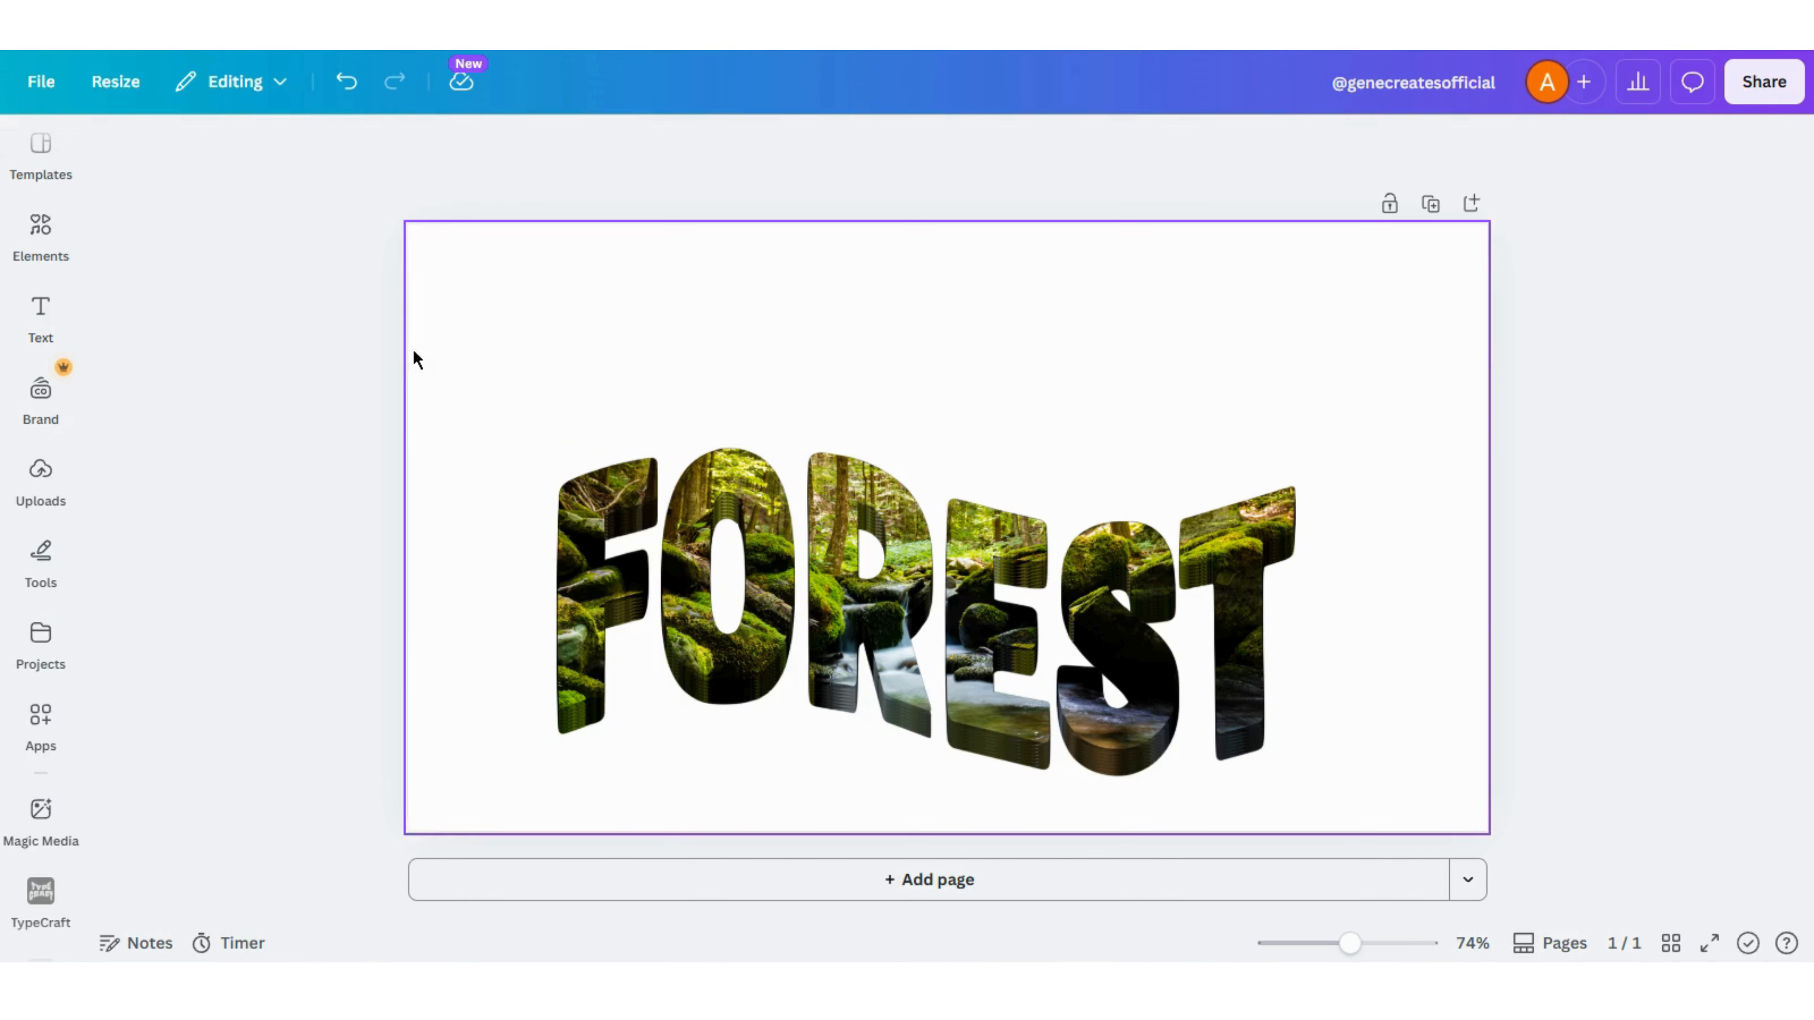
- Center all the stacked FOREST layers on the page and group them
drag(410, 350, 1404, 843)
drag(1119, 676, 1119, 632)
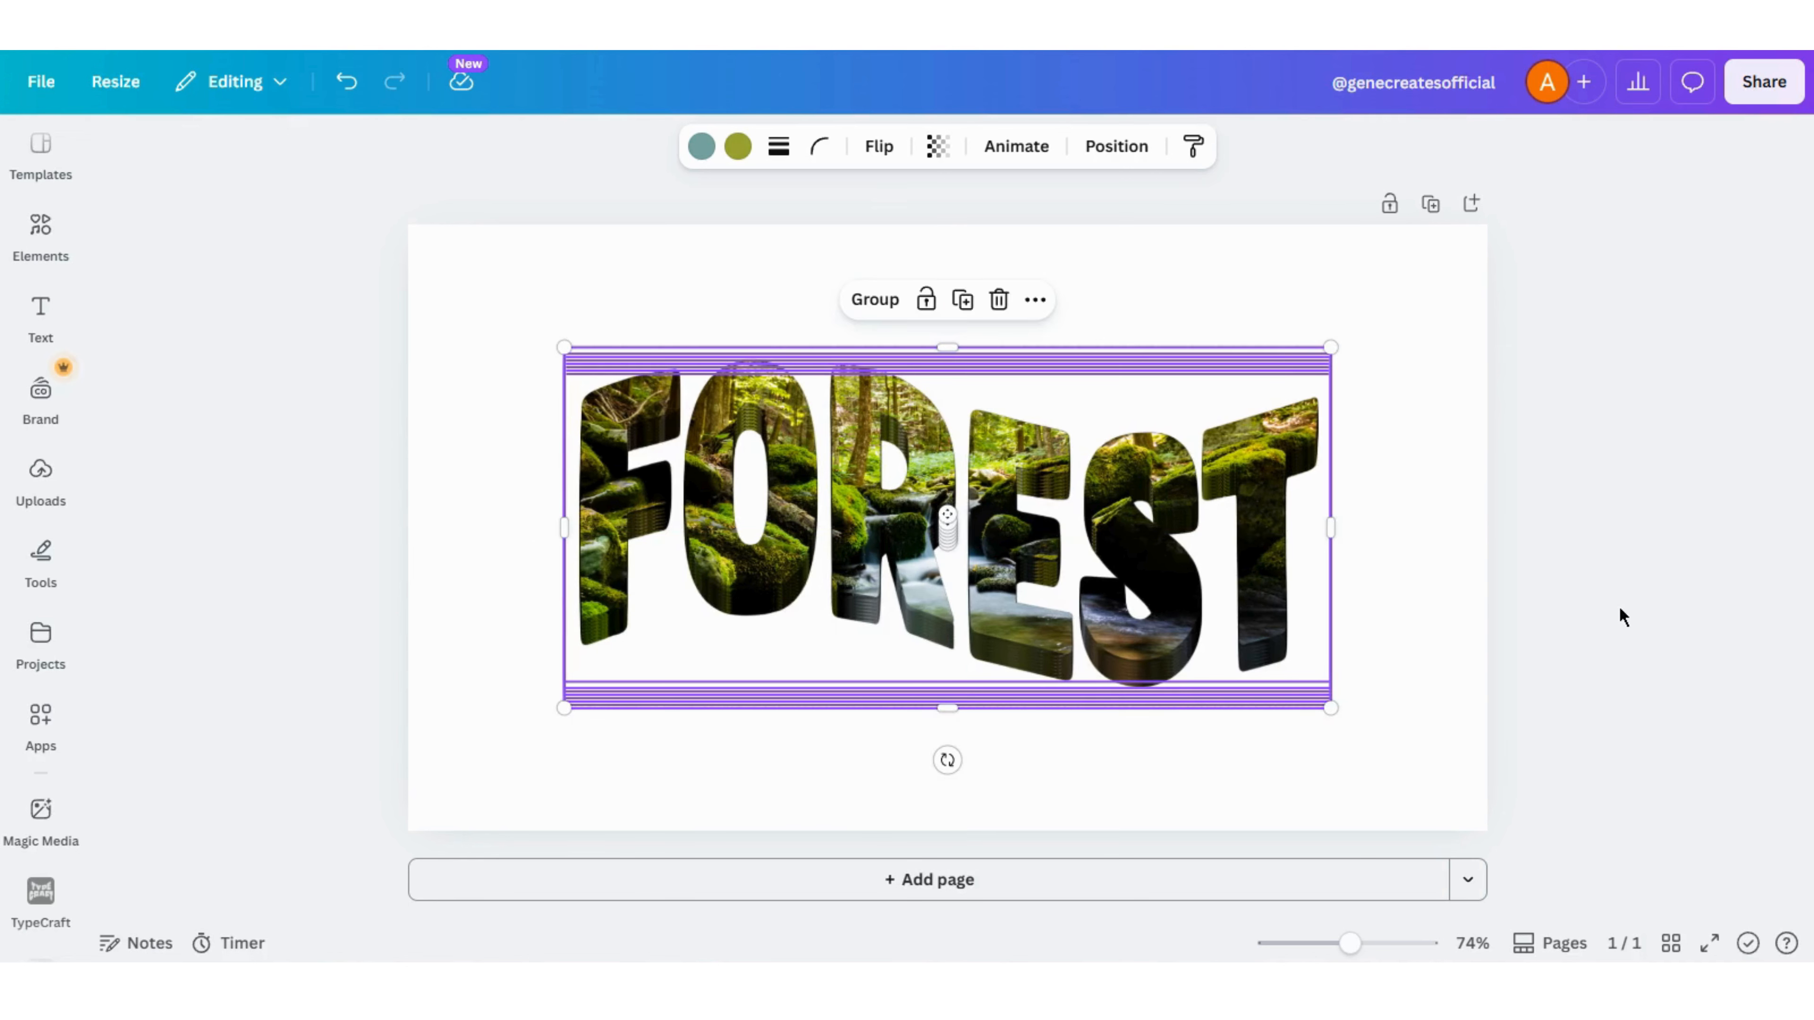
click(875, 300)
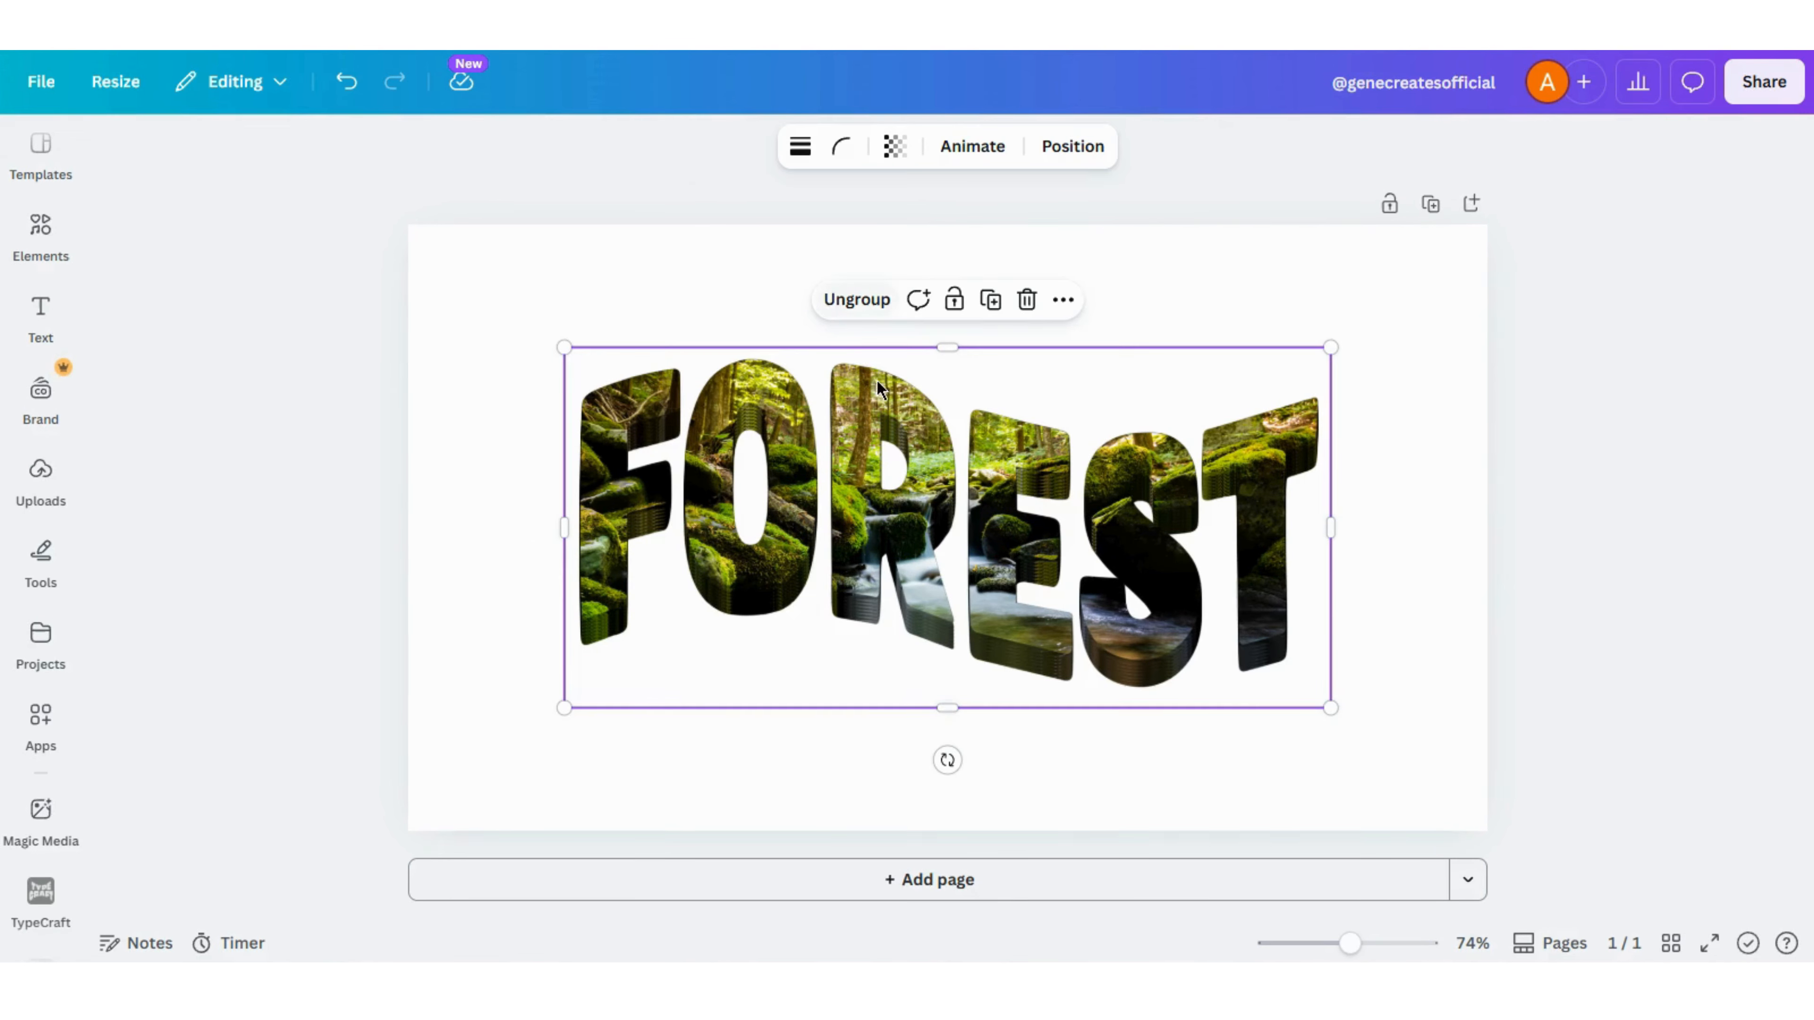
click(1551, 525)
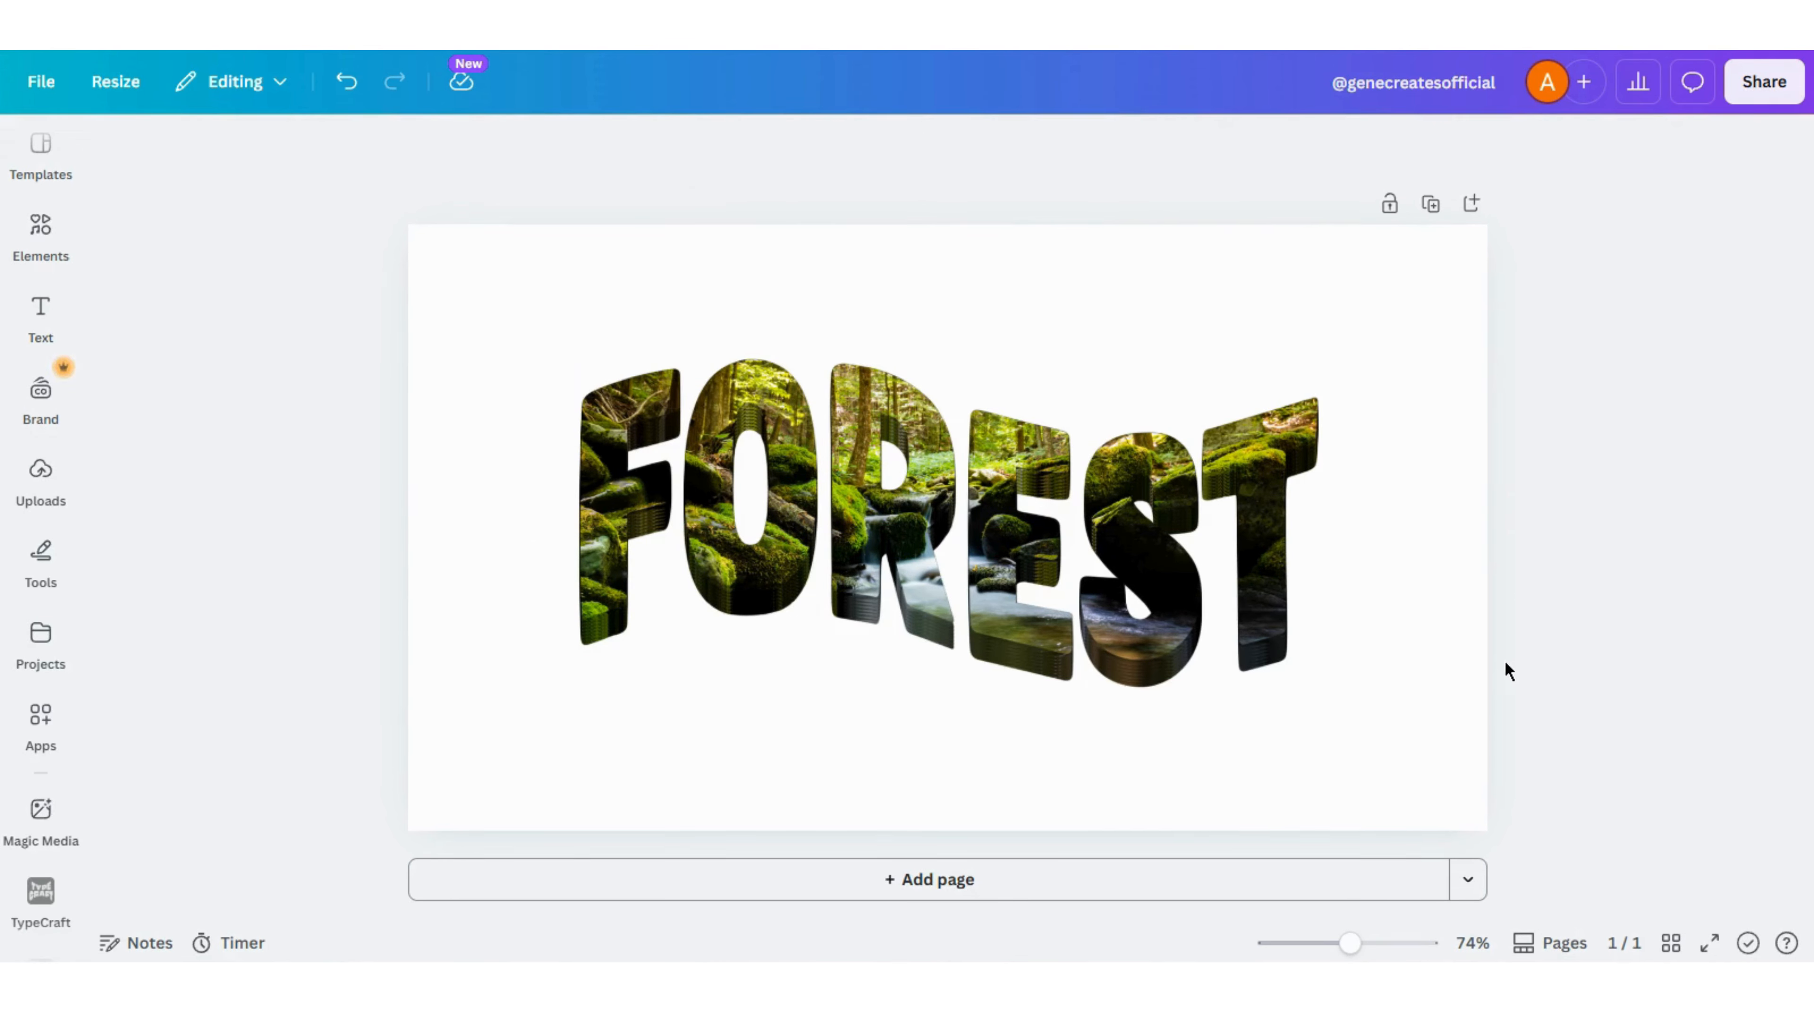